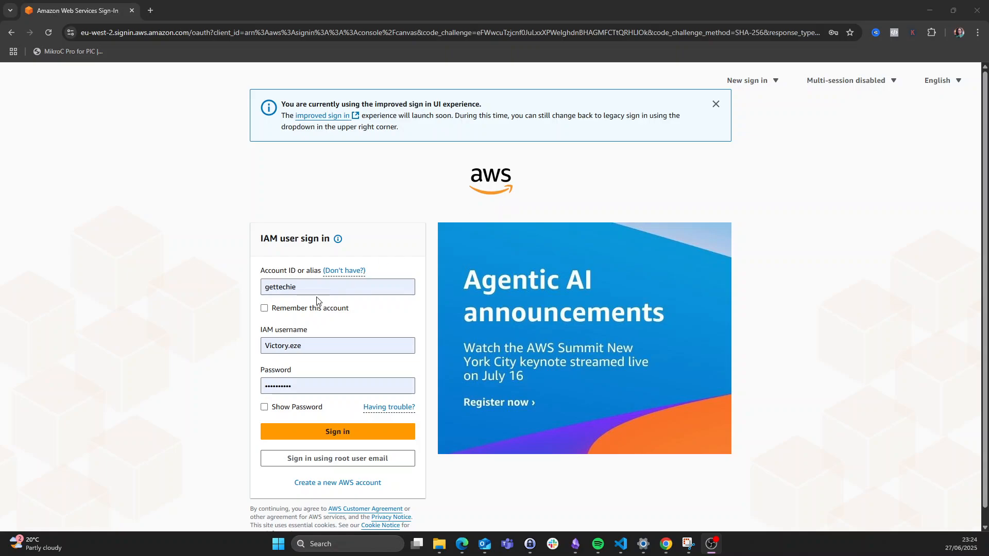
- Submit the IAM user sign-in and dismiss Chrome's saved-passwords warning
left_click(337, 433)
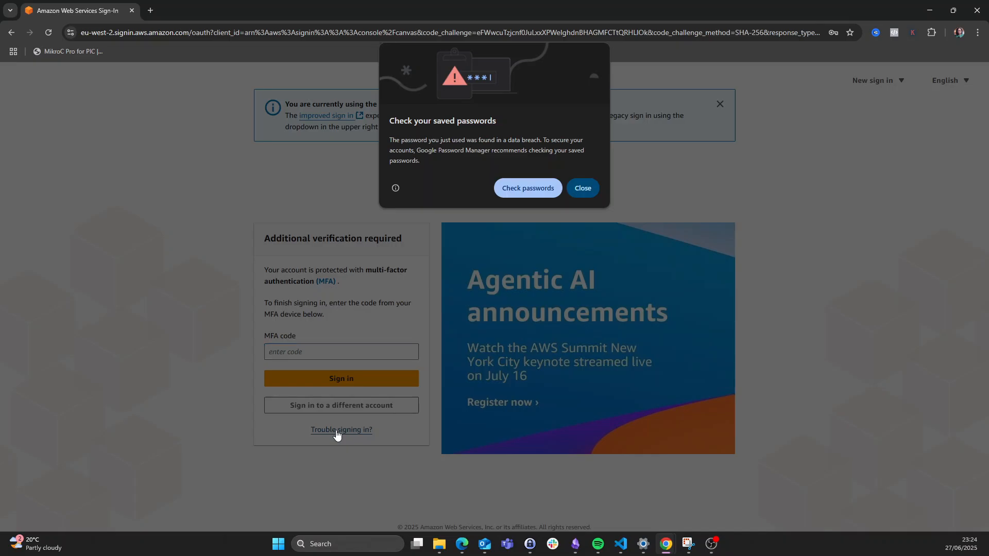
left_click(583, 188)
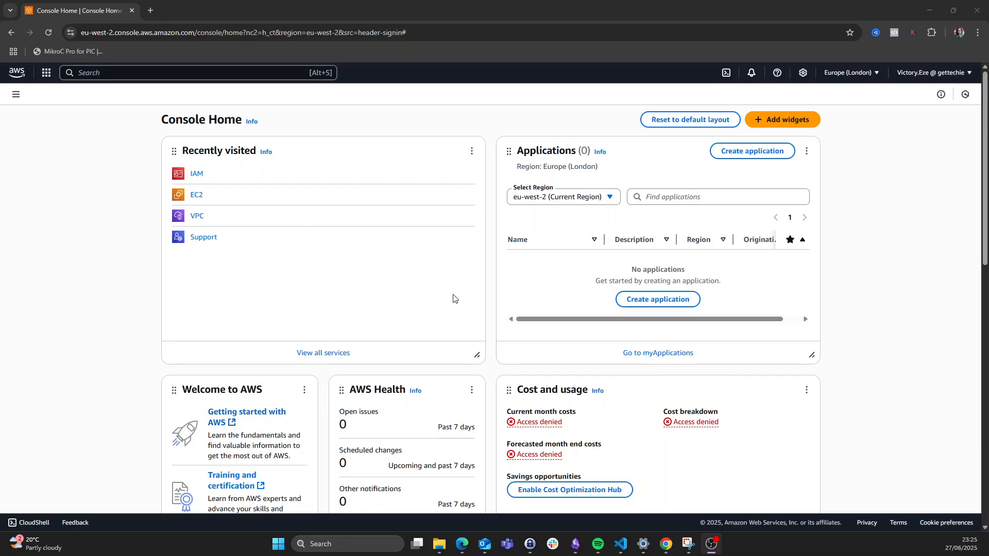
- Show the Compute category of the Services menu, listing EC2, Lambda and Elastic Beanstalk
left_click(46, 75)
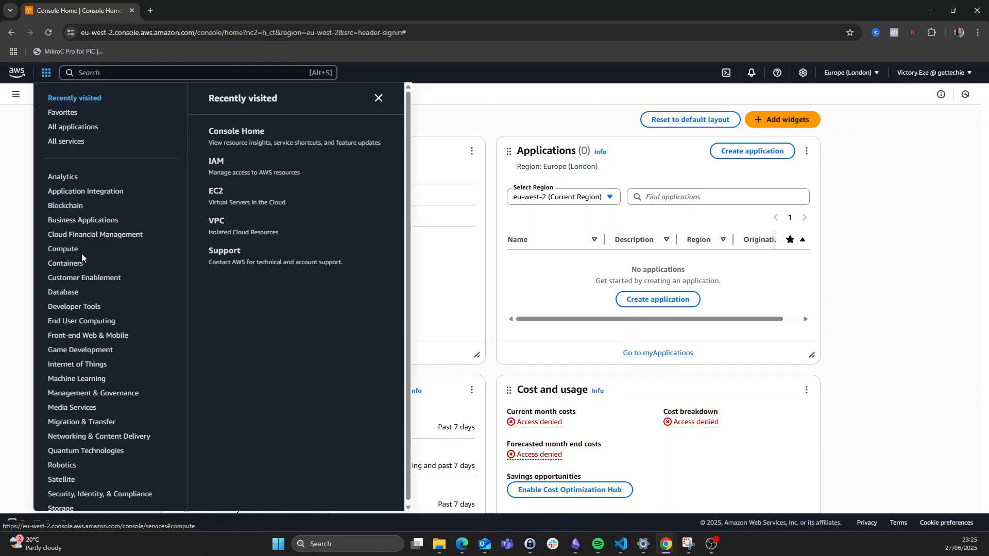
scroll(75, 306, "down", 1)
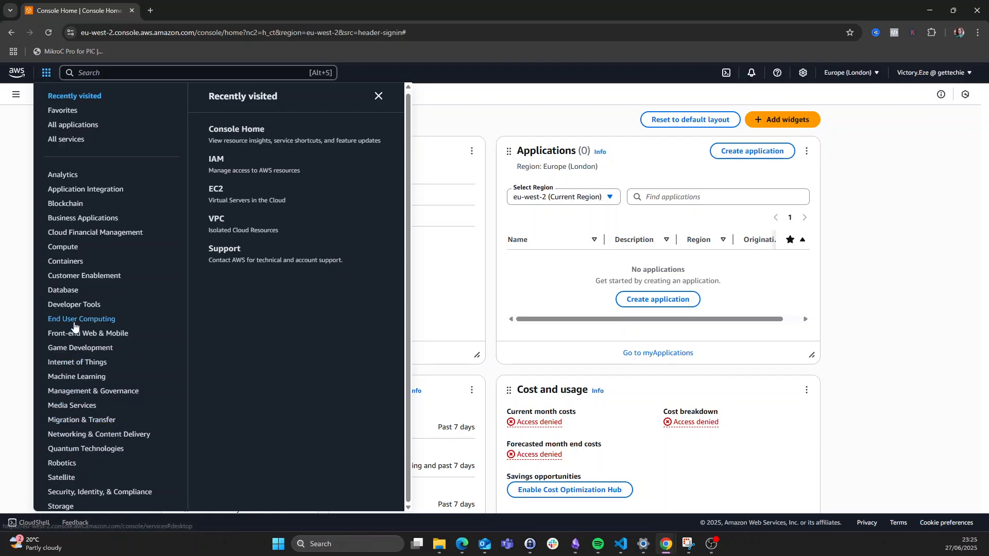
left_click(62, 249)
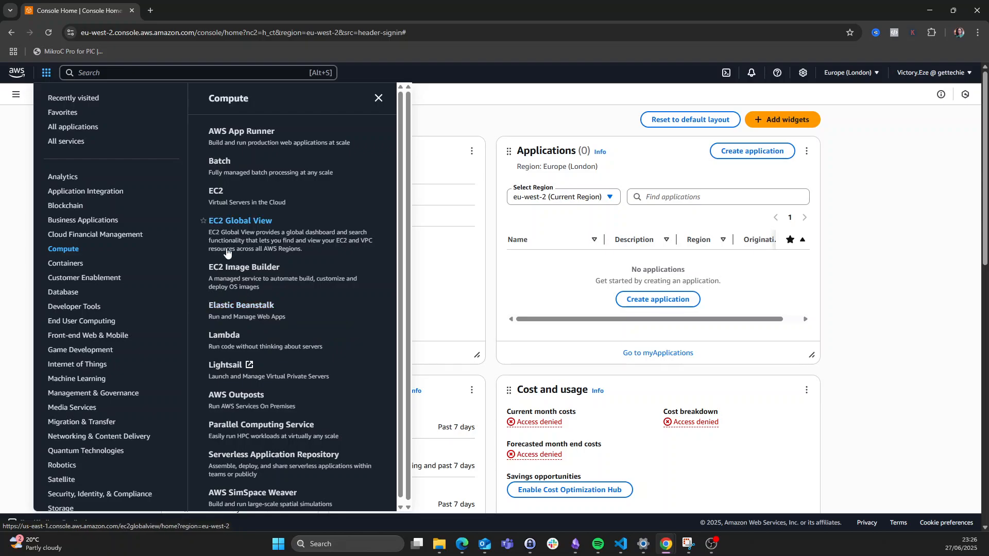
- Go to the EC2 Instances page for eu-west-2, which lists no instances
left_click(216, 194)
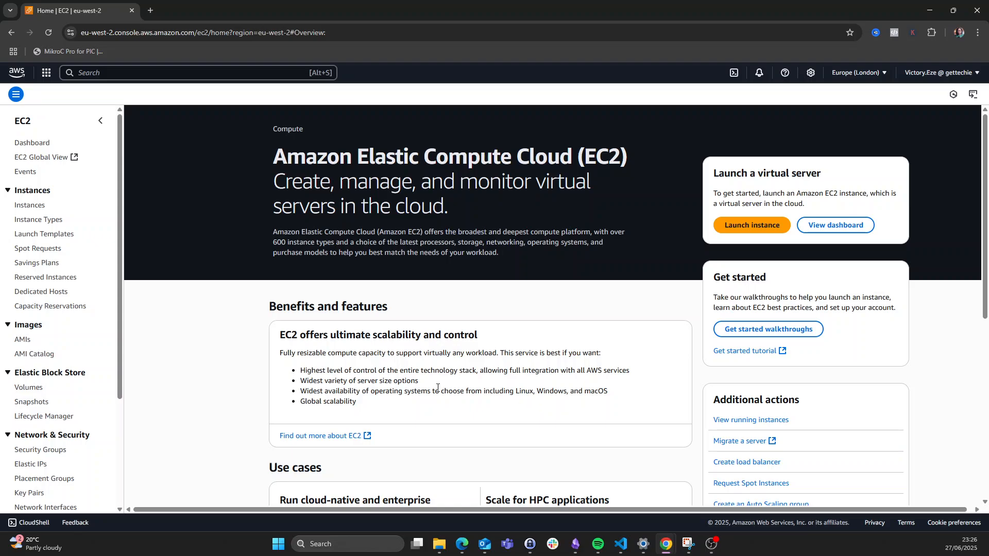
scroll(443, 395, "down", 3)
scroll(442, 395, "up", 3)
left_click(29, 209)
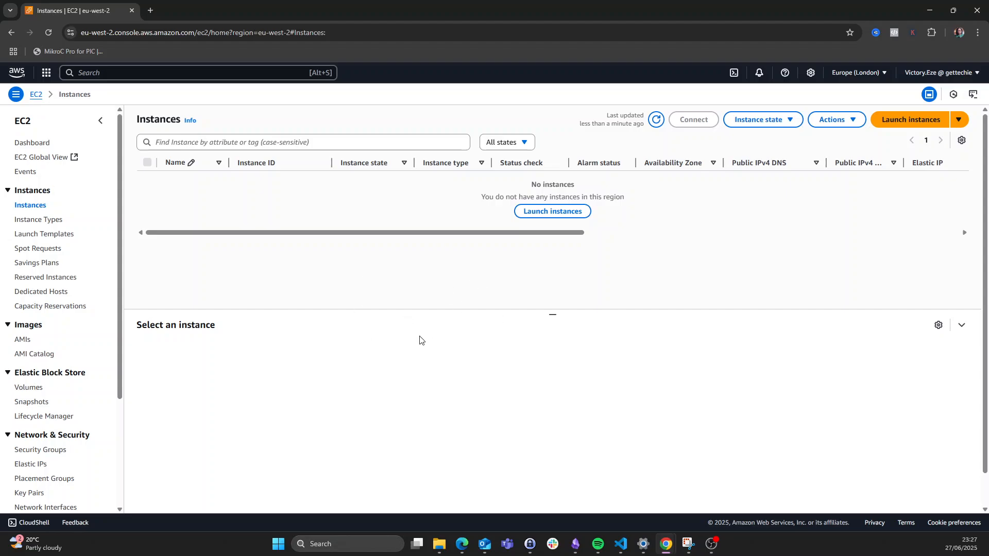
- Start a new instance launch named mywin-instance
left_click(559, 215)
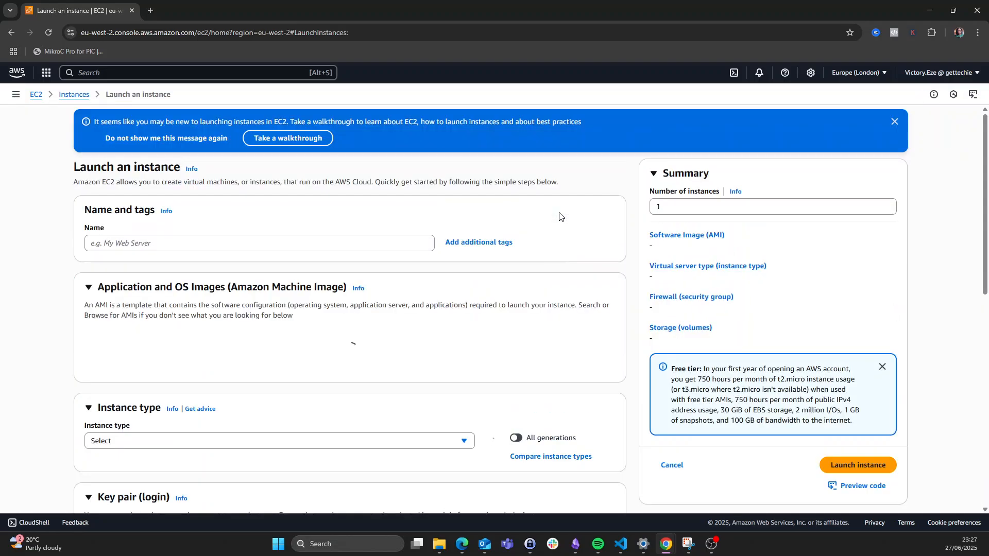
left_click(173, 243)
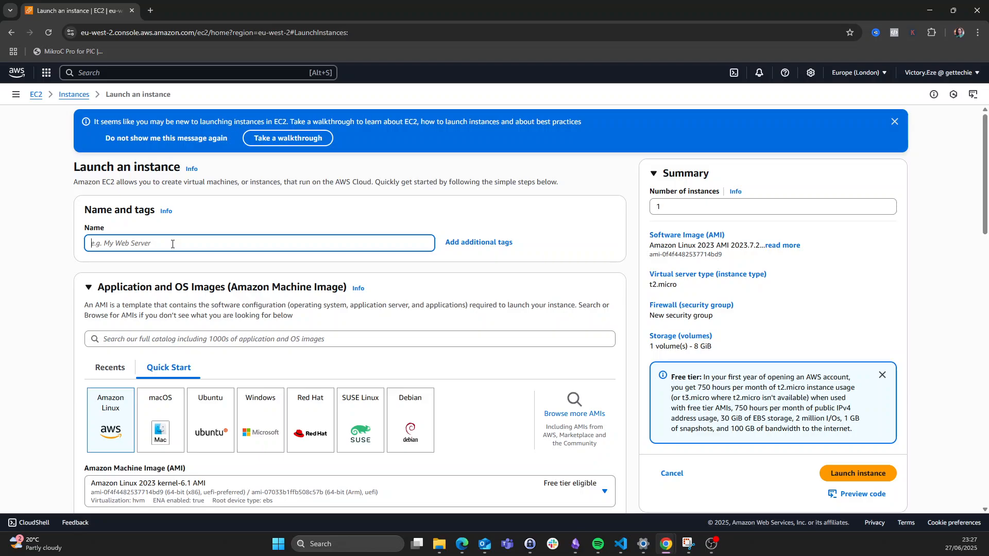
type("mywin-instance")
scroll(195, 243, "down", 2)
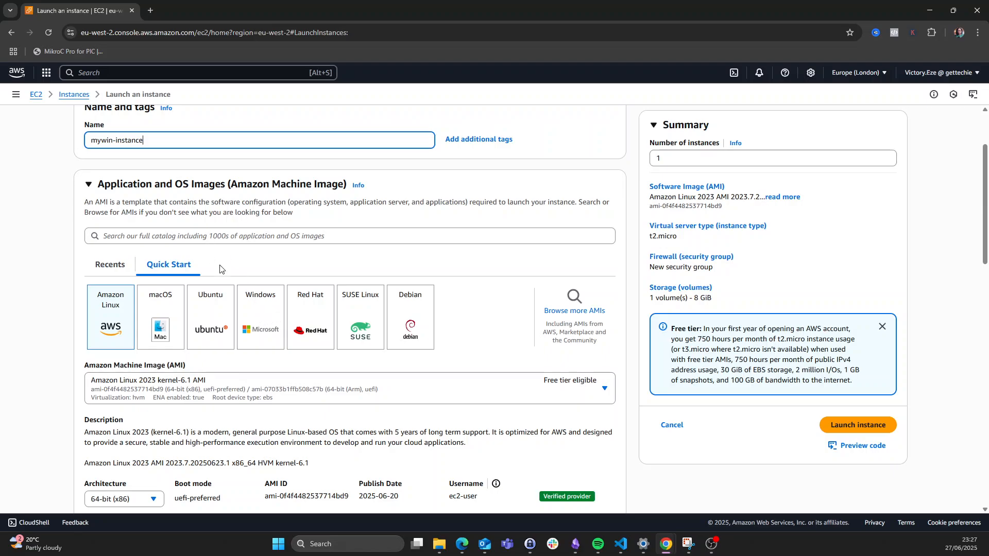
- Choose the Windows Quick Start image, Windows Server 2025 Base on t3.micro
left_click(262, 322)
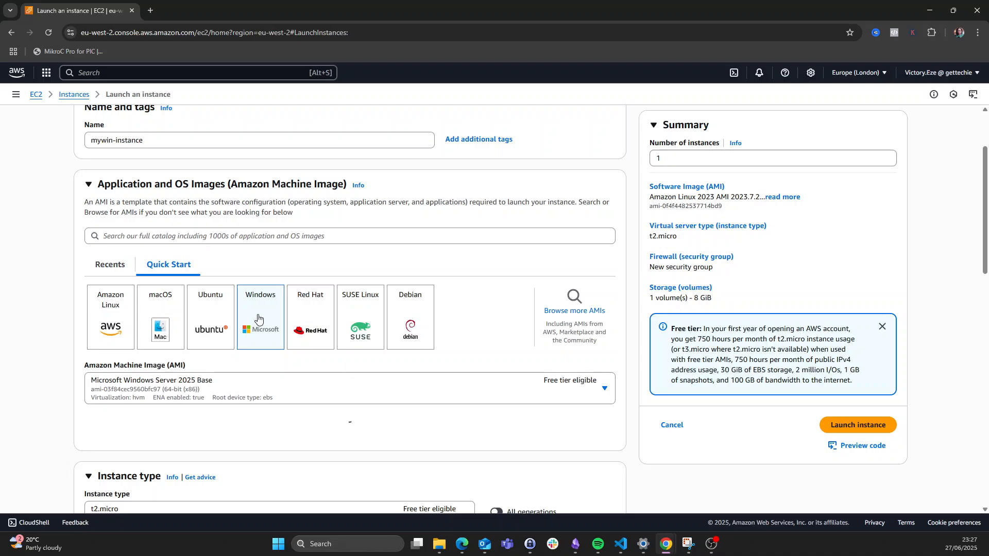
scroll(258, 318, "down", 1)
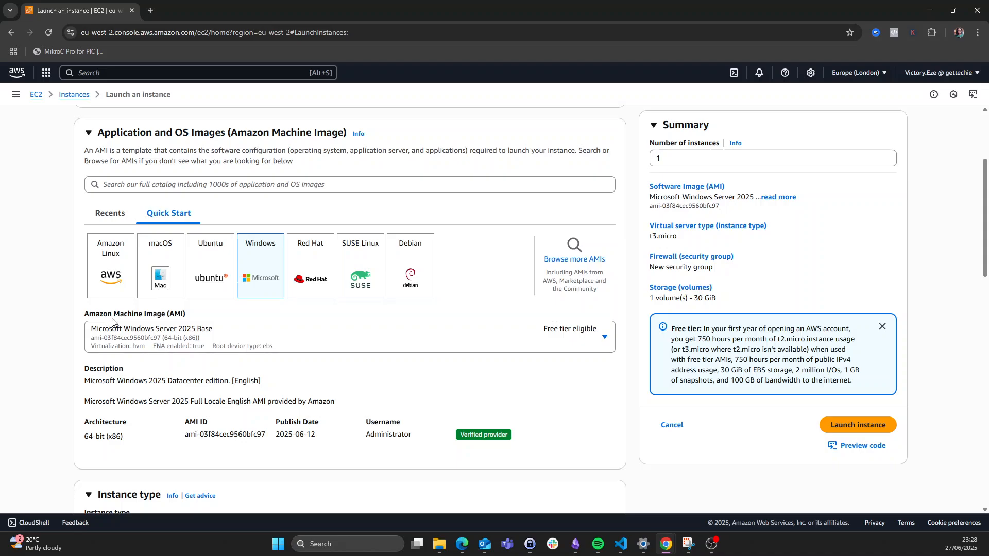
scroll(215, 336, "down", 2)
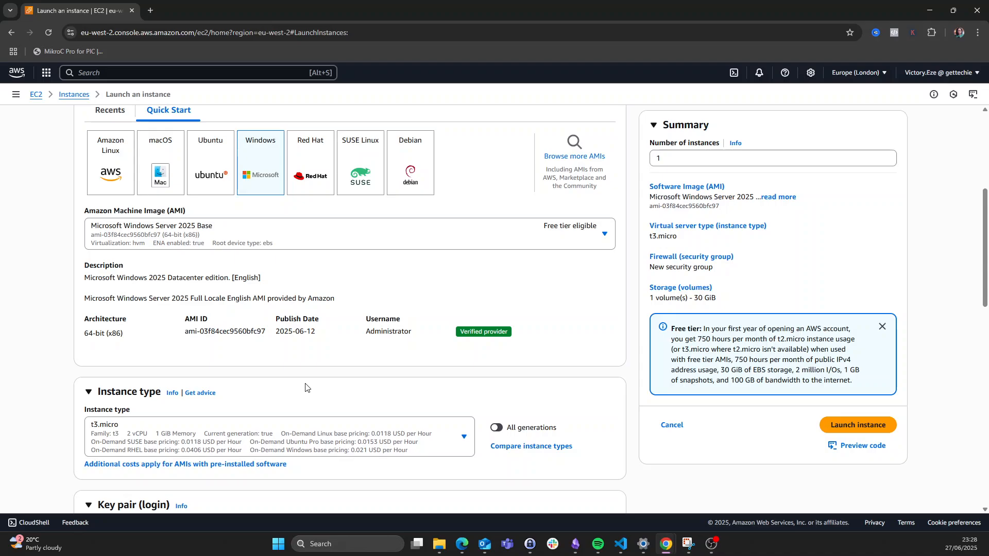
scroll(305, 388, "down", 1)
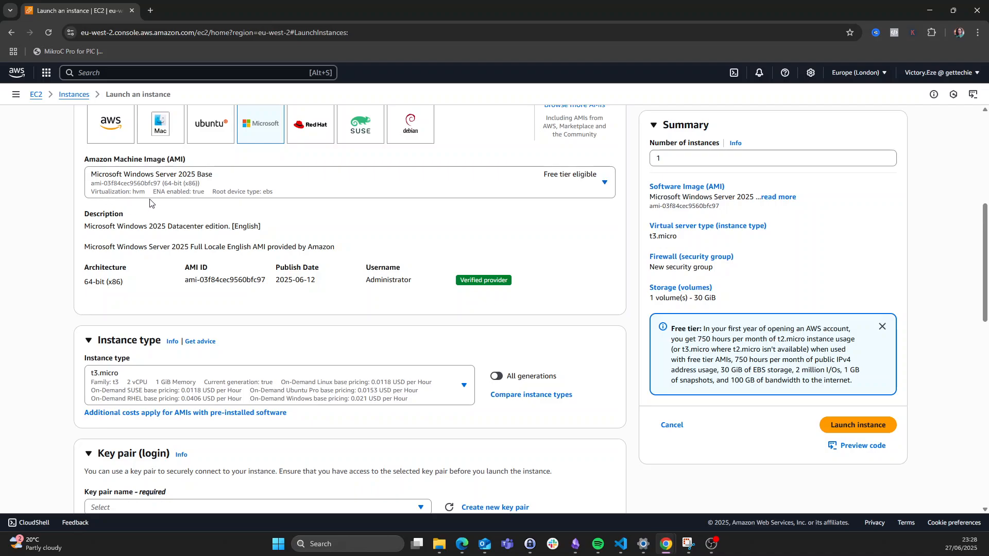
- Keep Microsoft Windows Server 2025 Base as the AMI
left_click(605, 185)
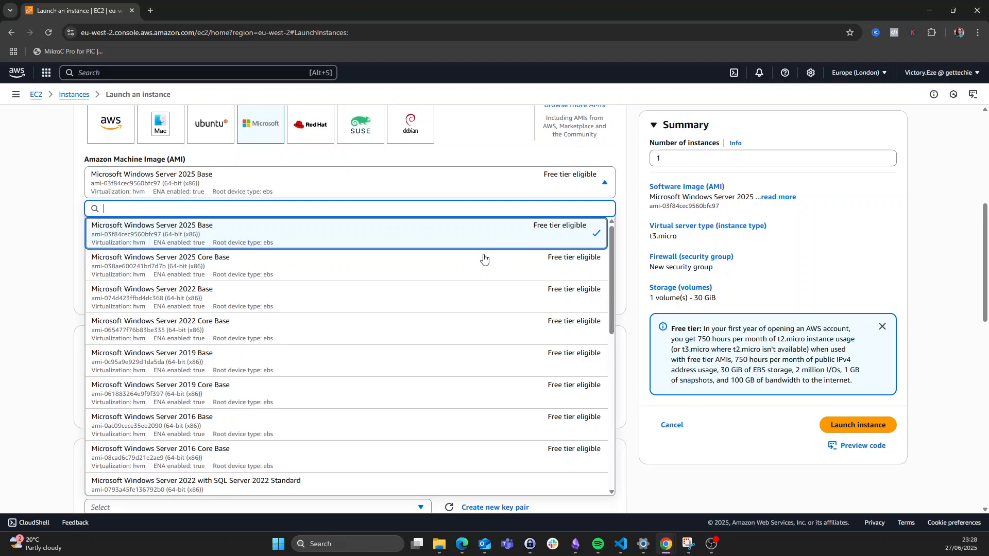
left_click(532, 242)
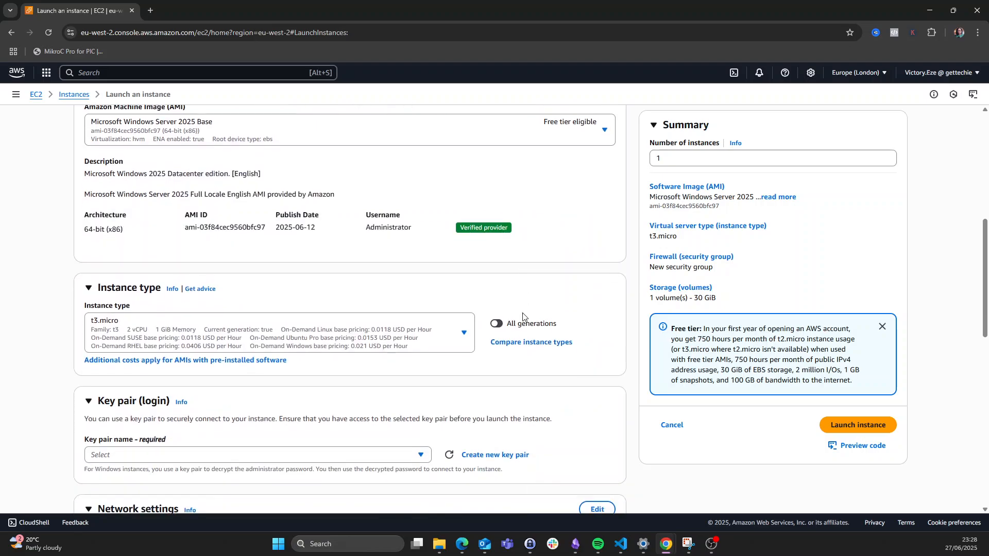
scroll(518, 319, "down", 2)
scroll(516, 320, "up", 4)
scroll(516, 320, "down", 3)
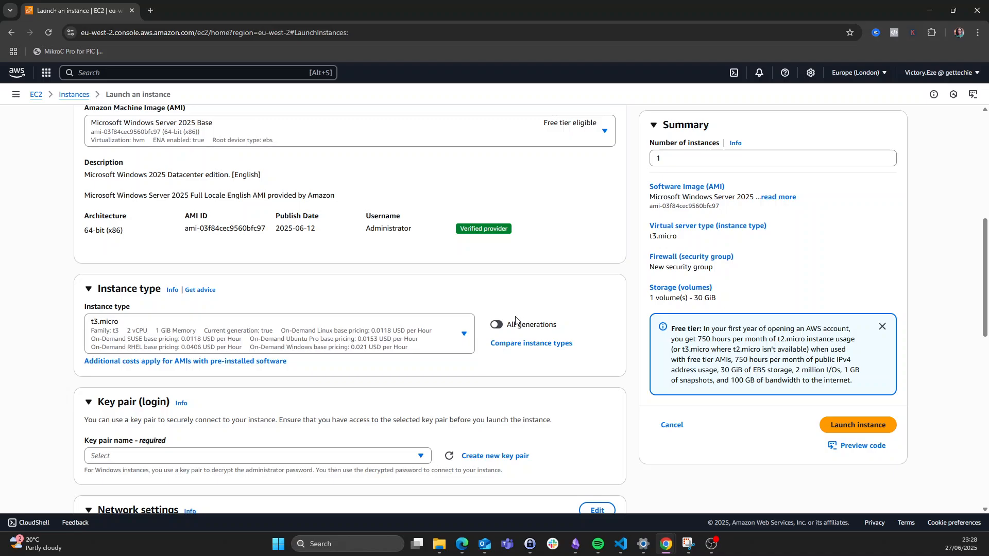
scroll(516, 320, "down", 3)
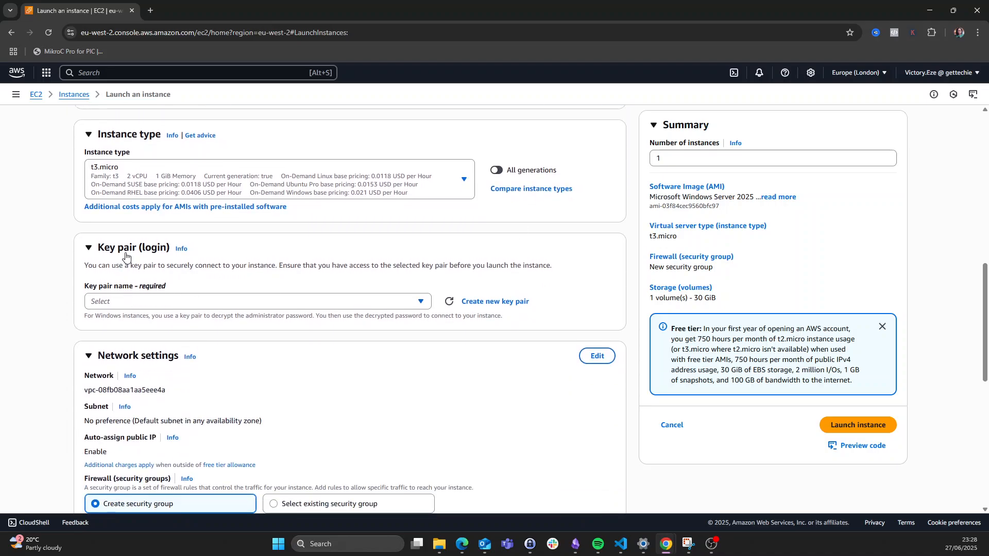
scroll(119, 256, "up", 1)
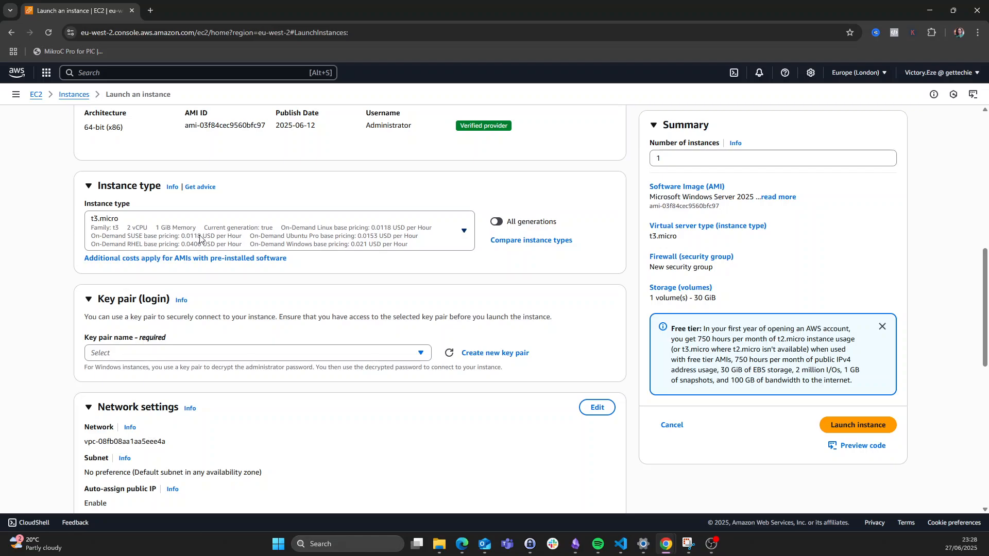
- Change the instance type from t3.micro to c5d.12xlarge
left_click(466, 233)
scroll(341, 337, "down", 4)
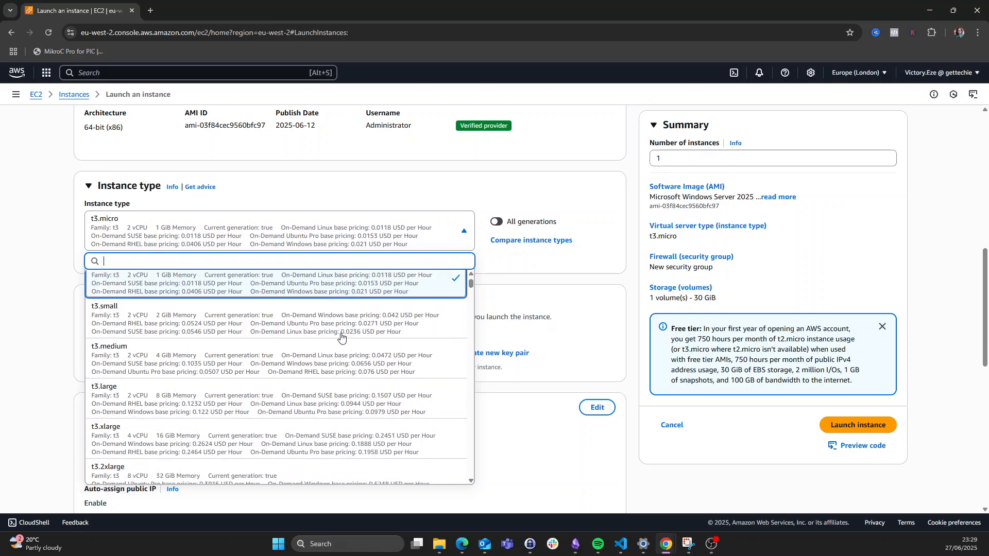
scroll(341, 337, "down", 4)
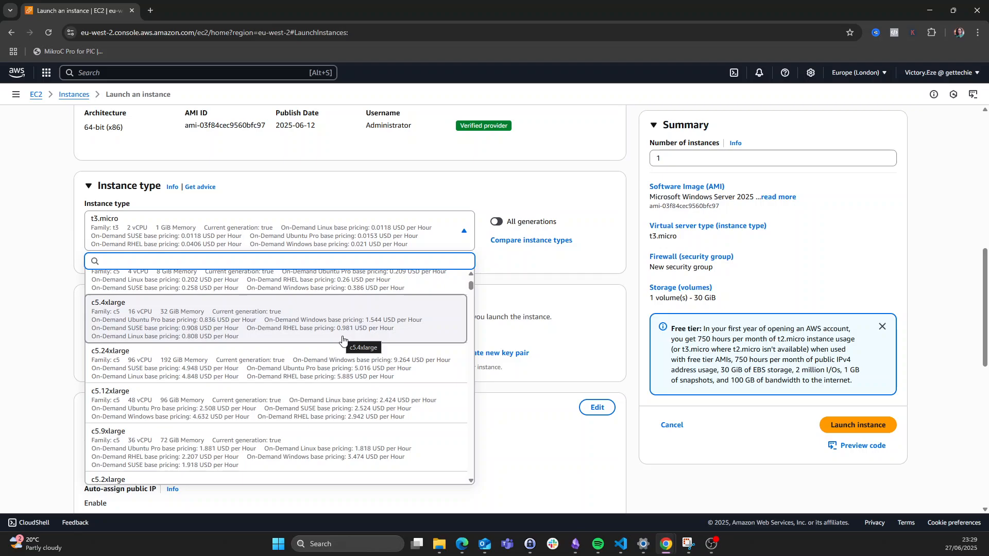
scroll(342, 340, "down", 5)
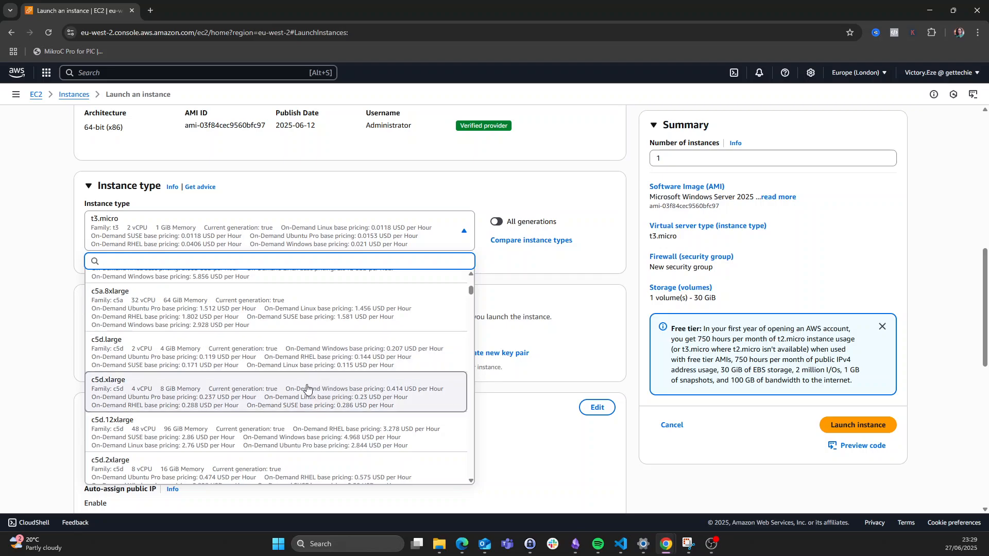
left_click(212, 443)
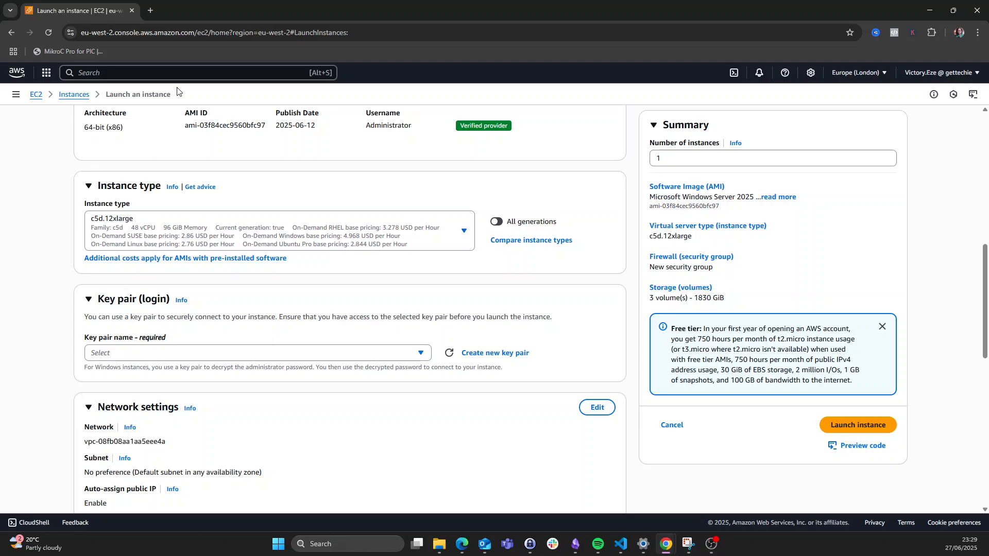
- Search Google for 'aws calculator' in a new browser tab
left_click(150, 10)
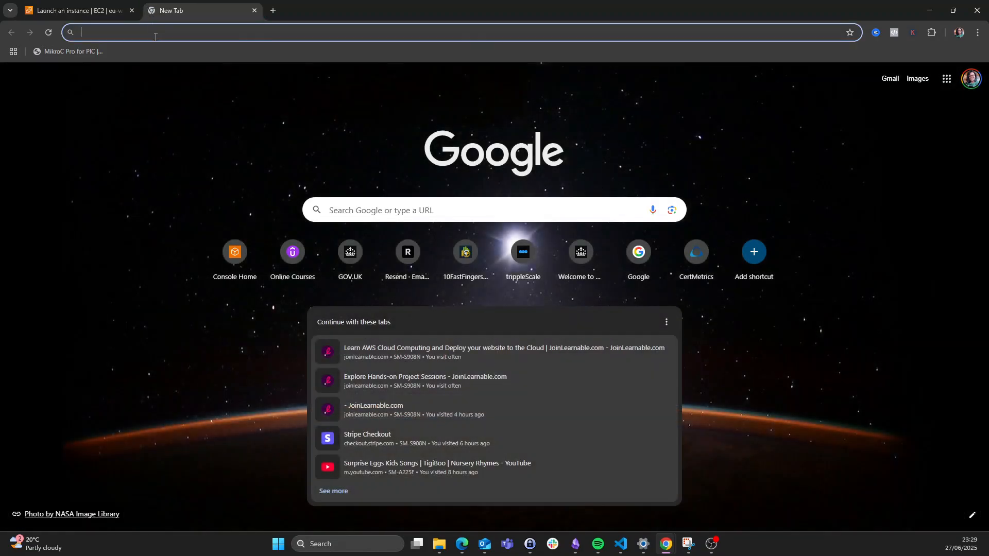
type("aw")
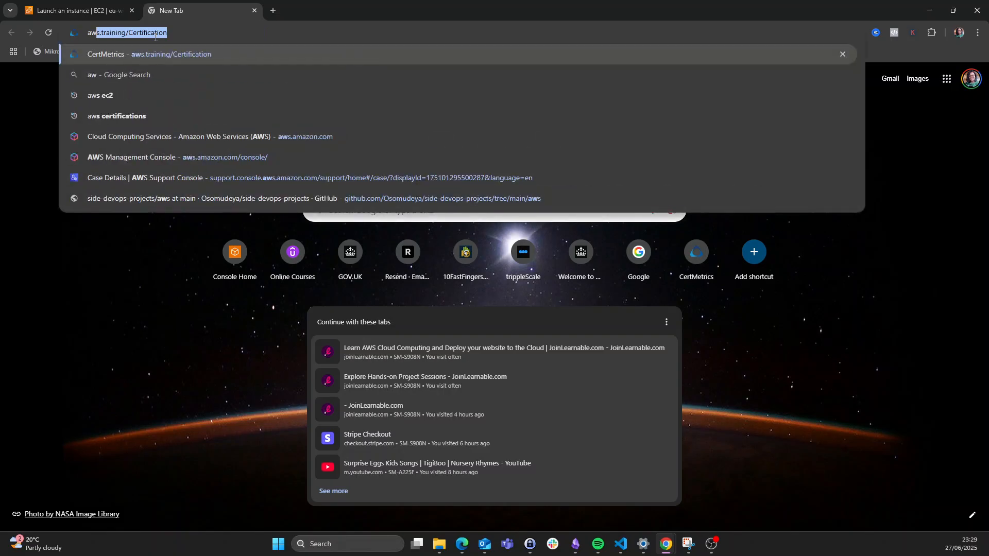
type("s c")
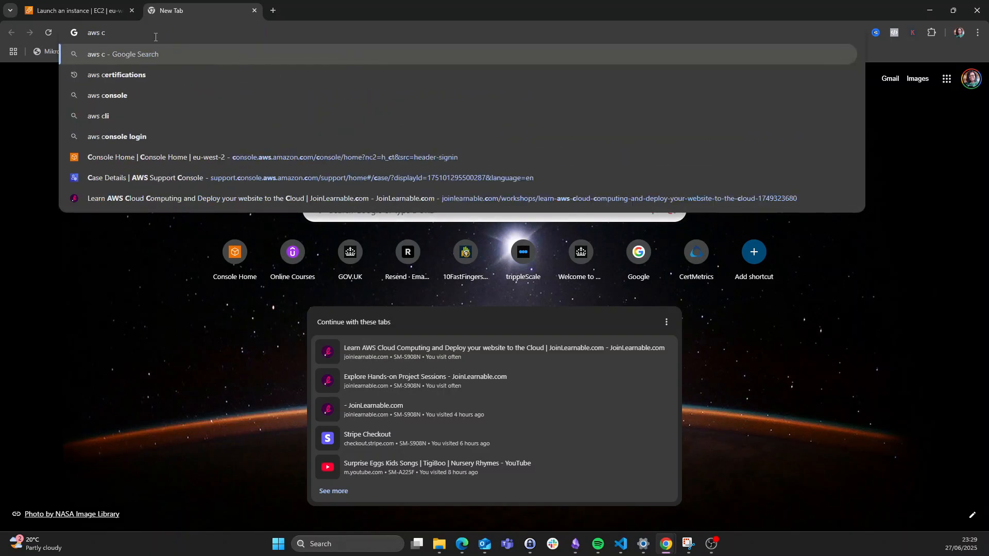
type("alculator")
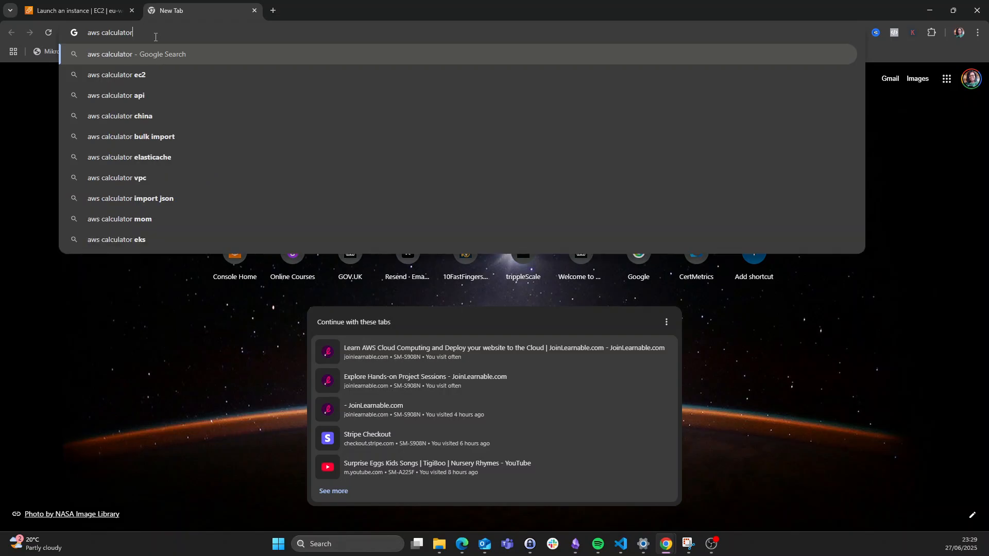
key("Return")
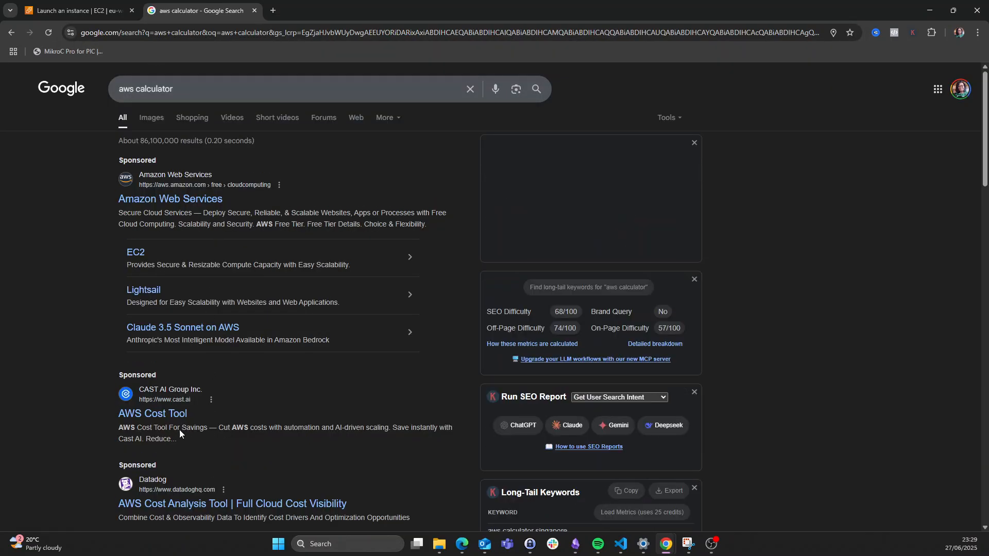
- Reach the AWS Pricing Calculator home page from the search results
left_click(168, 202)
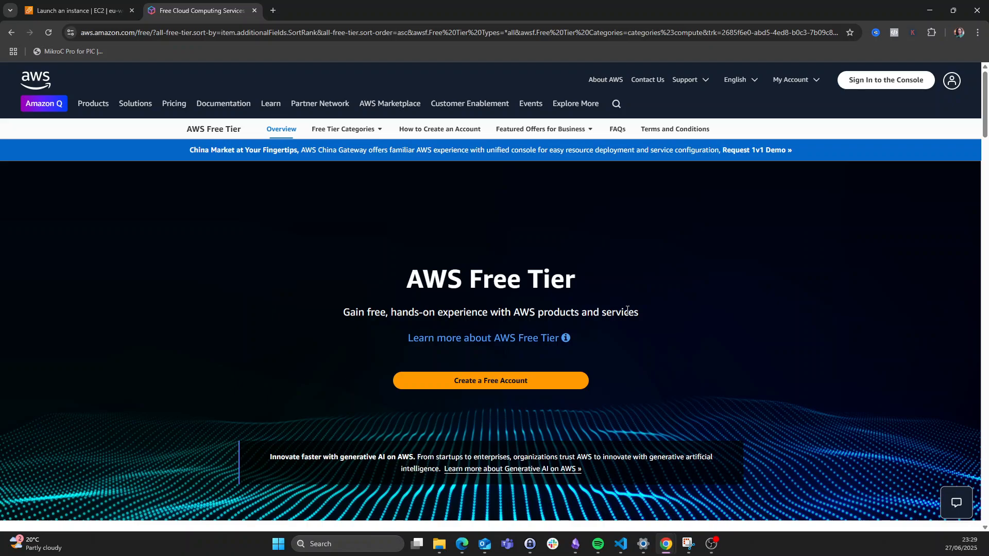
key("alt+Left")
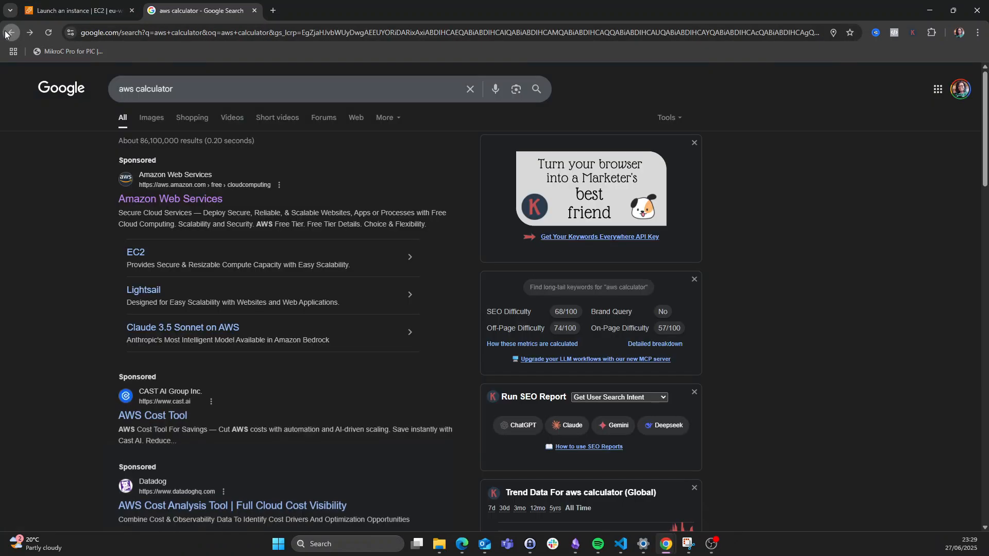
left_click(200, 93)
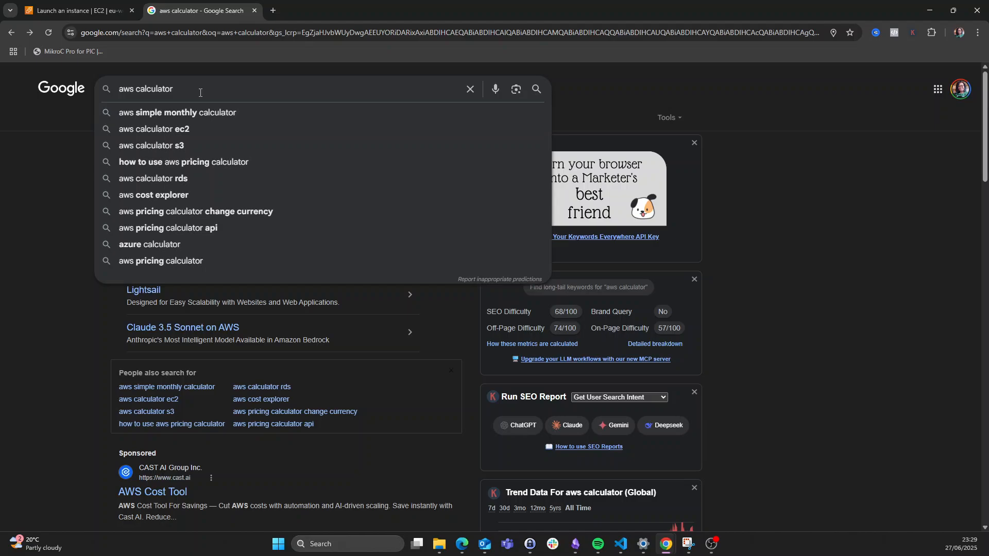
scroll(278, 473, "down", 4)
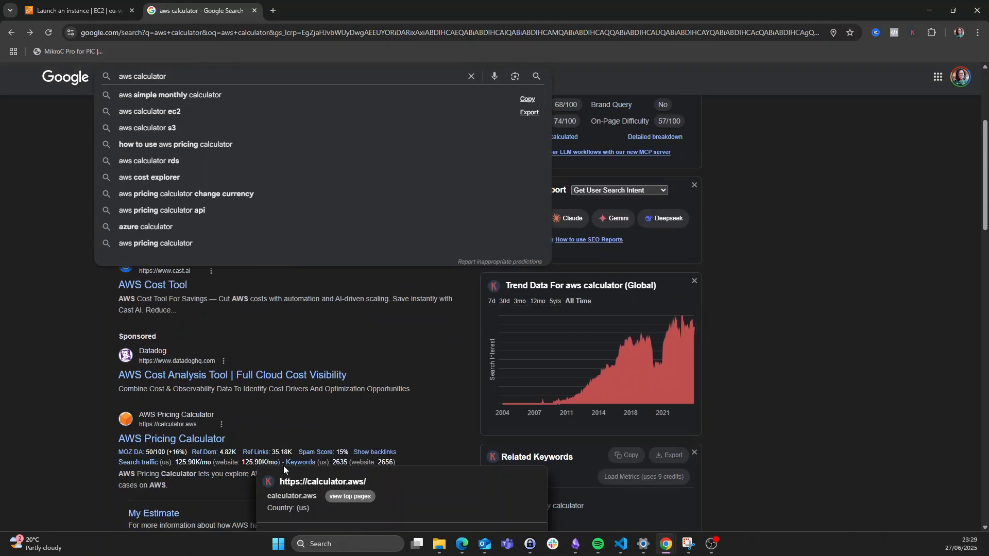
left_click(159, 442)
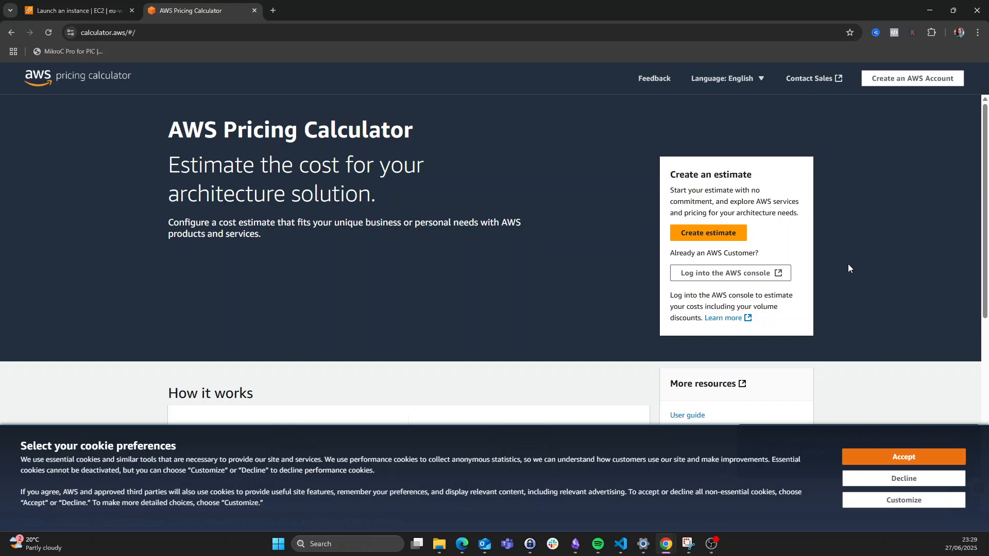
- Create a new estimate with Europe (London) as the region
left_click(712, 236)
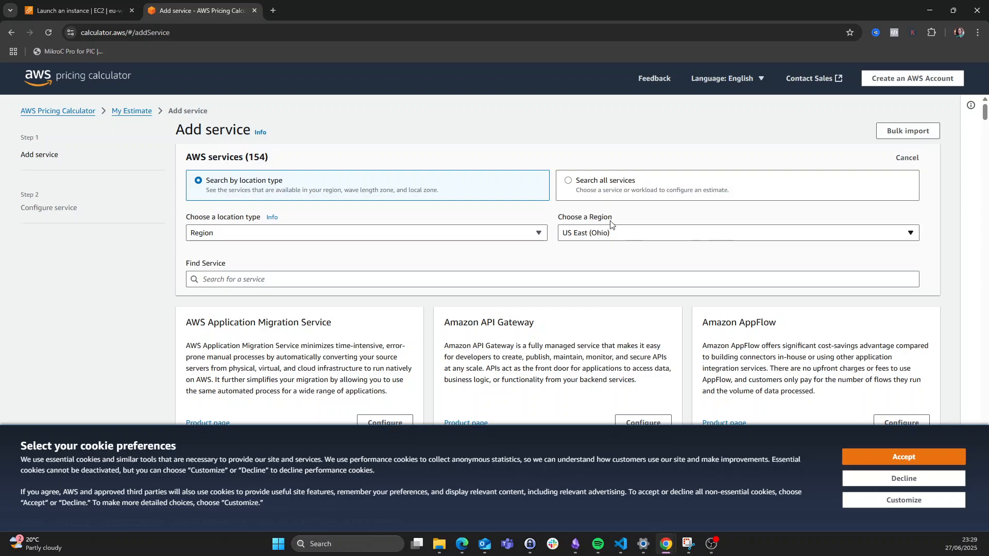
left_click(628, 239)
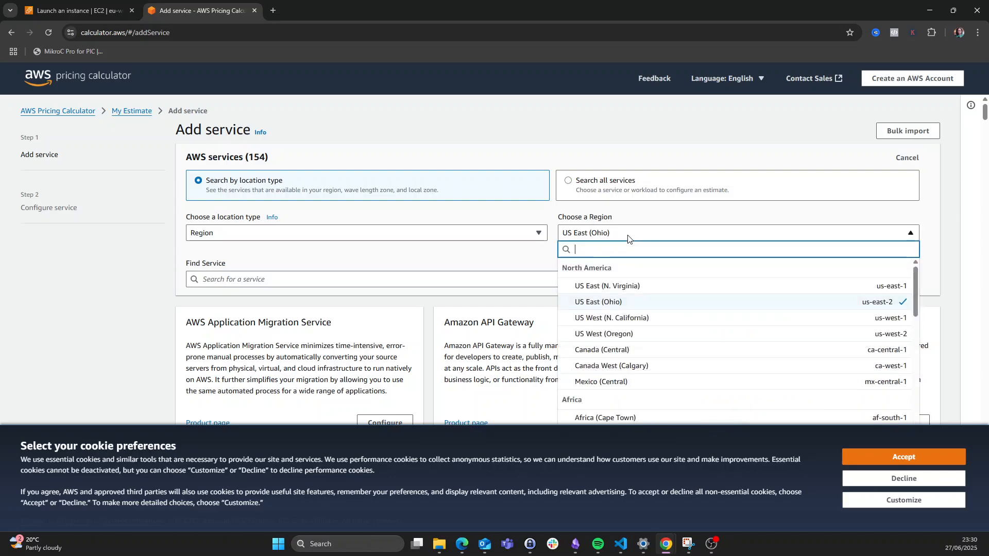
type("lon")
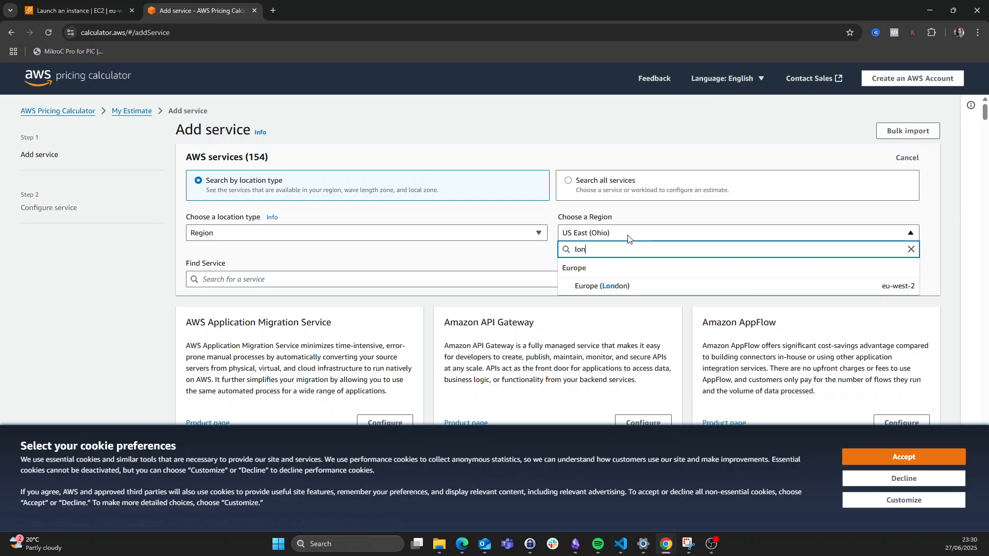
left_click(624, 285)
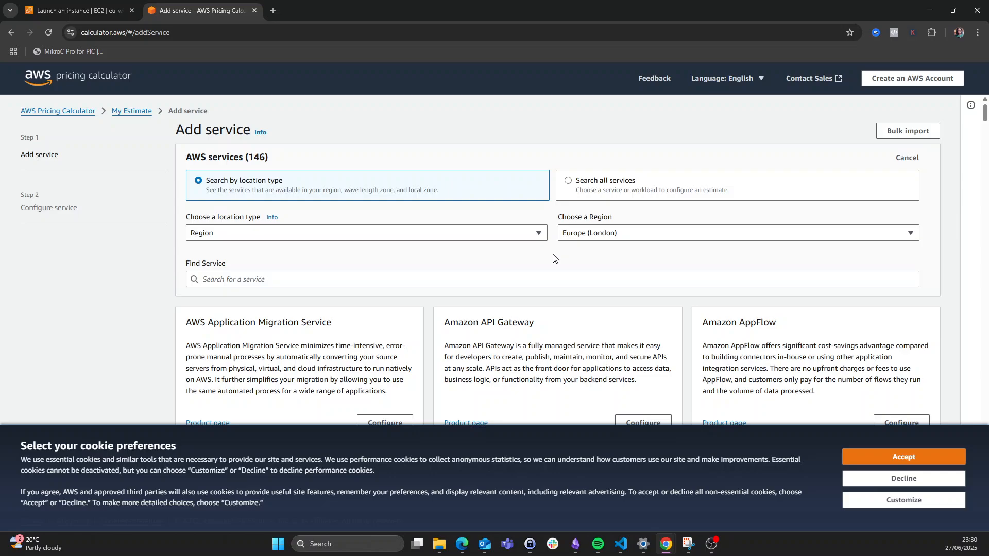
- Search the service list for 'ec2'
scroll(553, 257, "down", 1)
left_click(307, 227)
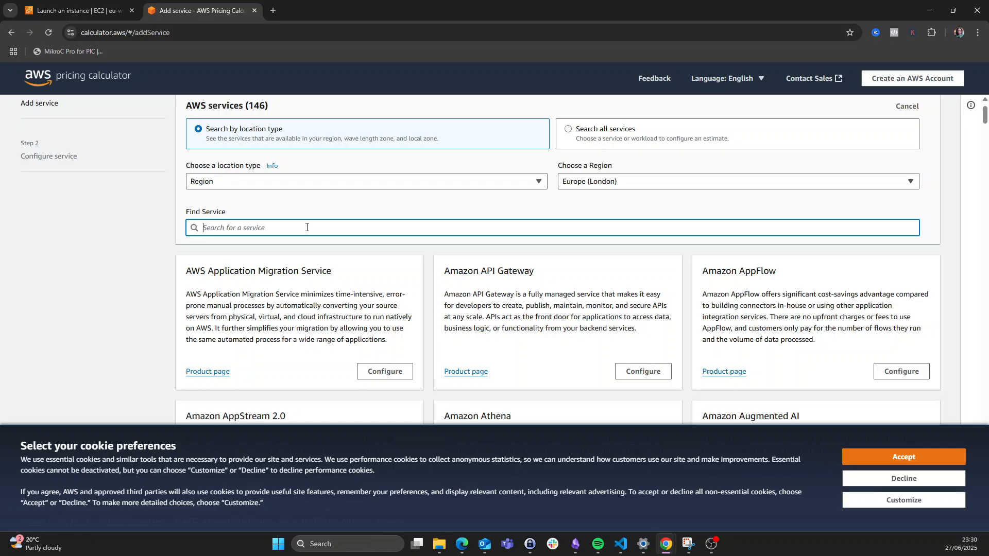
type("ec")
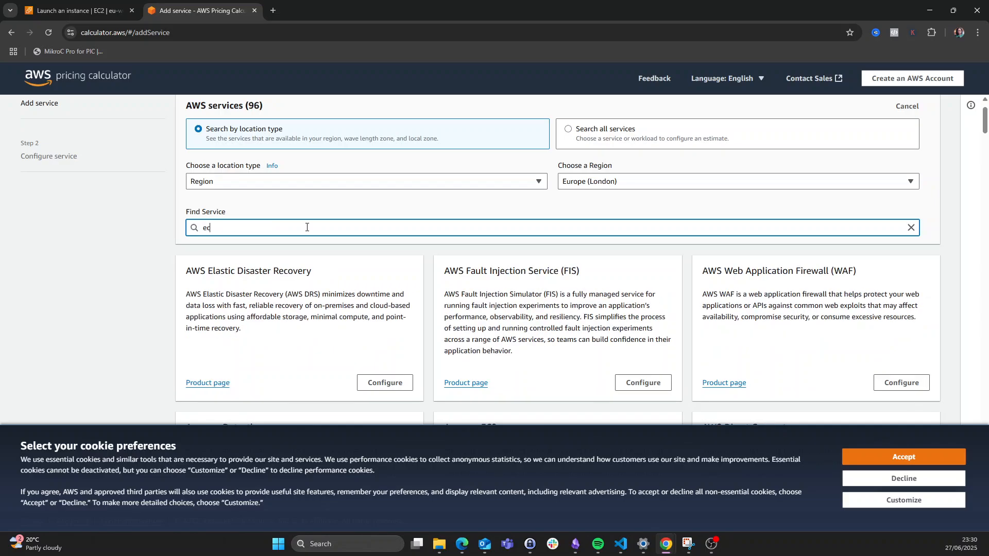
type("2")
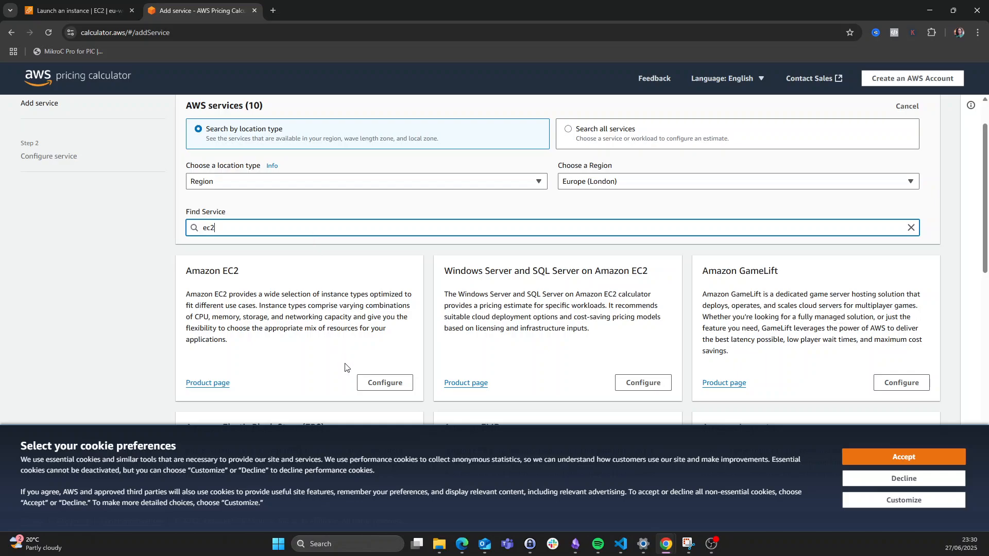
- Configure an Amazon EC2 estimate using Windows Server with SQL Server Standard
left_click(378, 384)
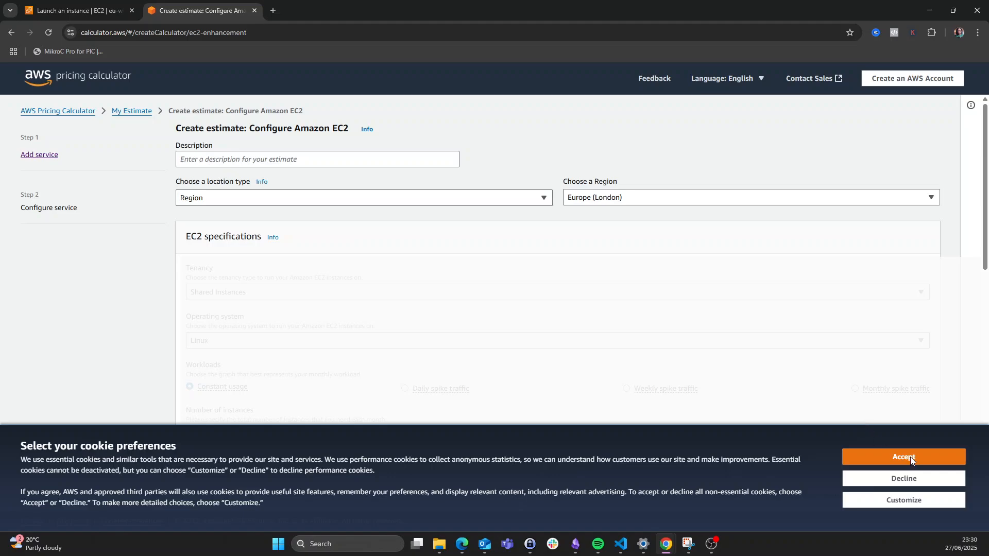
left_click(874, 455)
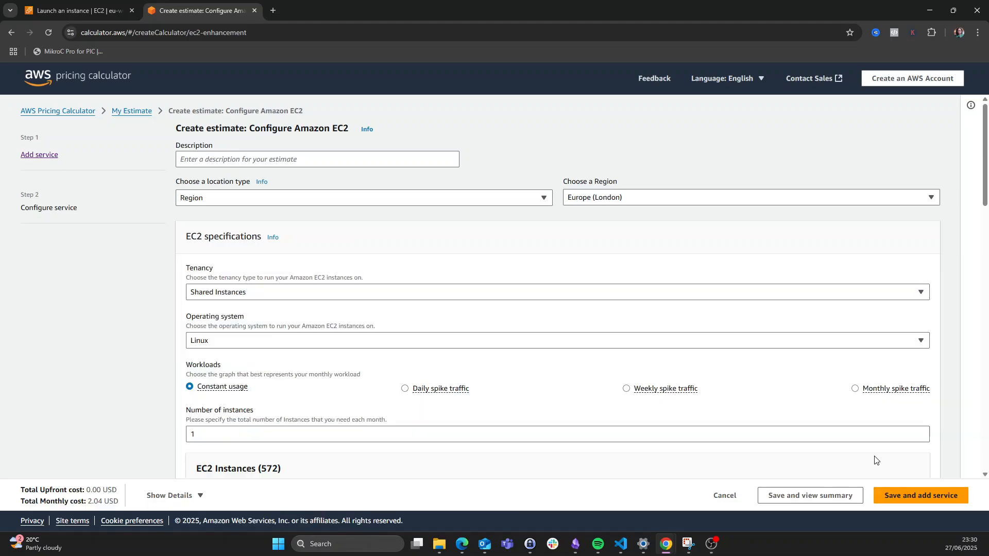
scroll(421, 325, "down", 2)
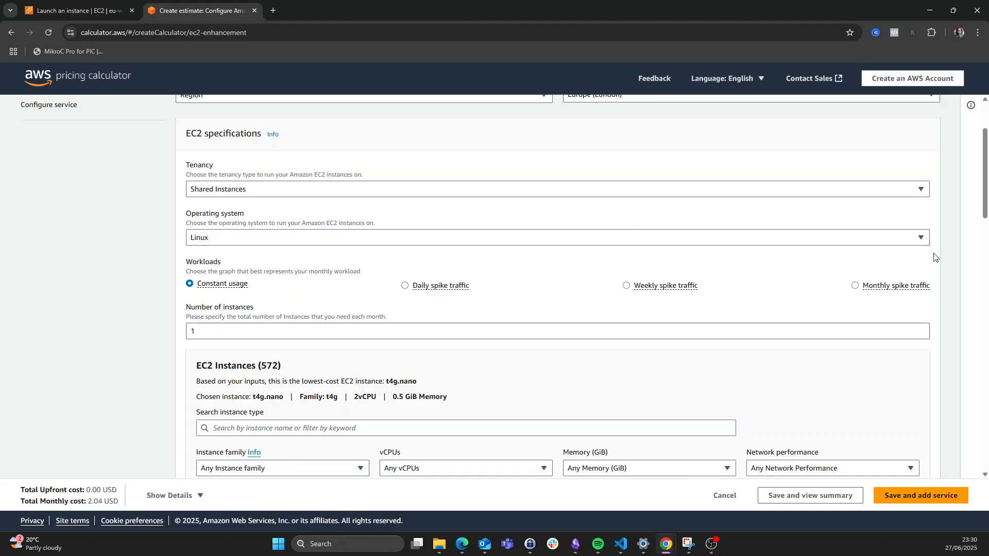
left_click(921, 240)
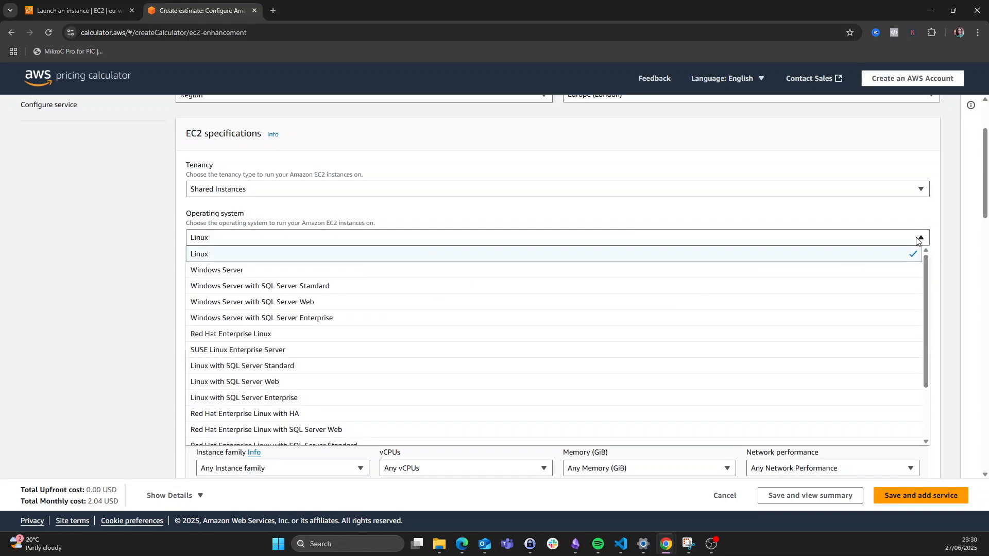
left_click(338, 287)
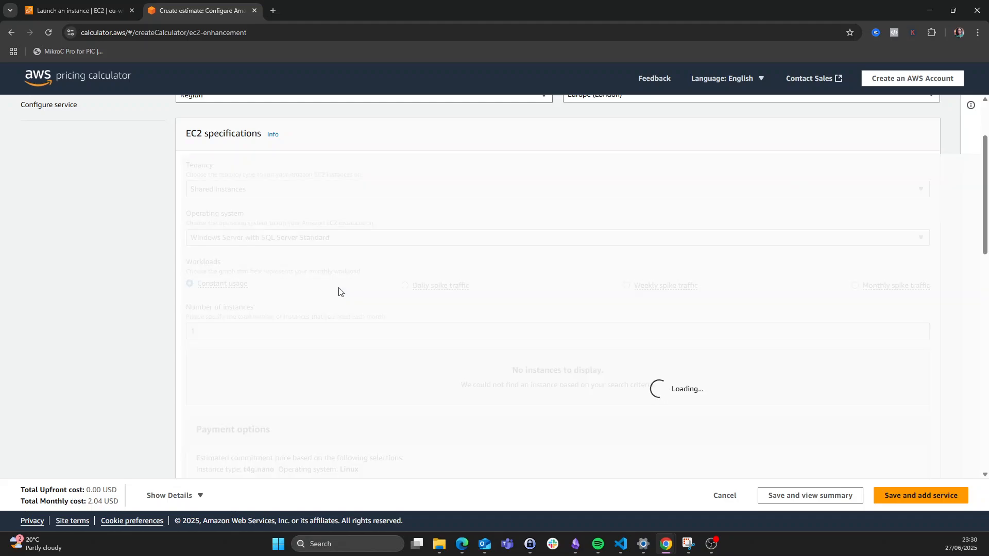
- Check the c5d.12xlarge spec (48 vCPU, 96 GiB) on the EC2 launch tab
scroll(339, 292, "down", 3)
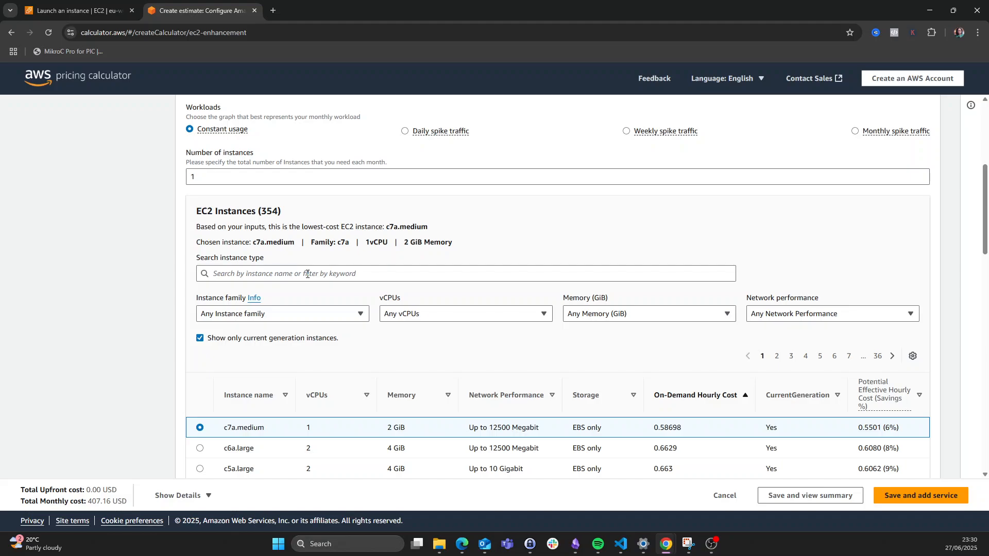
left_click(307, 274)
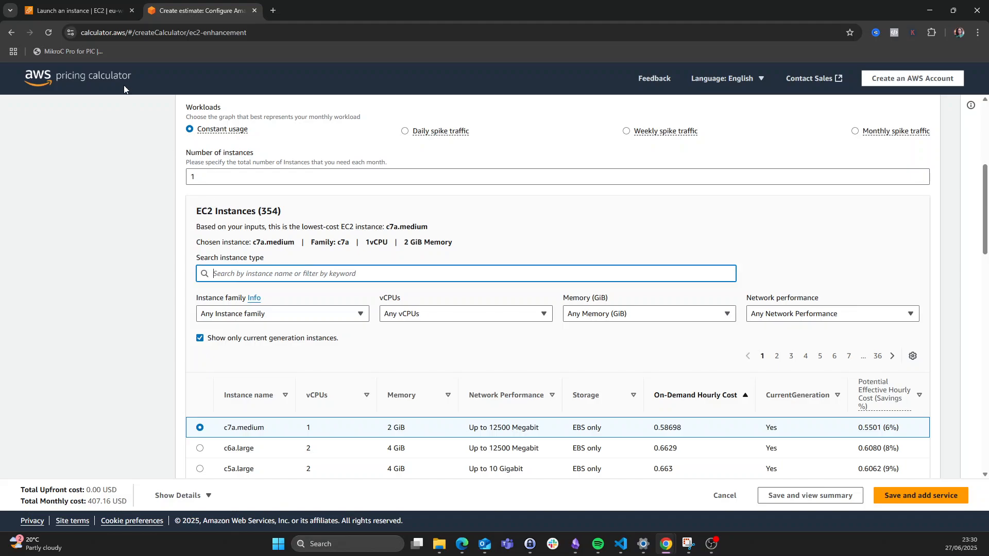
left_click(71, 11)
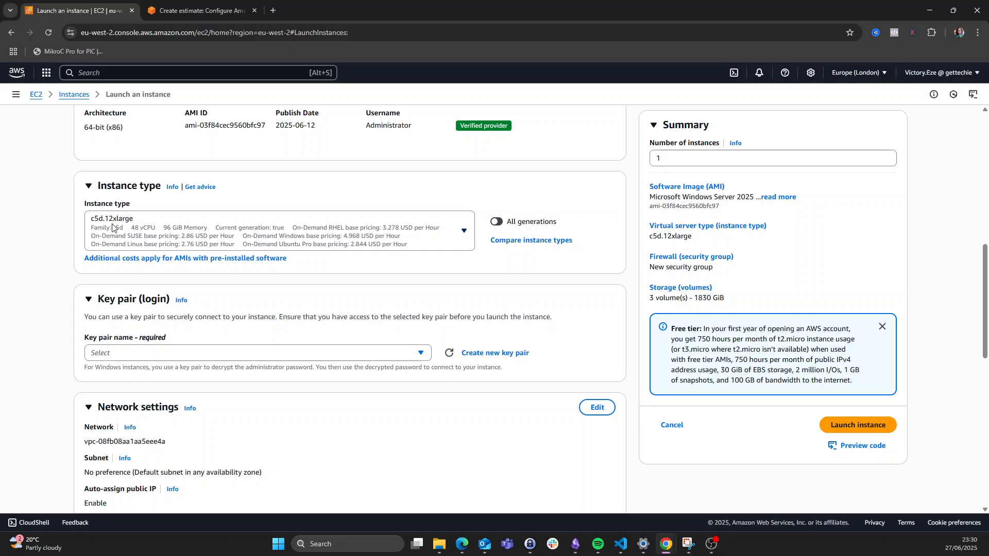
- Search the calculator's instance types for c5d.12xlarge, finding one match: 48 vCPUs, 96 GiB
left_click(188, 10)
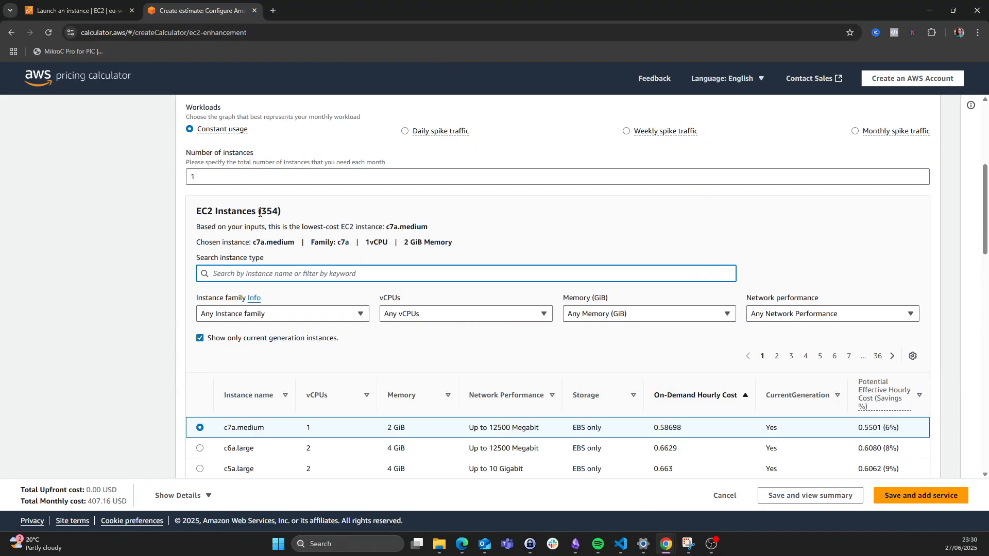
type("cd")
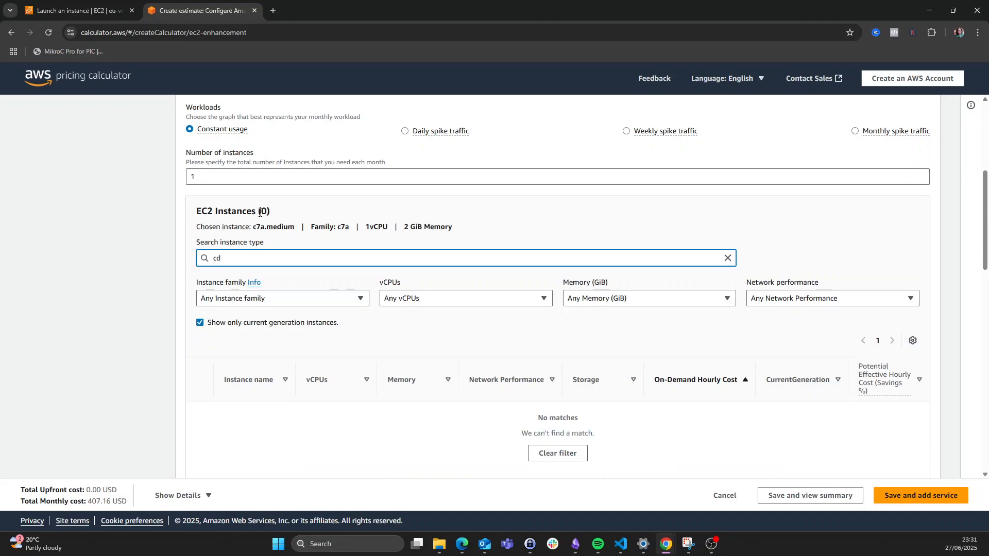
key("BackSpace")
type("5")
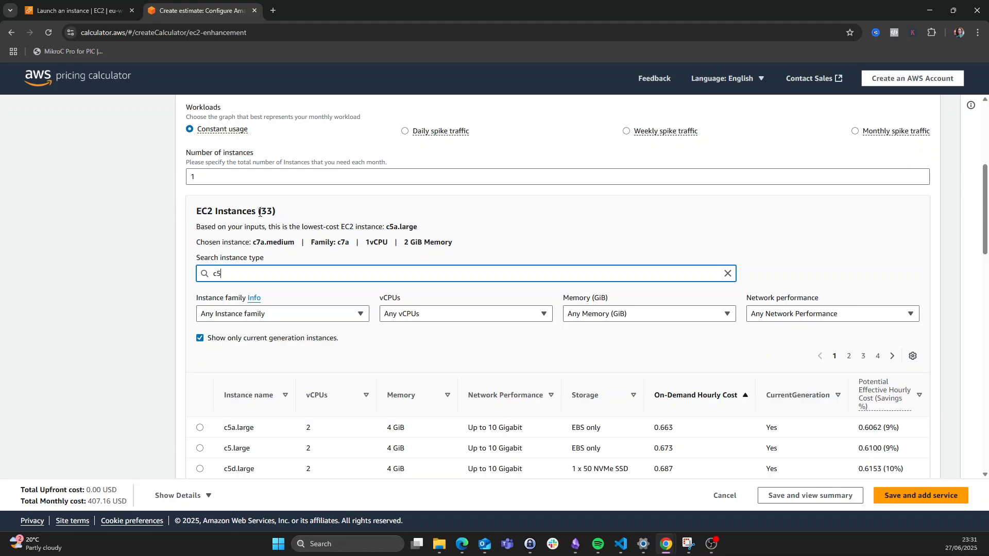
type("d12")
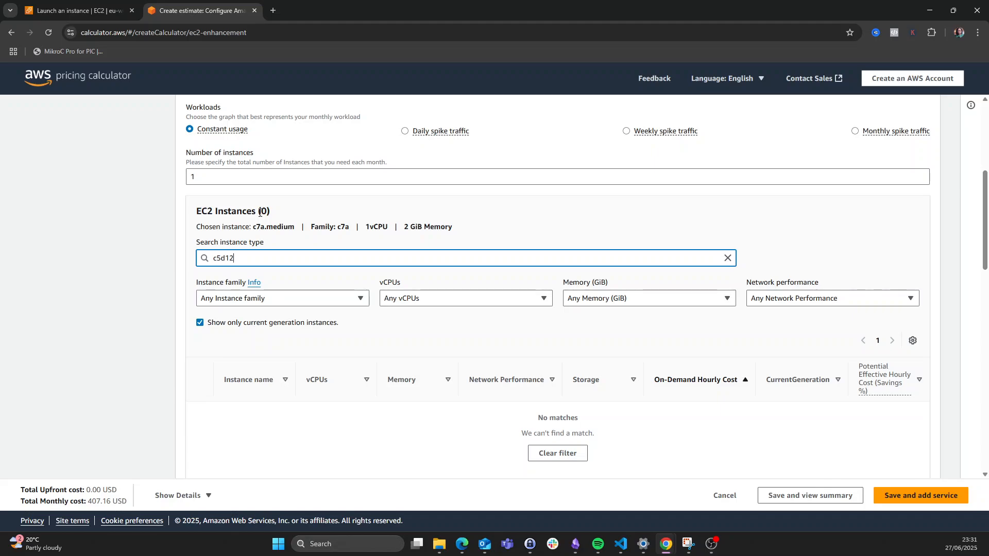
type("xlarge")
type(".")
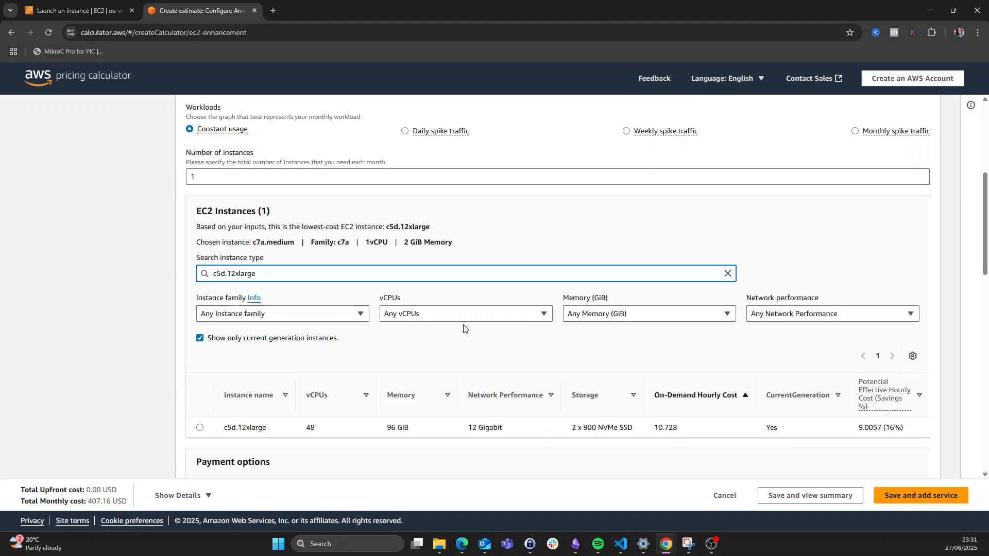
scroll(464, 327, "down", 5)
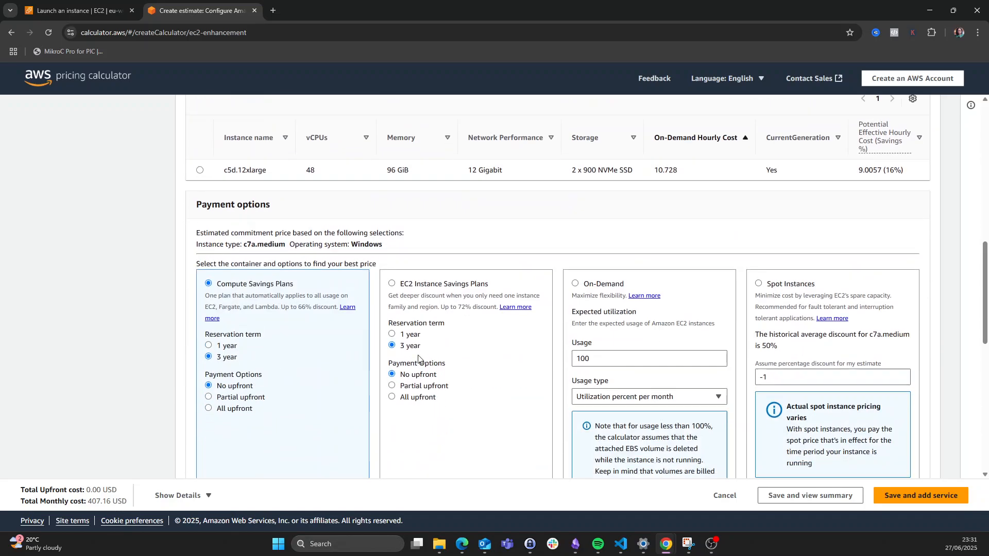
- Select the c5d.12xlarge instance in the table, noting its 96 GiB memory
left_click(199, 170)
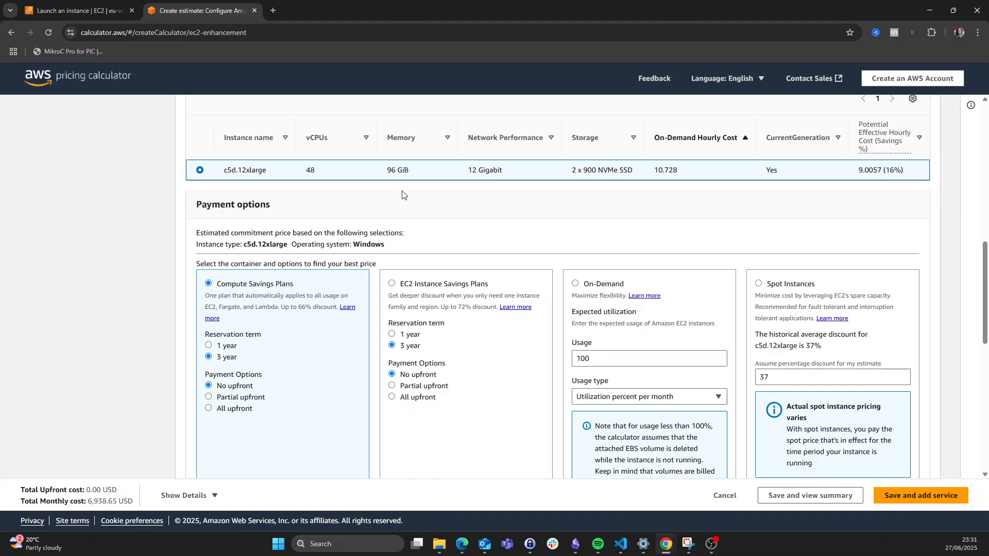
left_click_drag(387, 170, 409, 171)
scroll(466, 225, "up", 2)
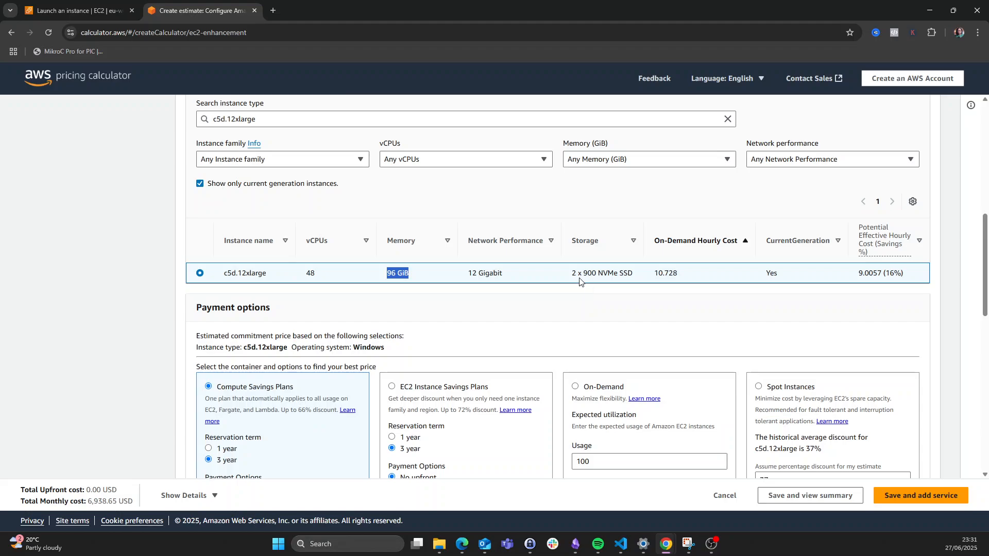
scroll(580, 281, "down", 2)
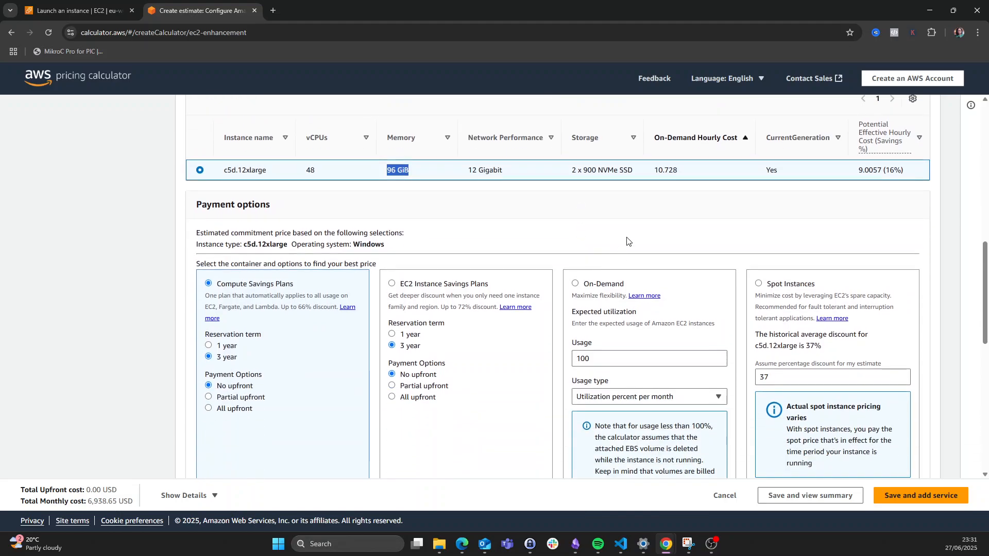
scroll(670, 193, "down", 2)
scroll(669, 201, "down", 3)
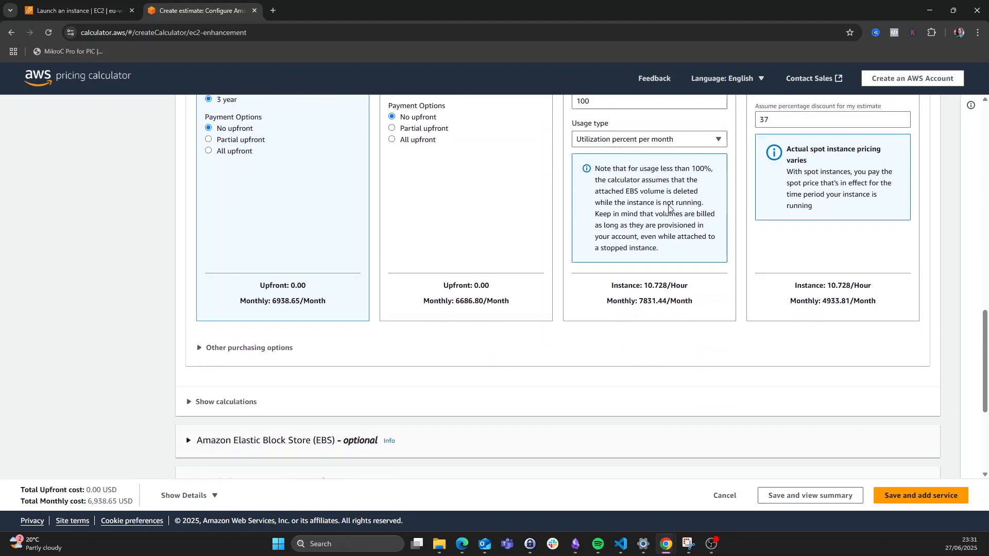
scroll(671, 206, "up", 1)
scroll(723, 337, "up", 2)
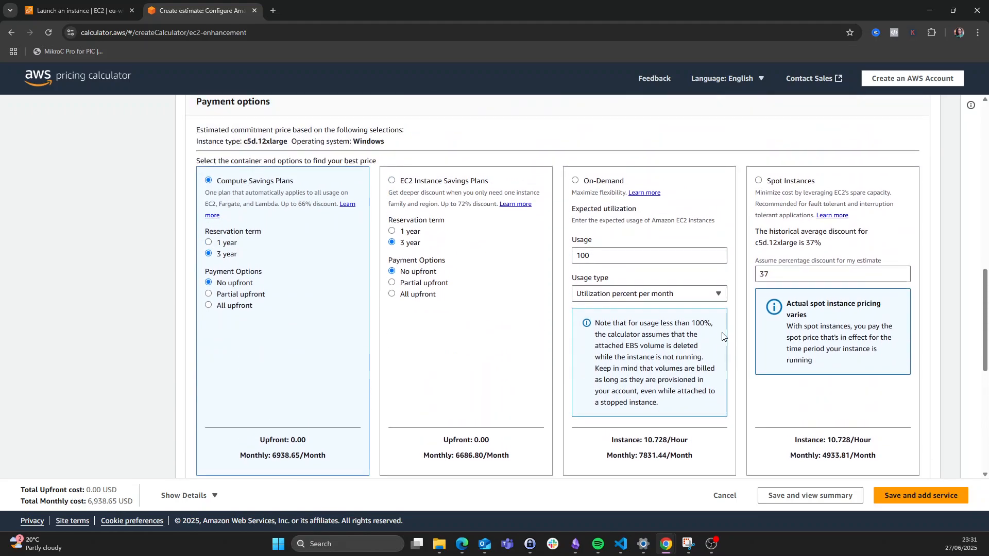
- Choose On-Demand pricing, for a total monthly cost of 7,831.44 USD
left_click(576, 181)
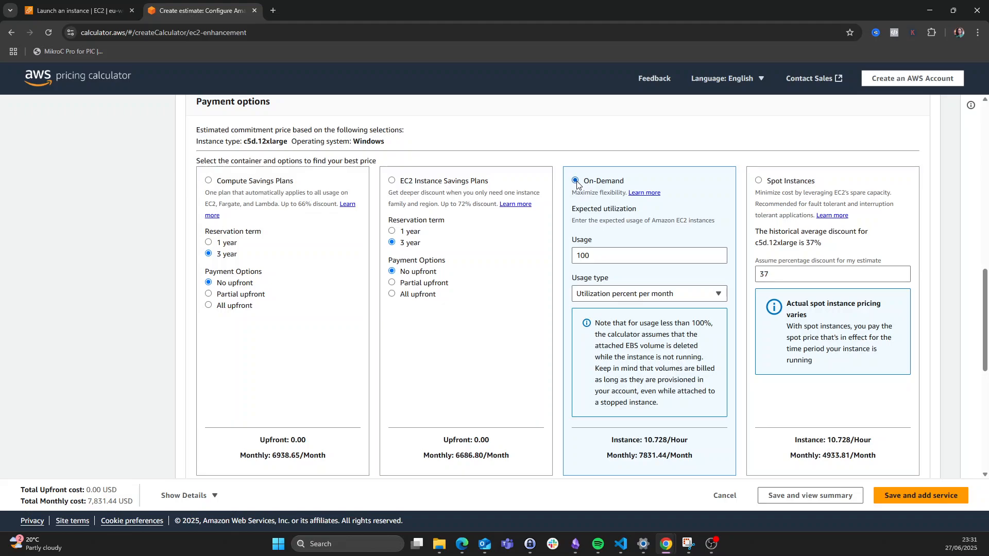
scroll(577, 186, "down", 4)
scroll(618, 231, "up", 2)
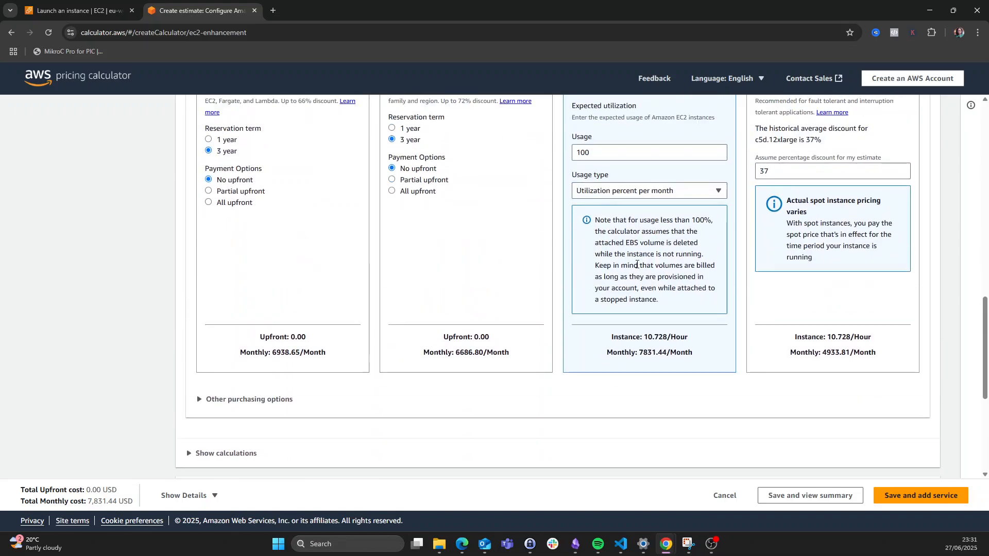
scroll(638, 265, "down", 2)
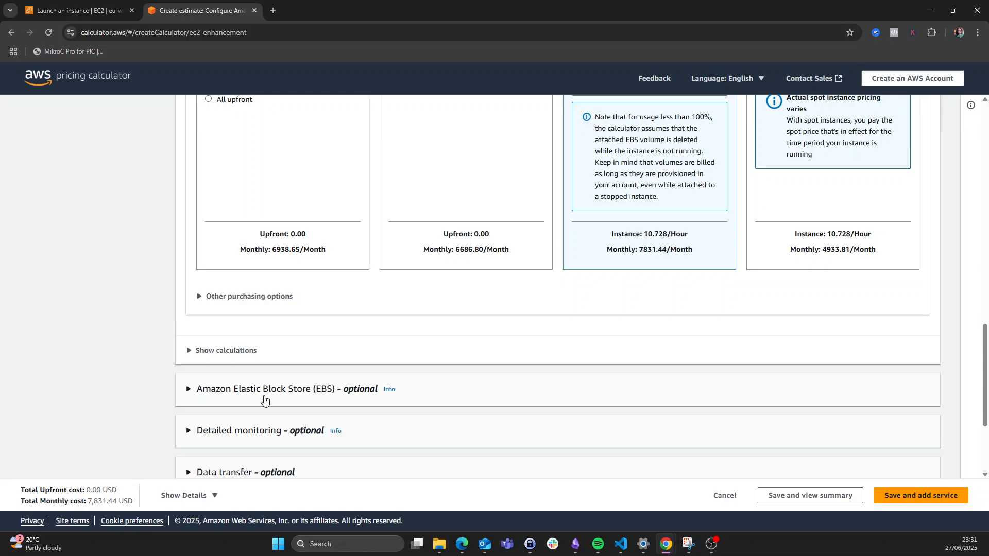
- Save the EC2 estimate, note its 93,977.28 USD yearly and 7,831.44 USD monthly cost, and return to the launch page
left_click(806, 499)
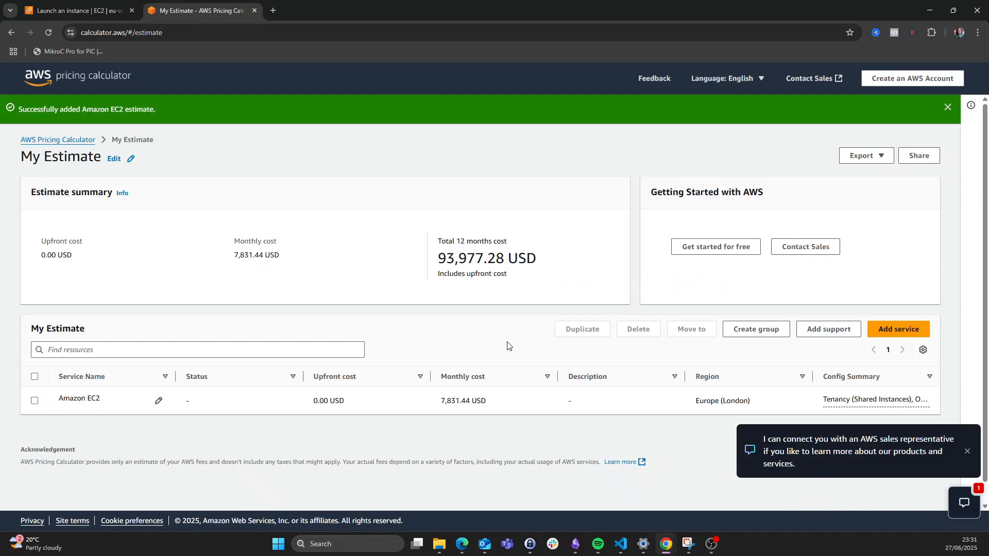
scroll(412, 313, "down", 1)
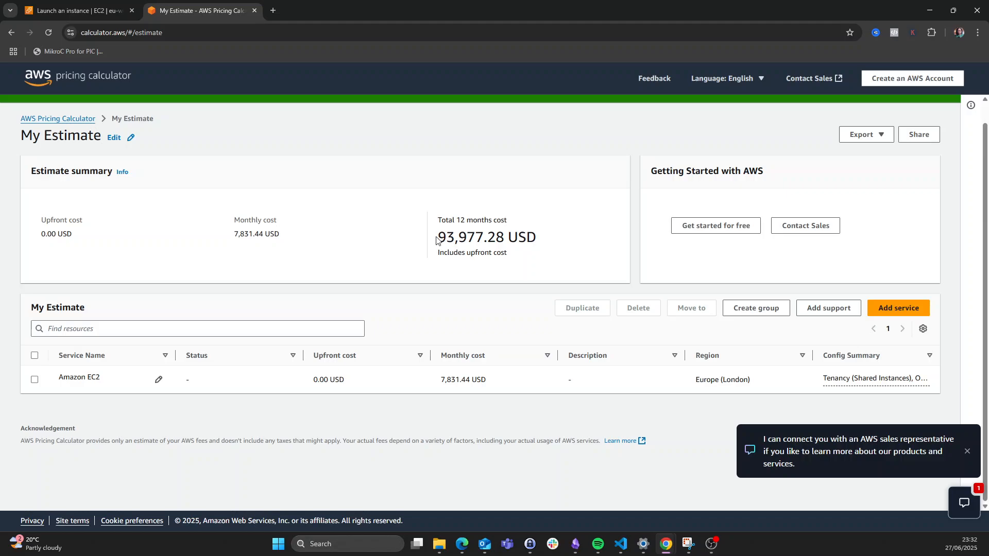
left_click_drag(437, 238, 550, 248)
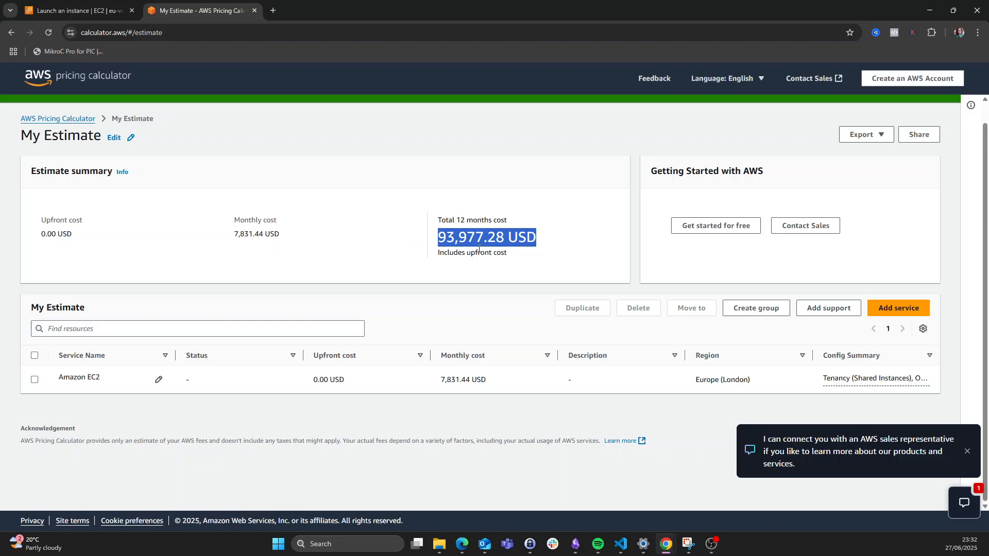
left_click_drag(232, 234, 308, 238)
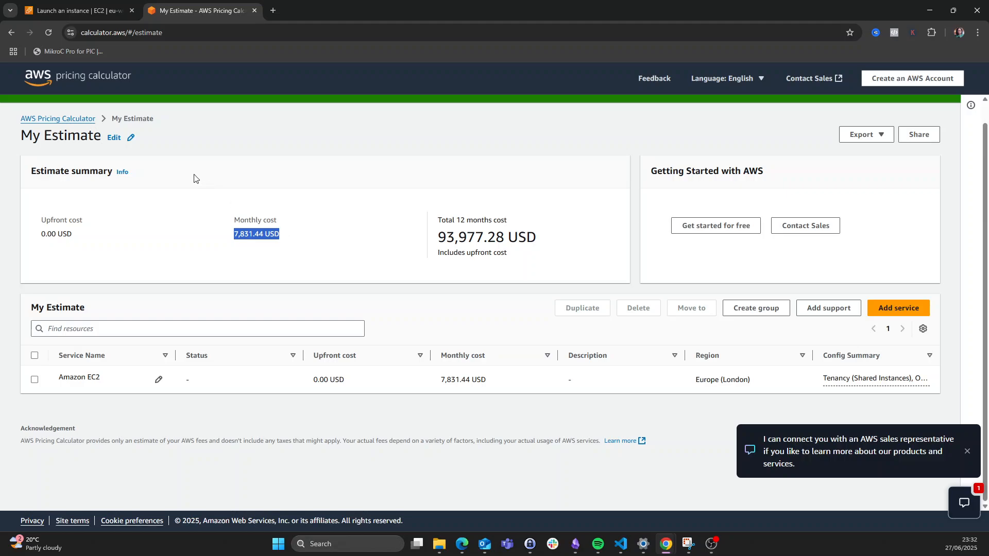
left_click(55, 10)
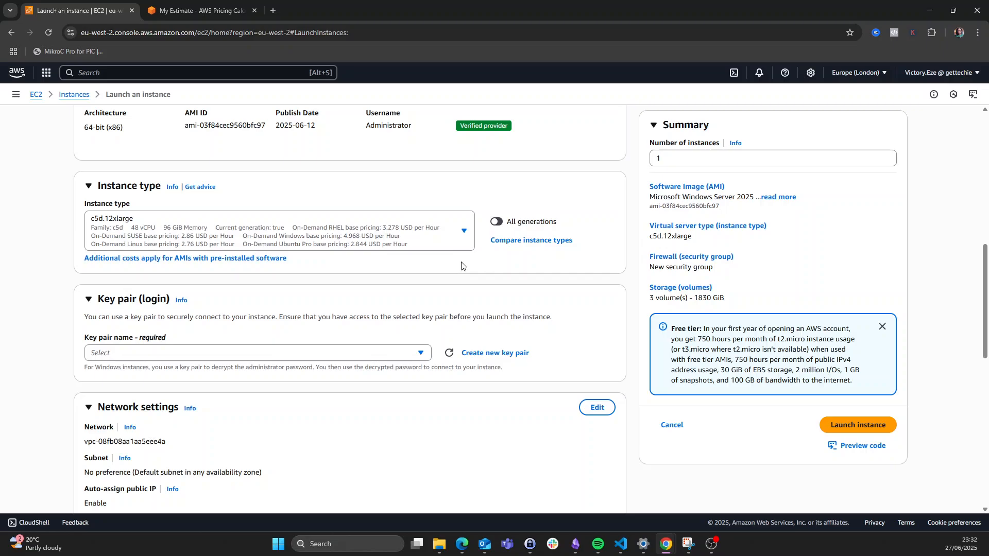
- Set the instance type to t3.micro, then check the existing key pairs without choosing one
left_click(462, 234)
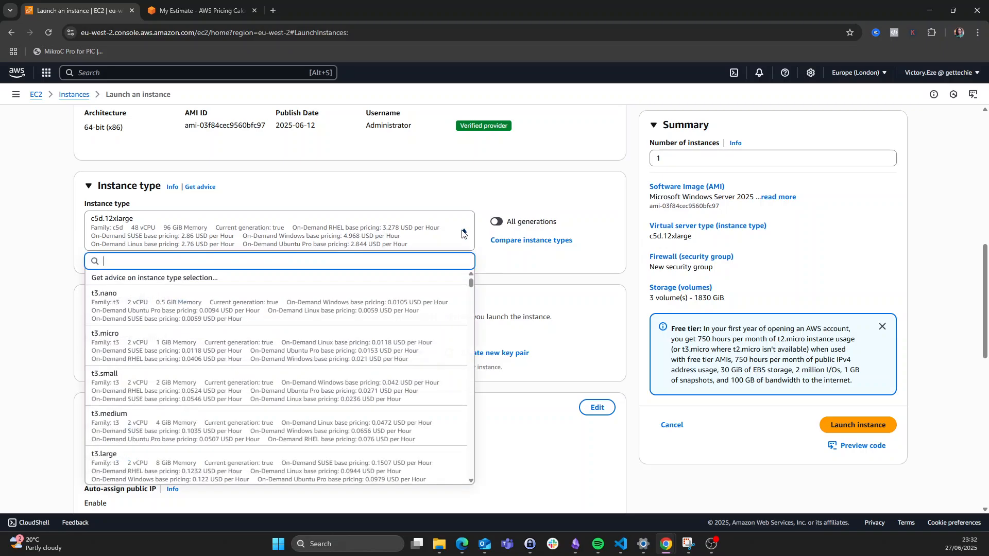
left_click(264, 363)
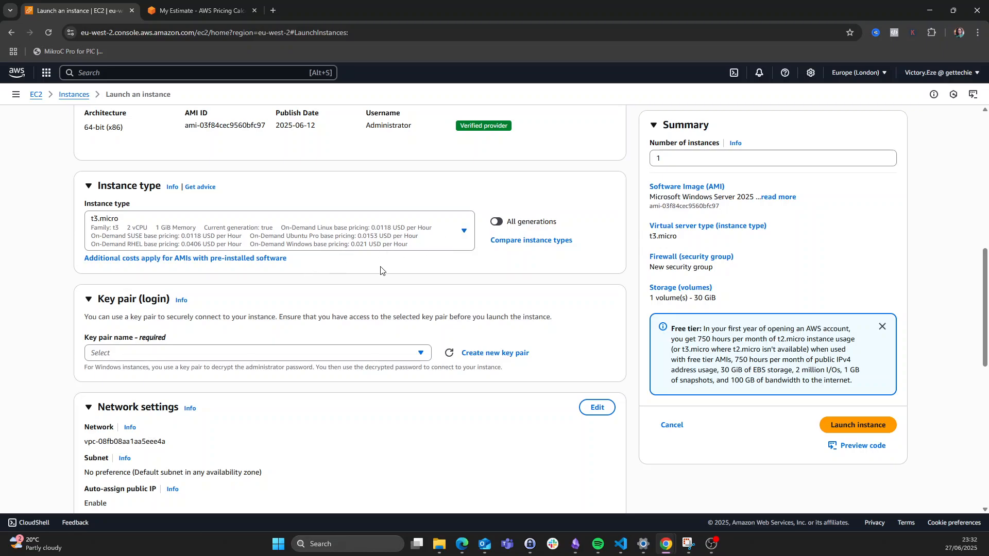
scroll(381, 267, "down", 1)
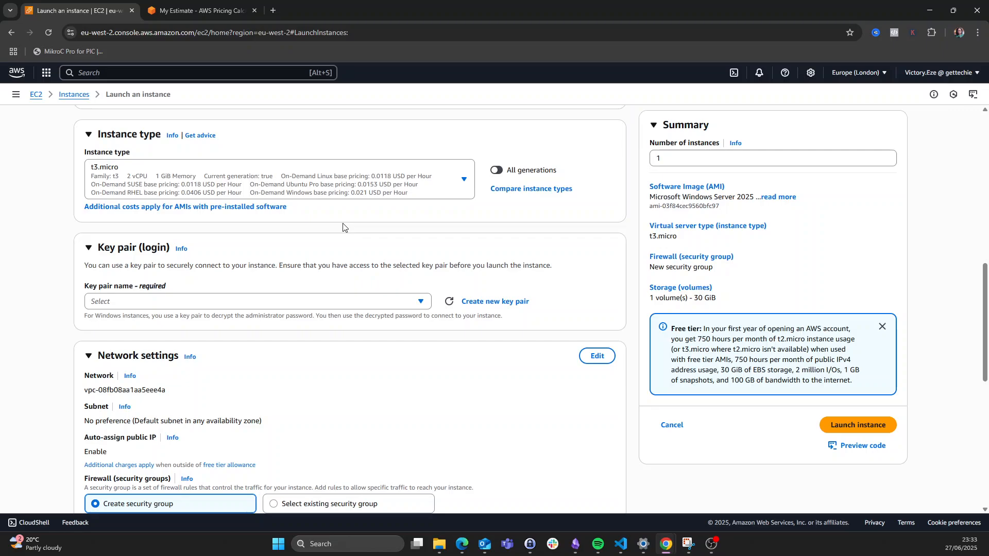
left_click(233, 304)
left_click(233, 303)
- Create and download a new RSA key pair 'mywin-kp', keeping the .pem format
left_click(241, 301)
left_click(241, 300)
left_click(490, 302)
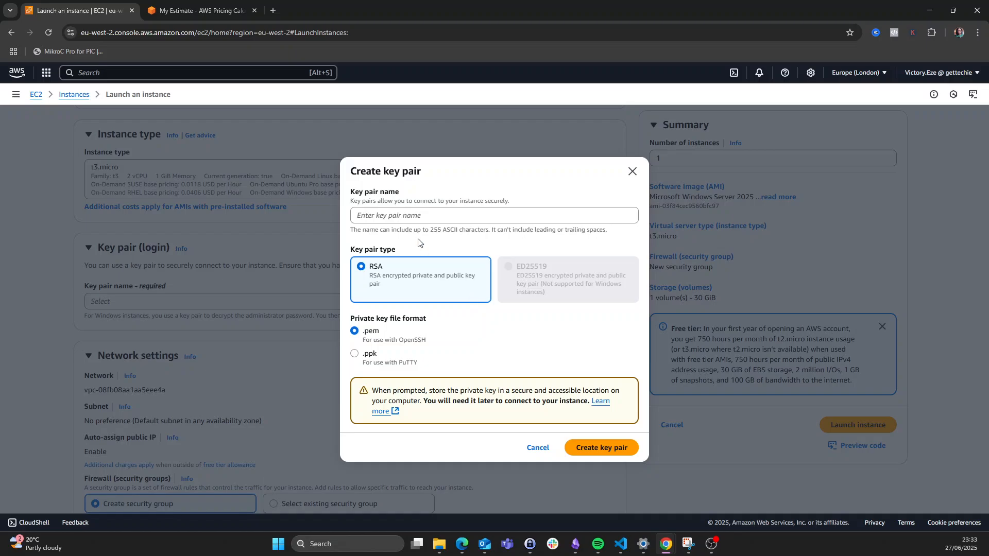
left_click(409, 219)
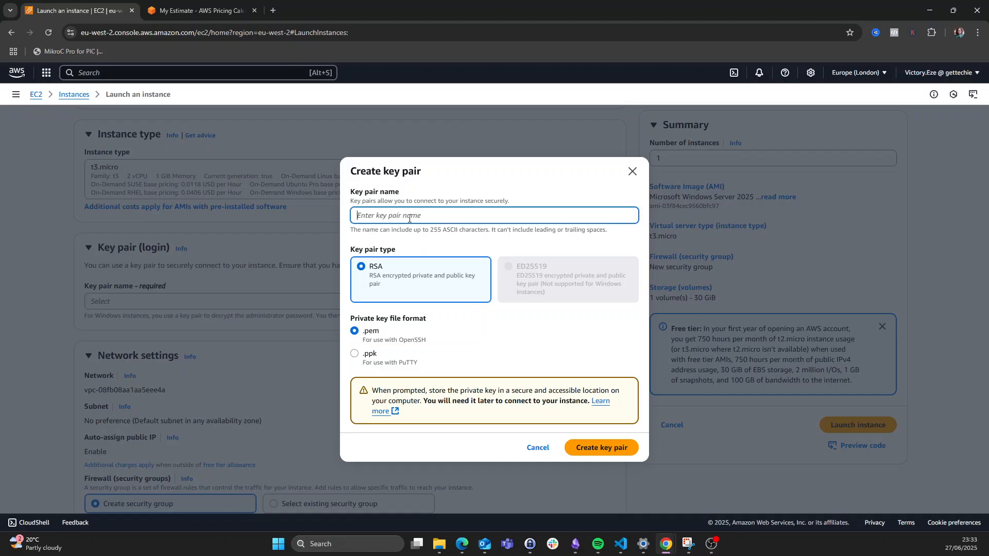
type("mywin-kp")
left_click(357, 358)
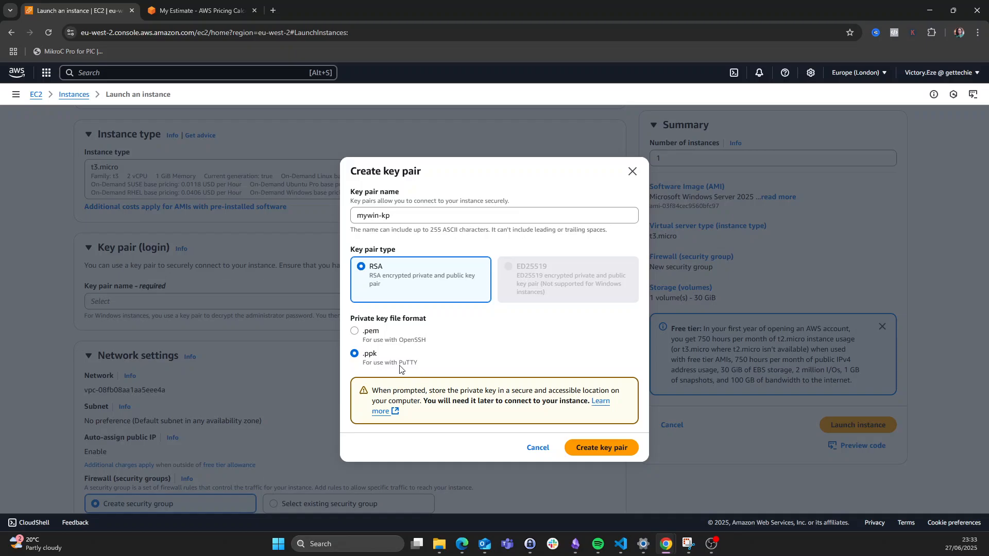
left_click(355, 332)
left_click(603, 449)
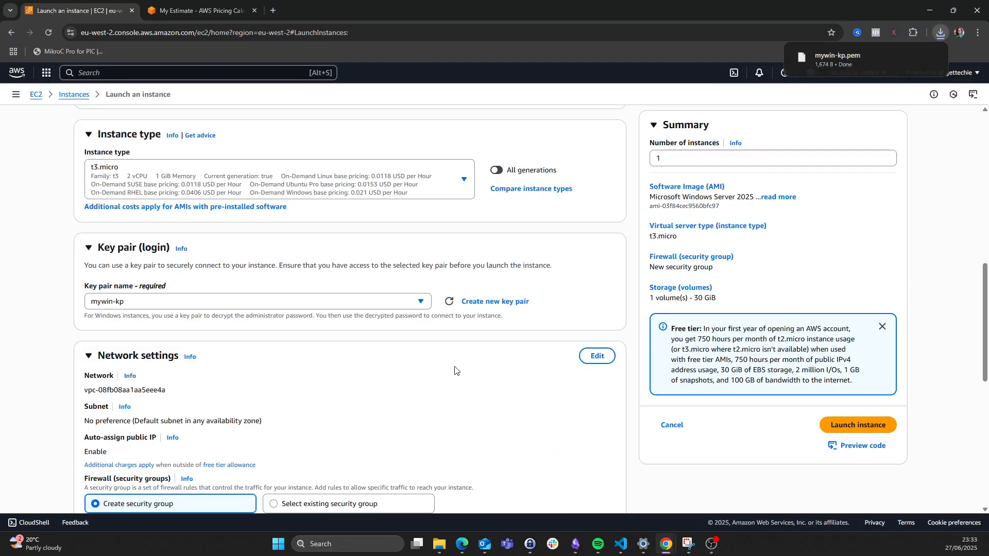
- Edit network settings to keep the default VPC and use subnet-0138883a8d8f8756d (eu-west-2b)
mouse_move(838, 58)
scroll(544, 357, "down", 1)
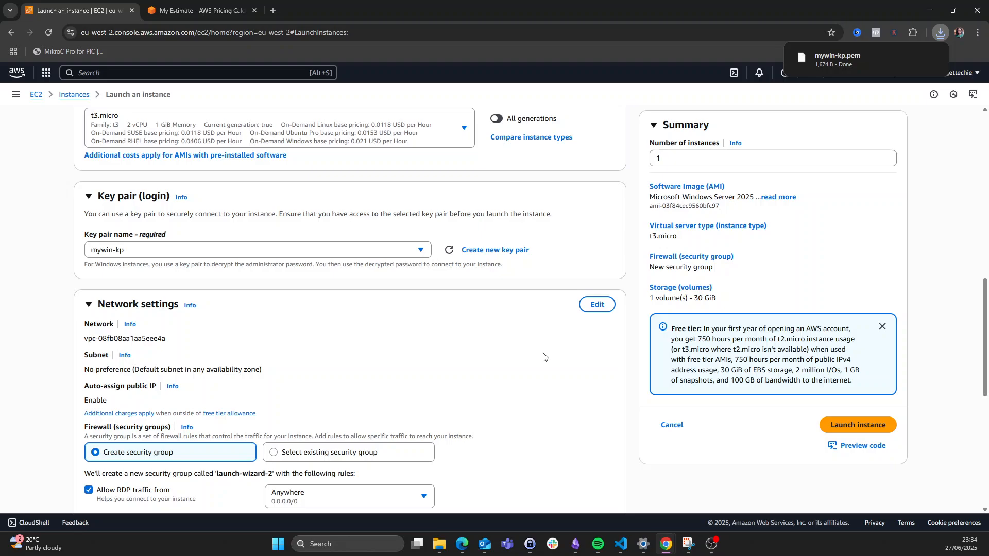
scroll(545, 357, "down", 2)
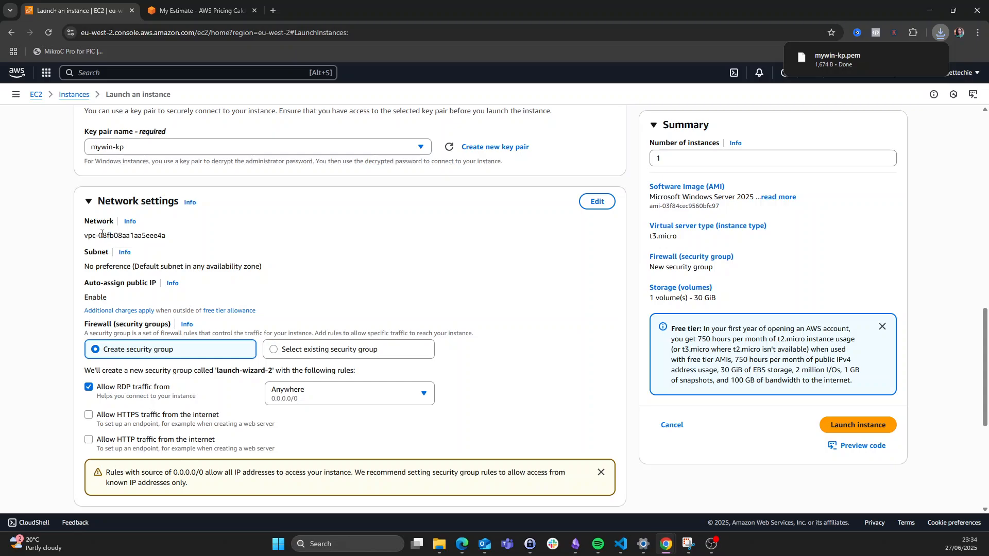
left_click(596, 202)
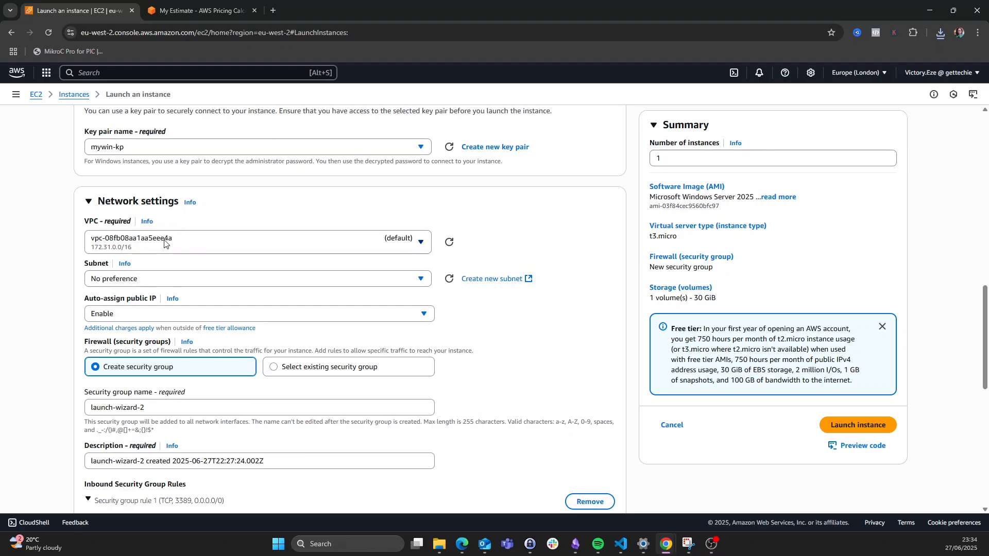
left_click(206, 245)
left_click(207, 246)
scroll(298, 296, "down", 1)
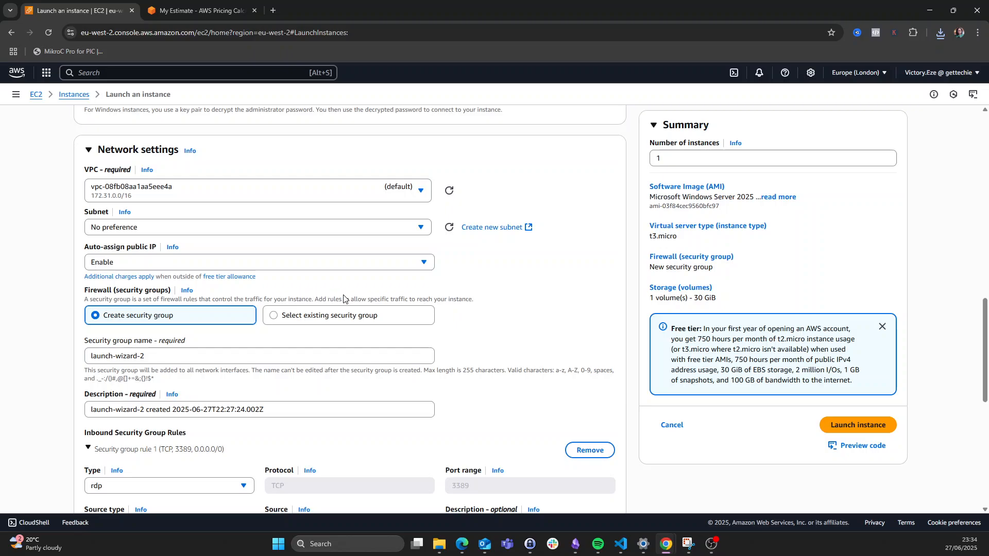
left_click(200, 198)
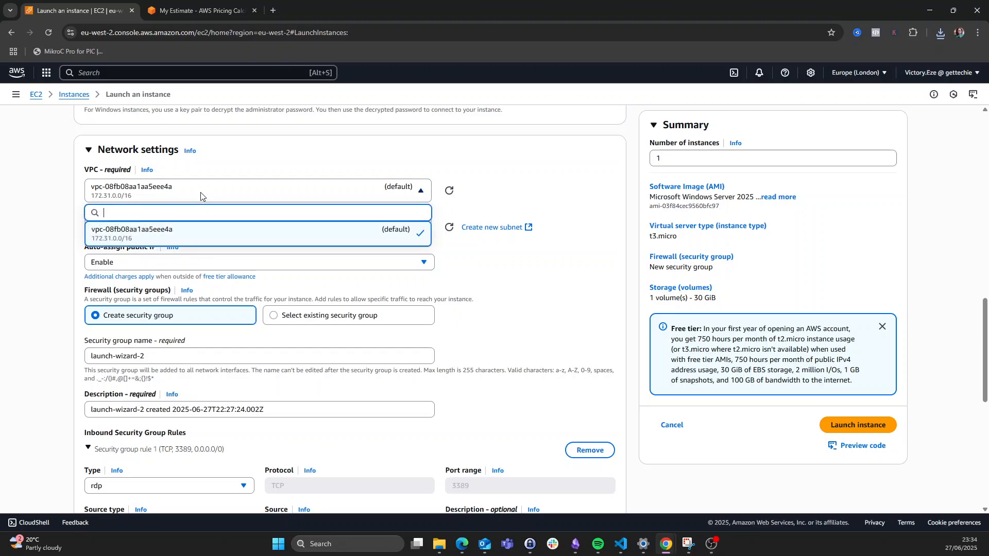
left_click(199, 235)
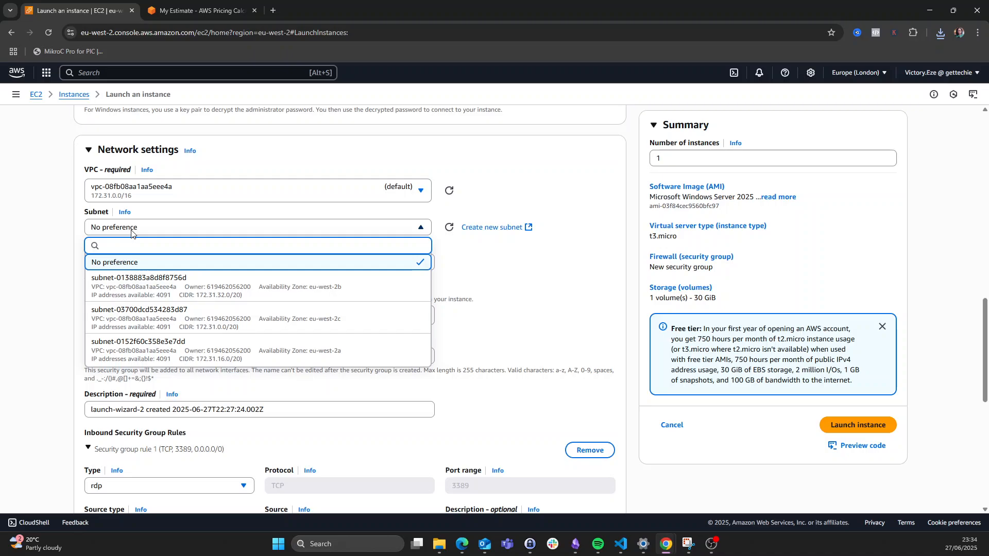
left_click(290, 292)
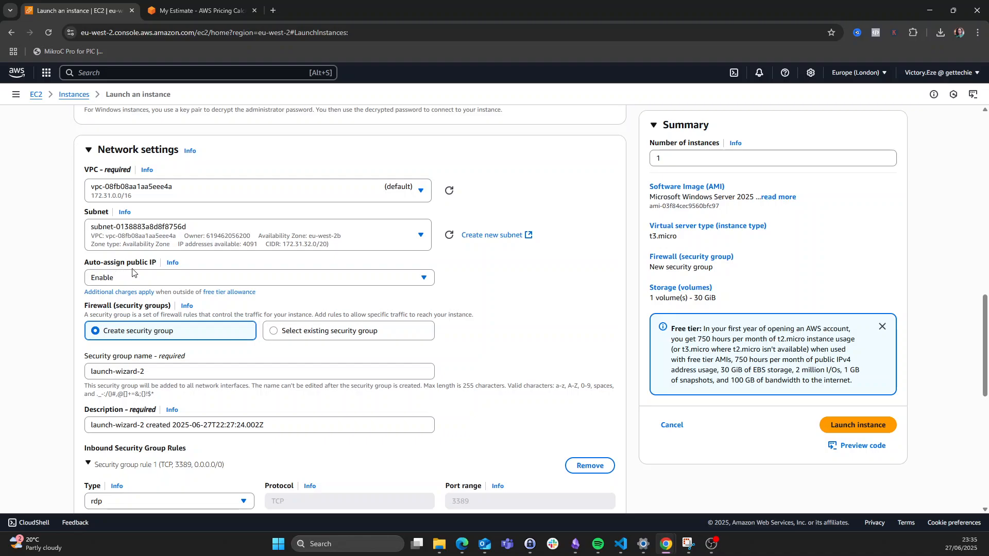
scroll(125, 284, "down", 2)
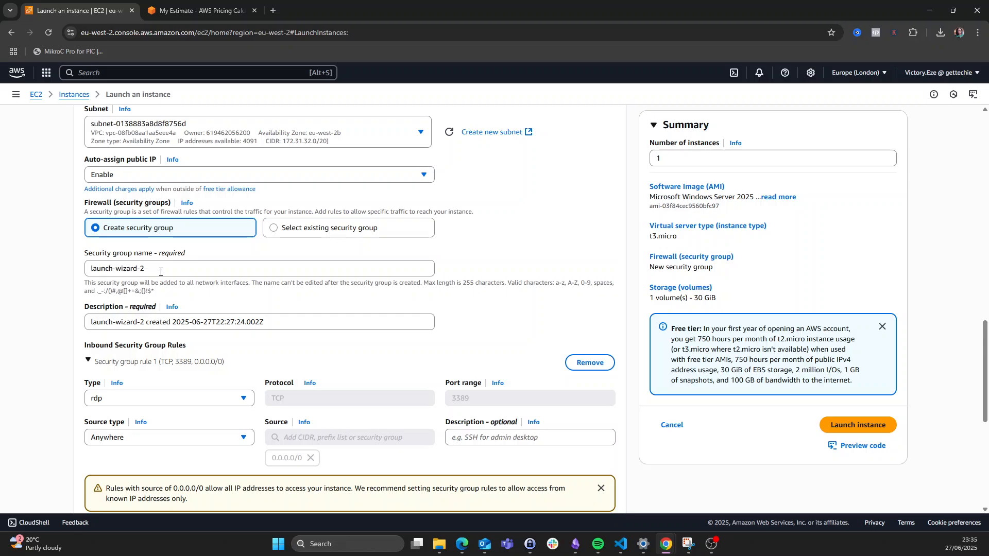
- Rename the new security group to mywin-sg
left_click_drag(158, 273, 30, 260)
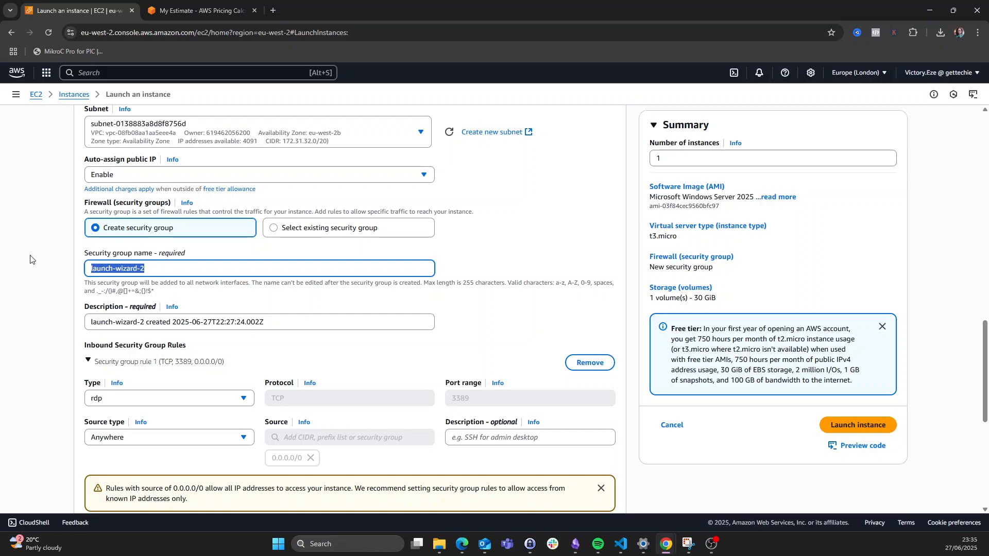
type("mywin")
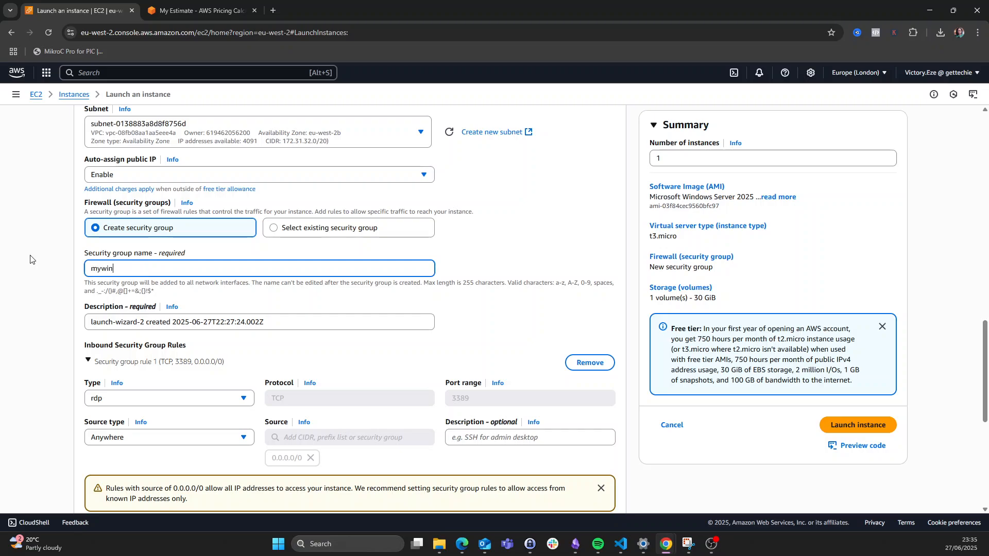
type("d")
key("BackSpace")
type("-sg")
- Restrict the RDP rule on port 3389 to the My IP source
scroll(165, 368, "down", 1)
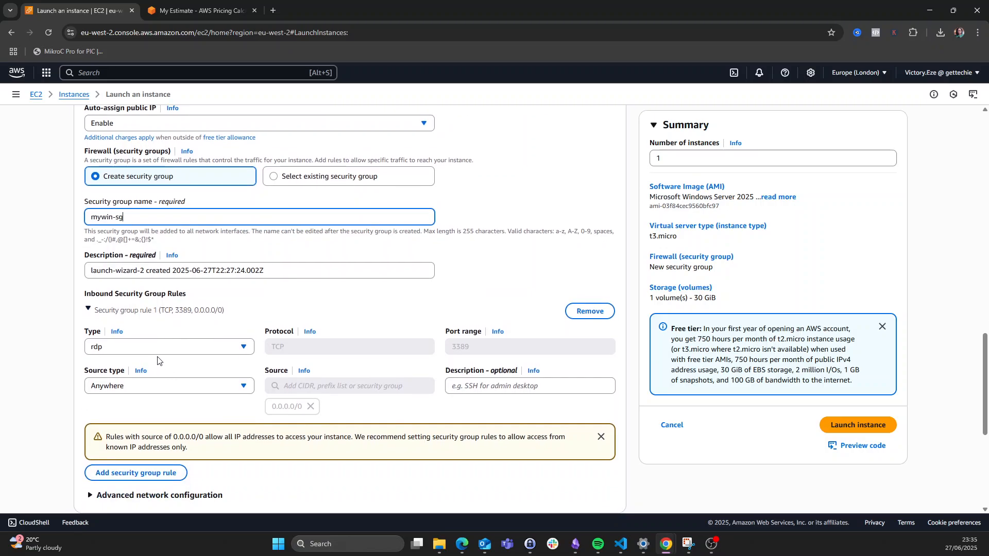
scroll(151, 330, "down", 1)
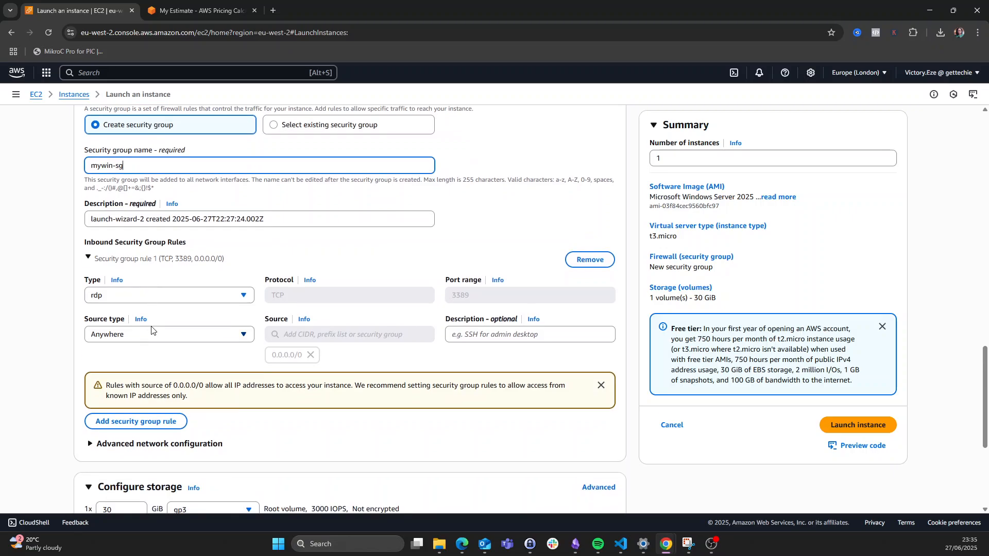
scroll(153, 331, "down", 1)
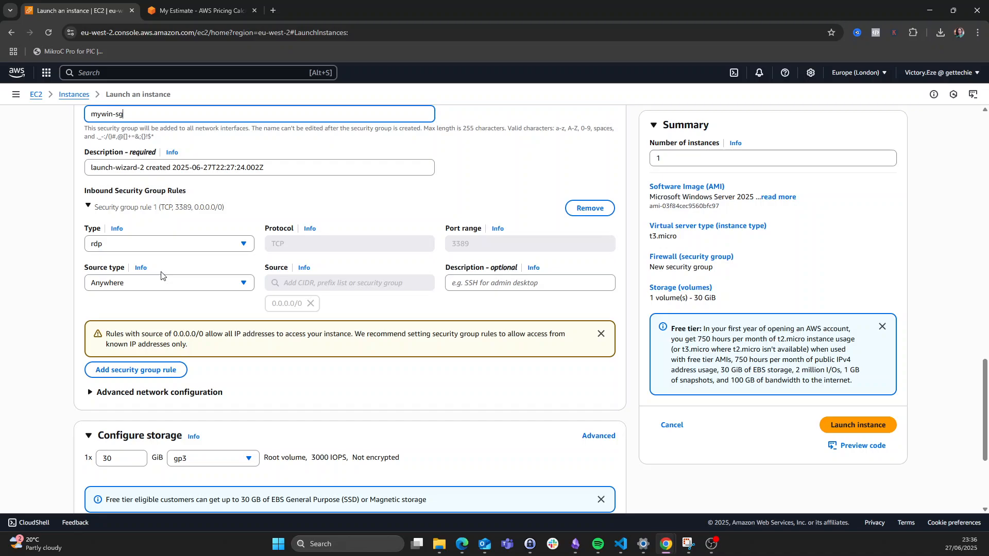
double_click(457, 247)
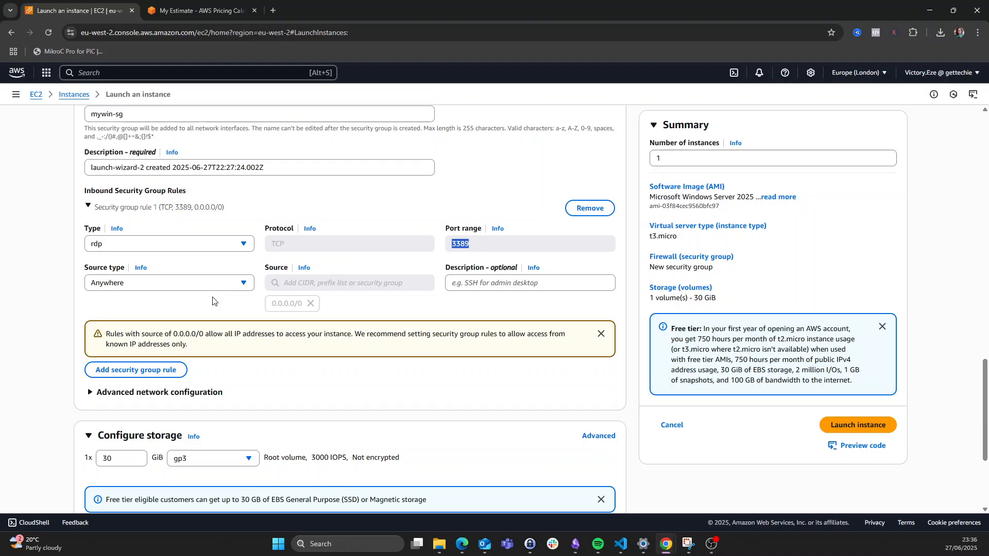
left_click(248, 286)
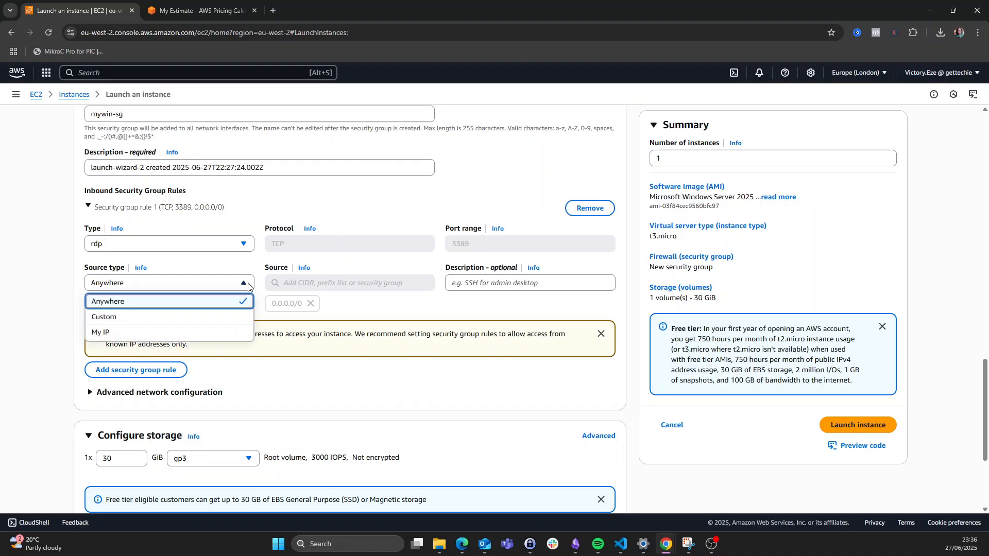
left_click(202, 333)
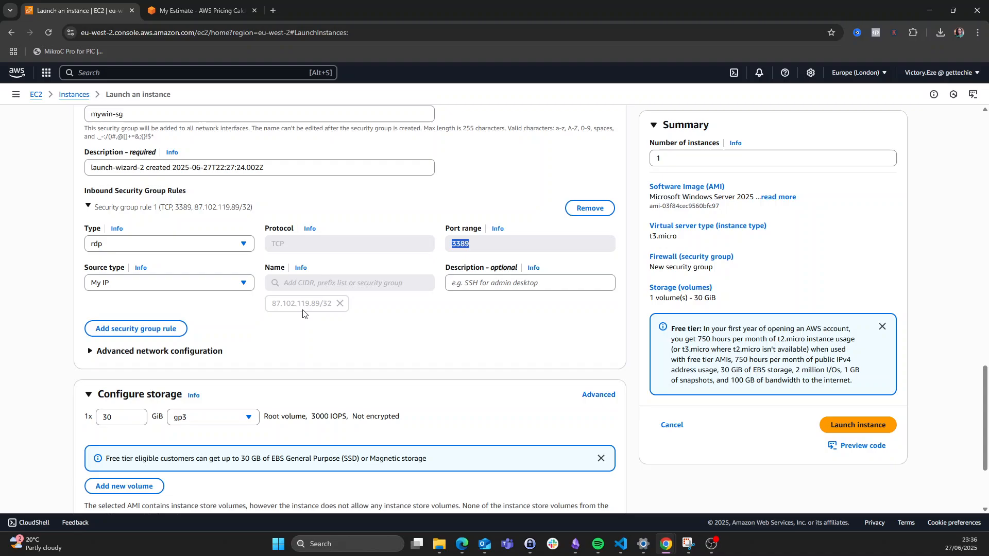
scroll(303, 313, "down", 2)
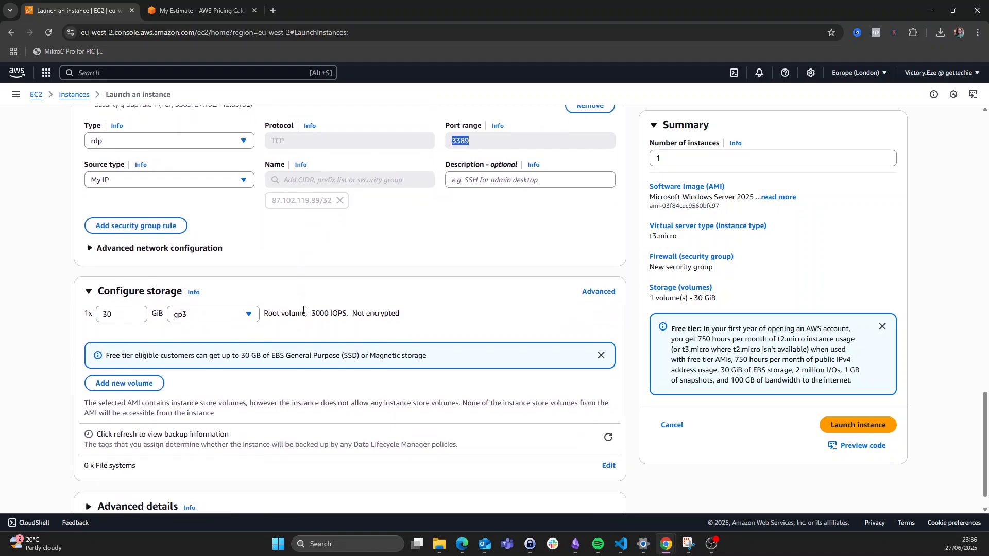
scroll(303, 313, "up", 2)
scroll(303, 314, "down", 3)
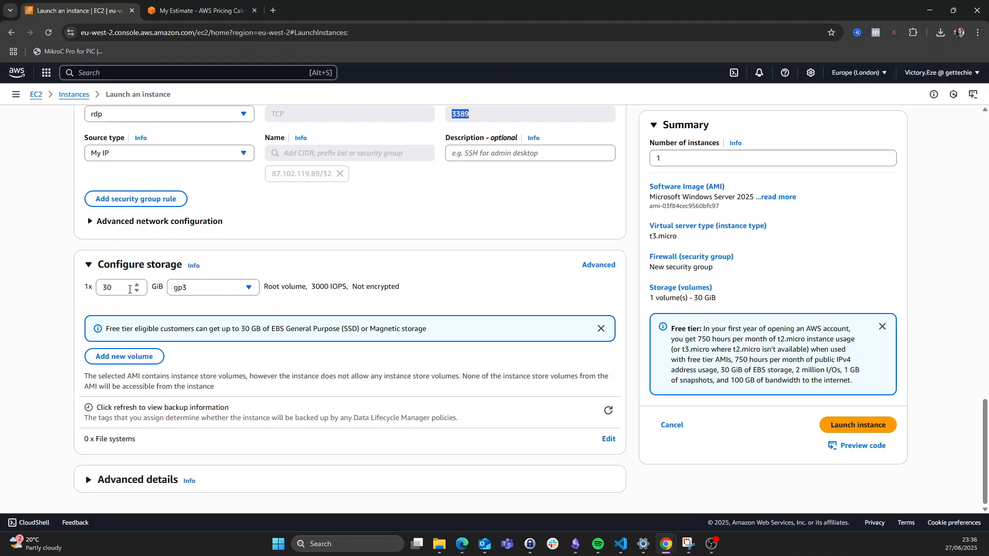
- Review the 30 GiB storage size and advanced details, then check the launch summary
left_click(129, 284)
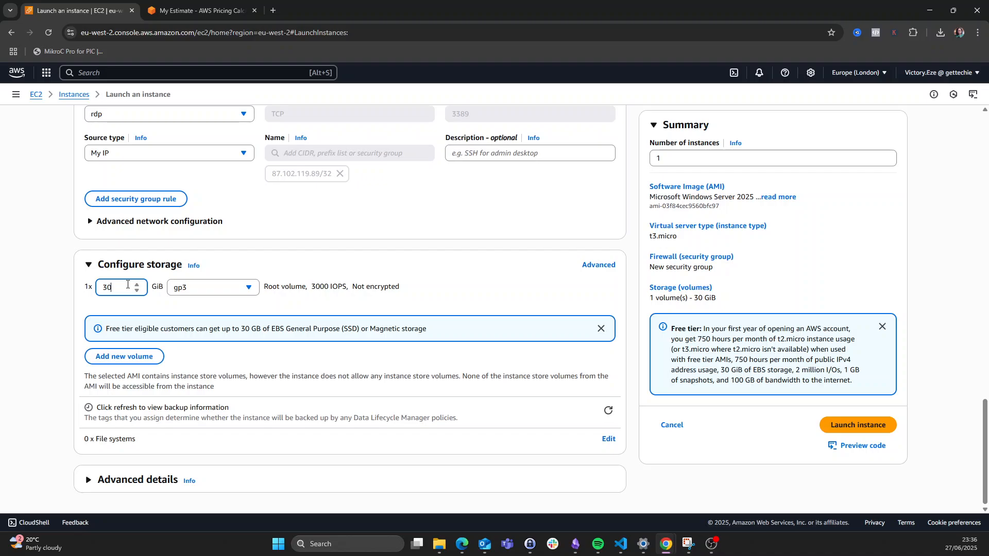
scroll(127, 284, "down", 2)
double_click(98, 288)
left_click(131, 286)
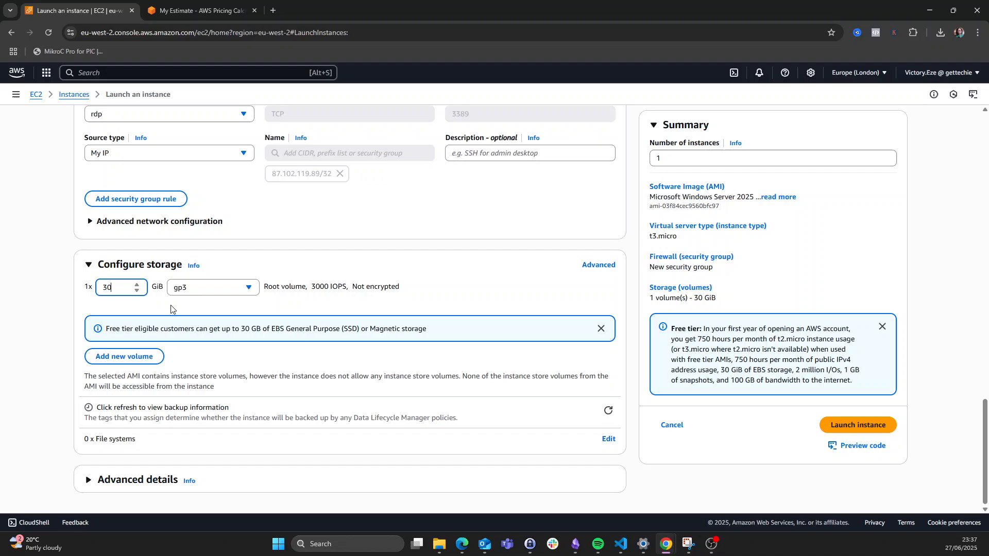
left_click(89, 480)
scroll(157, 427, "down", 3)
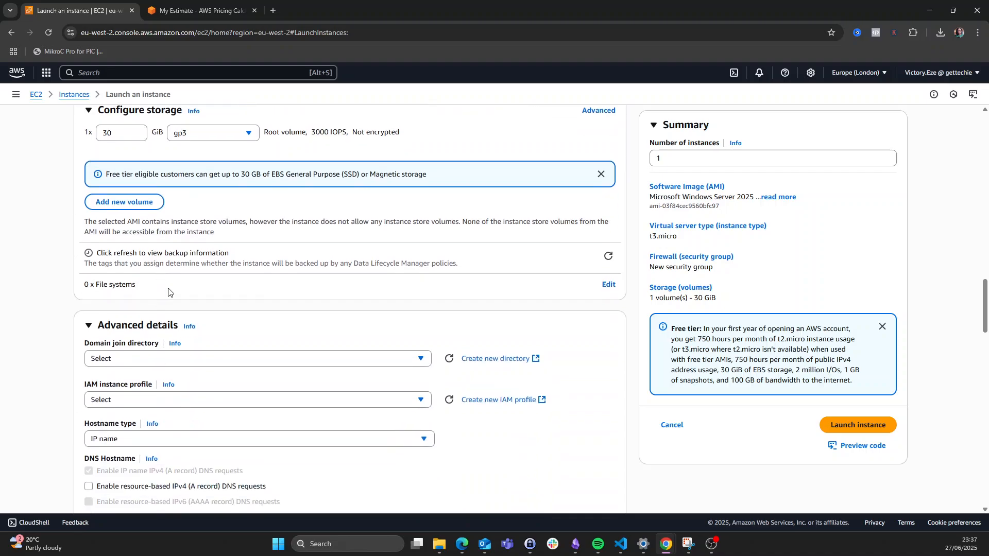
left_click(89, 326)
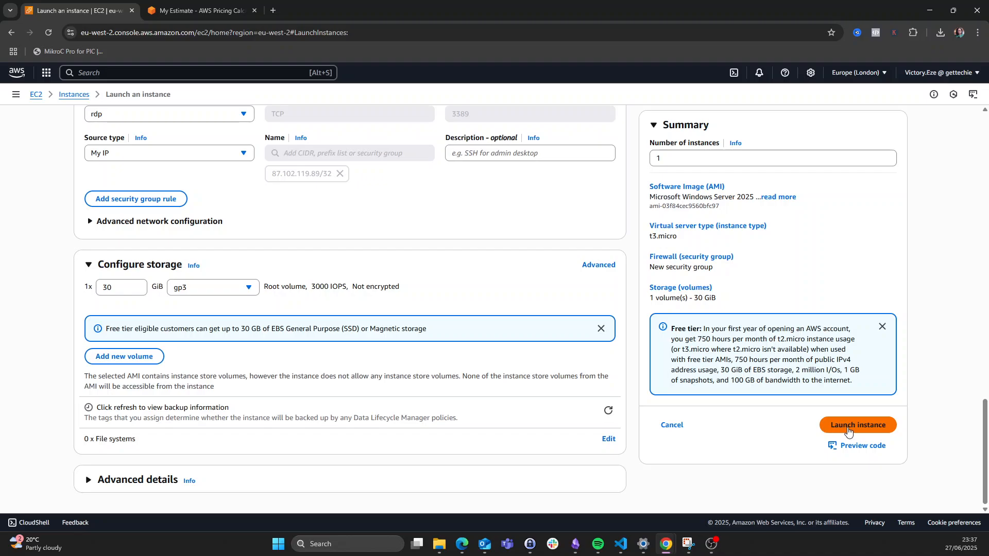
scroll(730, 289, "up", 2)
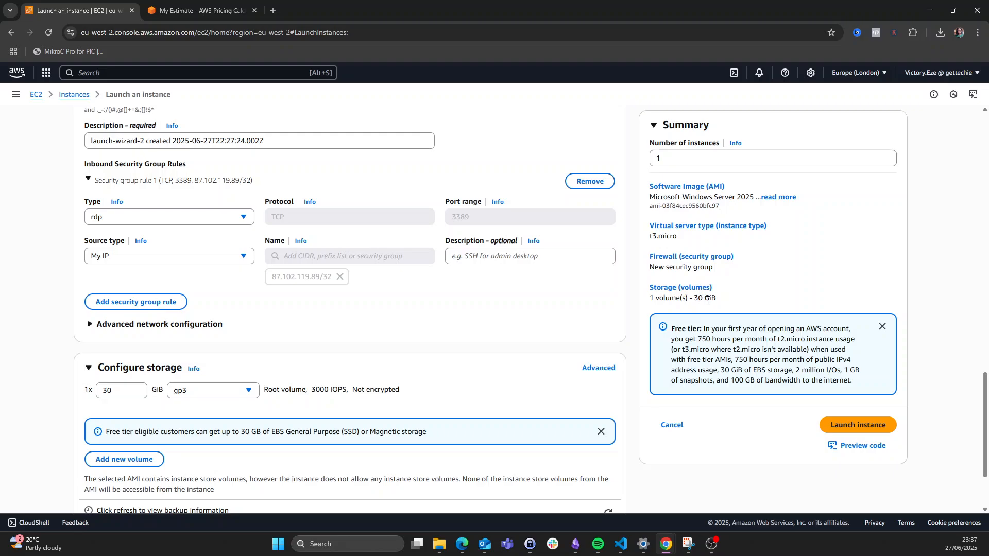
- Launch the Windows Server t3.micro instance and open the EC2 Instances list
left_click(861, 427)
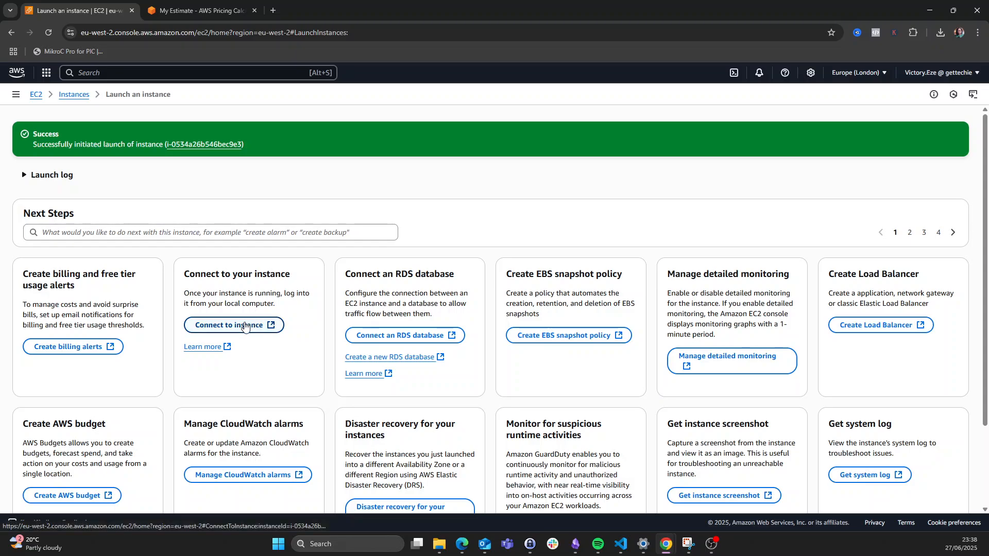
left_click(73, 95)
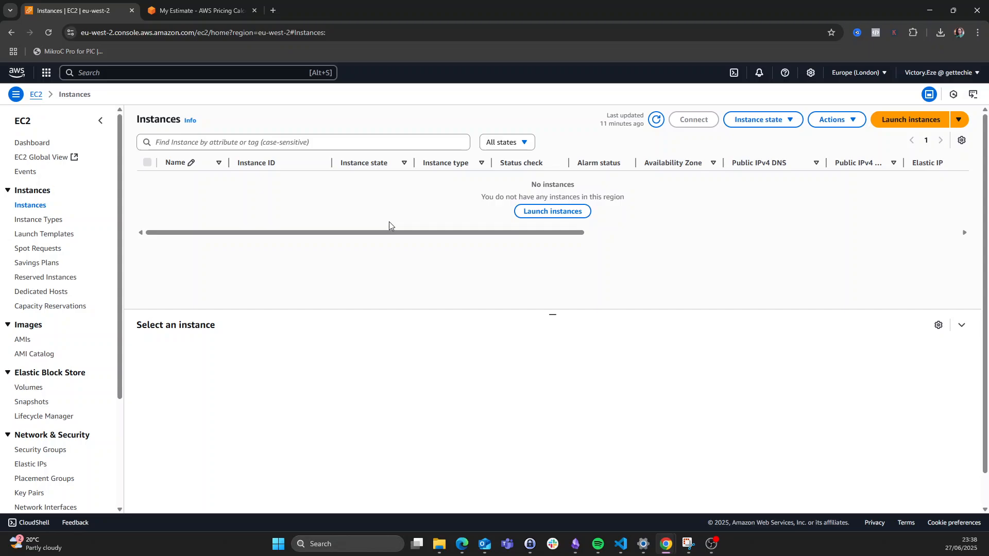
- Refresh the instance list and select mywin-instance to show its details
left_click(655, 120)
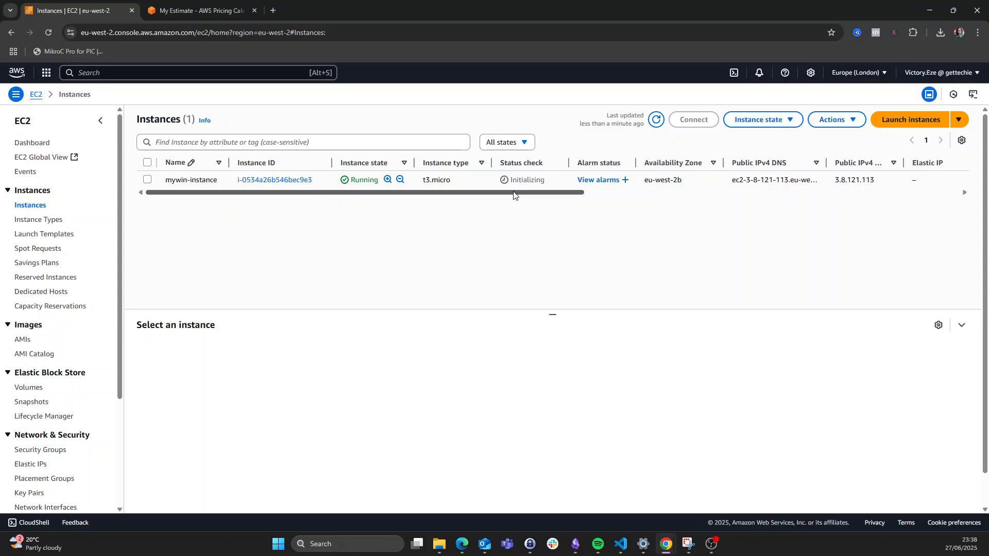
left_click_drag(514, 192, 590, 193)
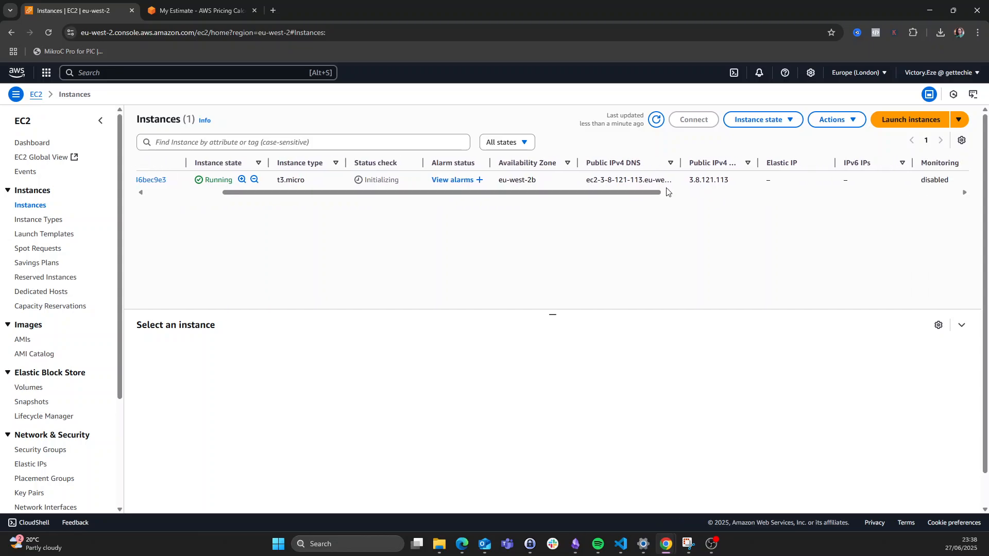
left_click_drag(687, 183, 732, 189)
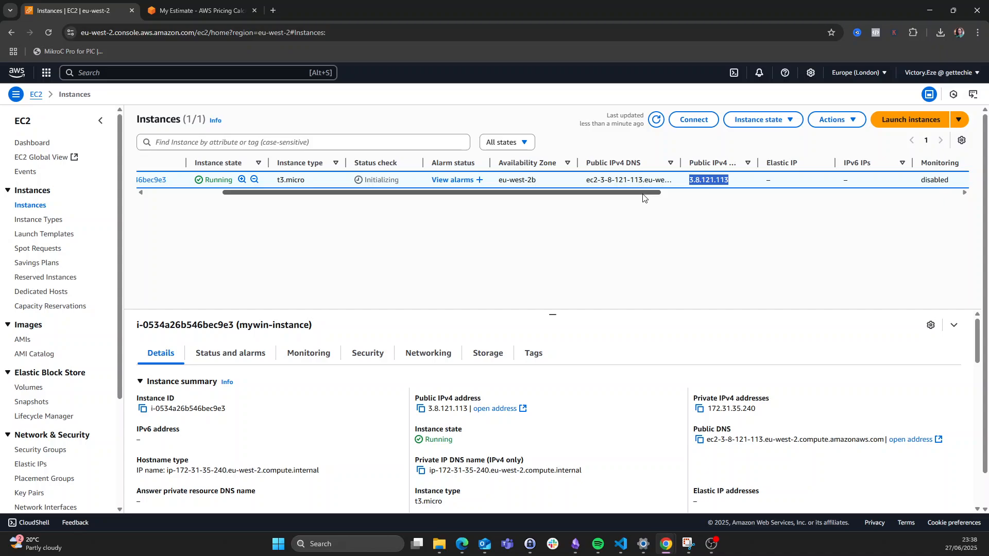
left_click_drag(634, 194, 515, 194)
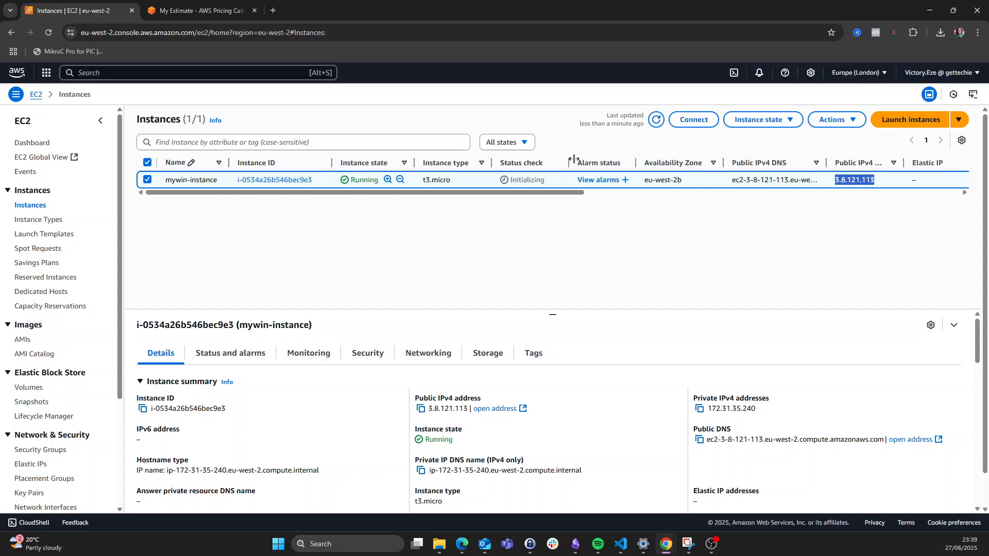
- Refresh until mywin-instance shows 3/3 checks passed, widening the Status check column
left_click(655, 121)
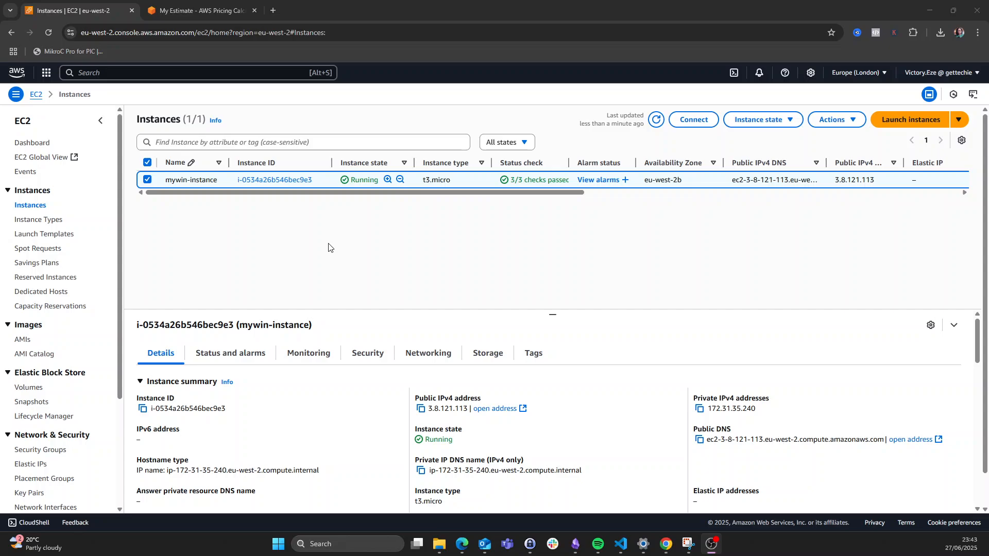
left_click(656, 120)
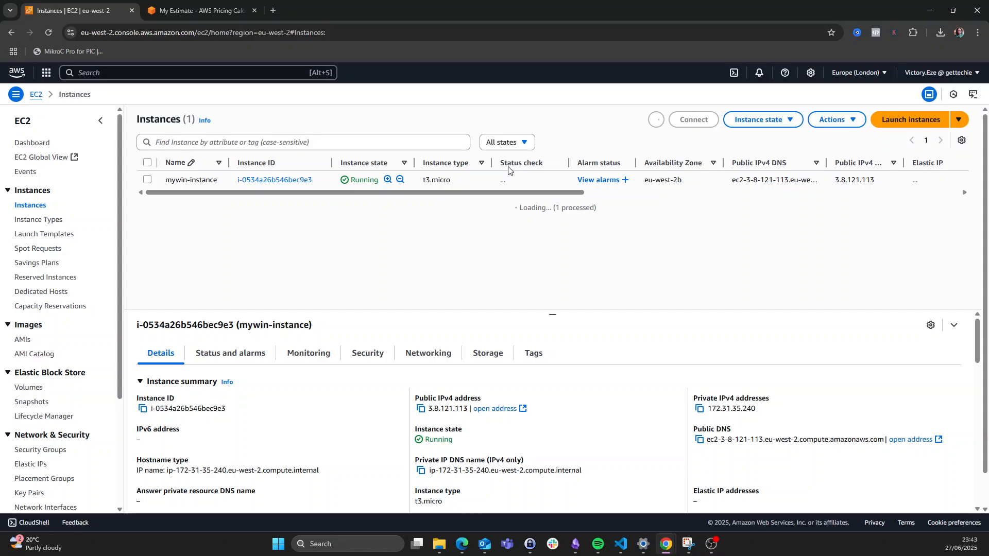
left_click_drag(499, 163, 544, 166)
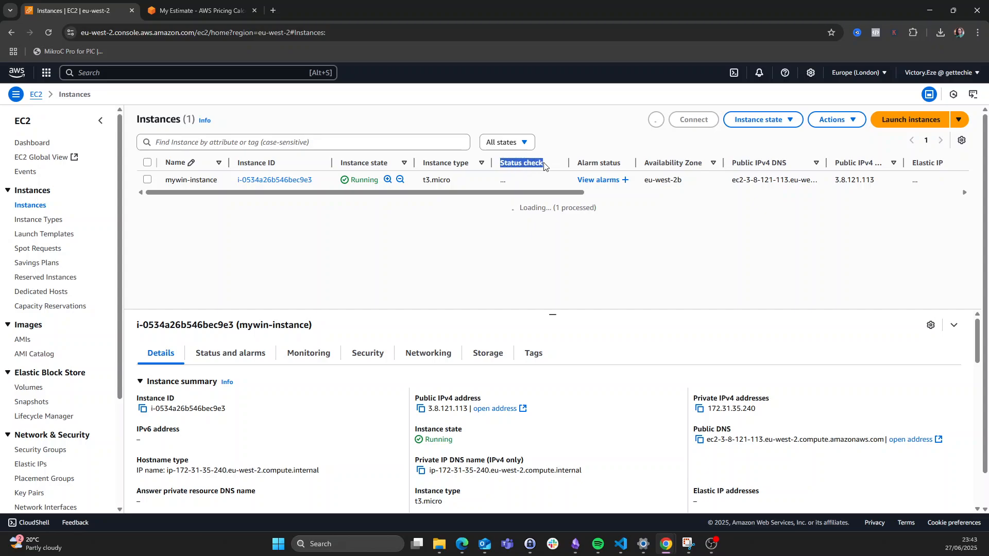
left_click(544, 198)
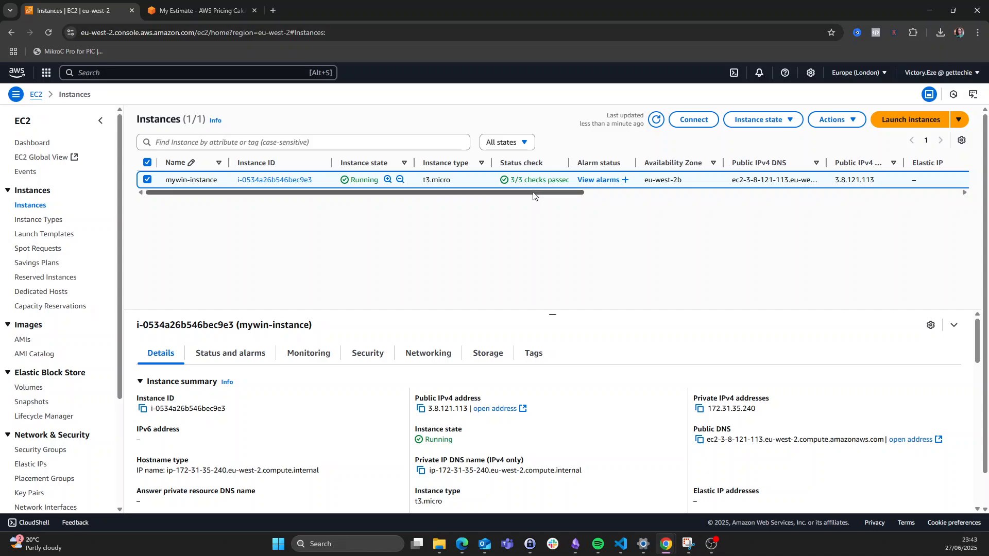
left_click_drag(530, 193, 560, 193)
left_click_drag(513, 165, 546, 165)
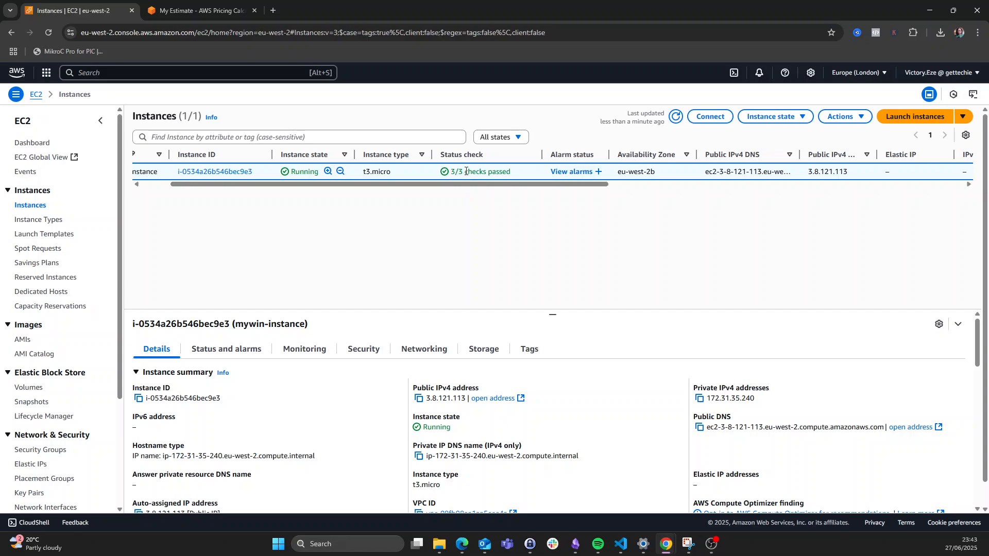
left_click_drag(469, 185, 421, 189)
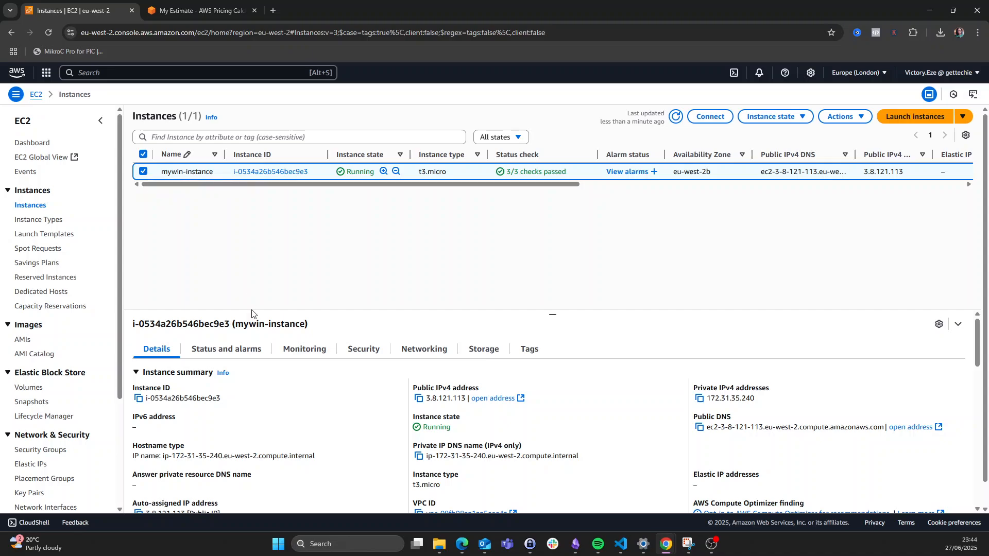
- From the instance's Security details, open sg-0836bed1f61f5d0ff (mywin-sg) and inspect its RDP port 3389 rule
left_click(364, 349)
scroll(368, 355, "down", 2)
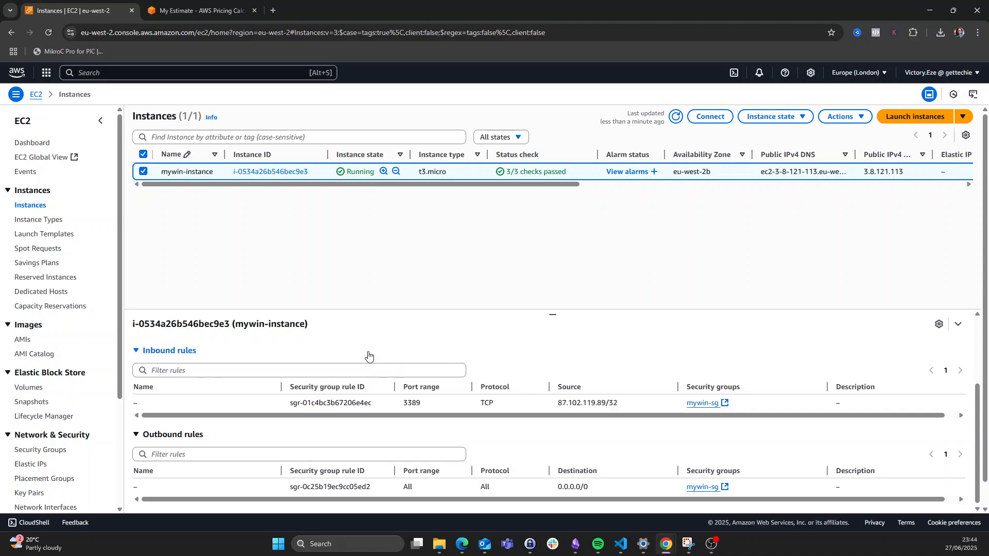
scroll(535, 310, "down", 1)
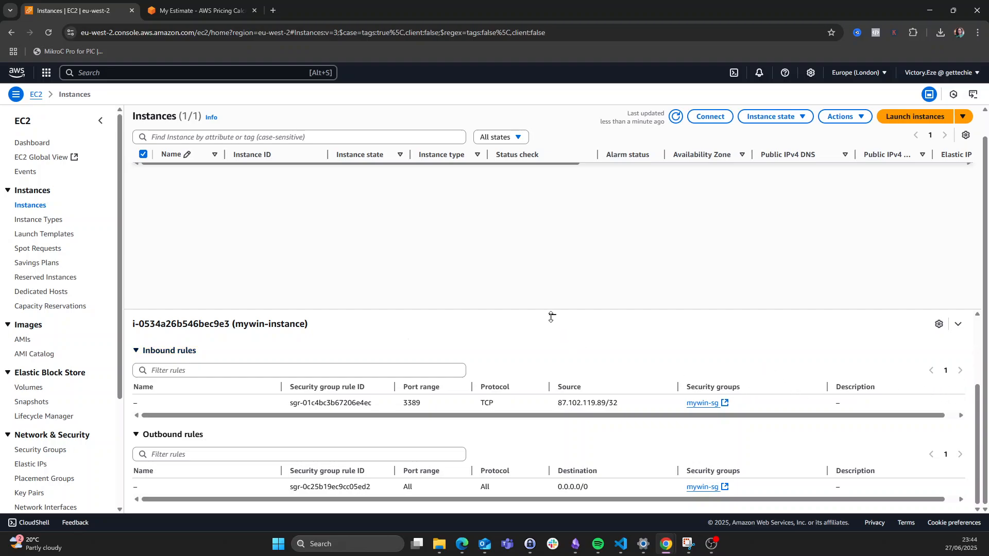
left_click_drag(553, 309, 553, 236)
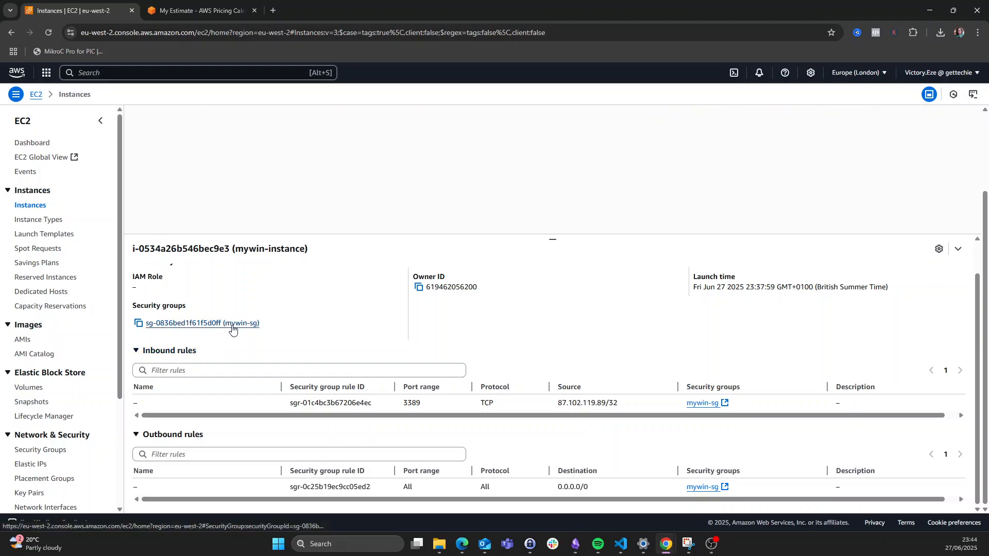
left_click(213, 325)
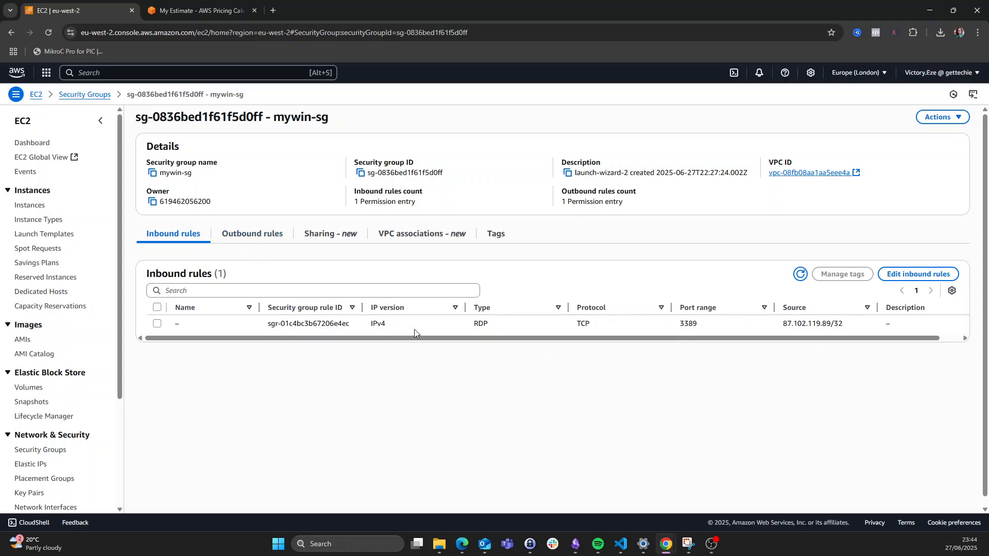
double_click(684, 323)
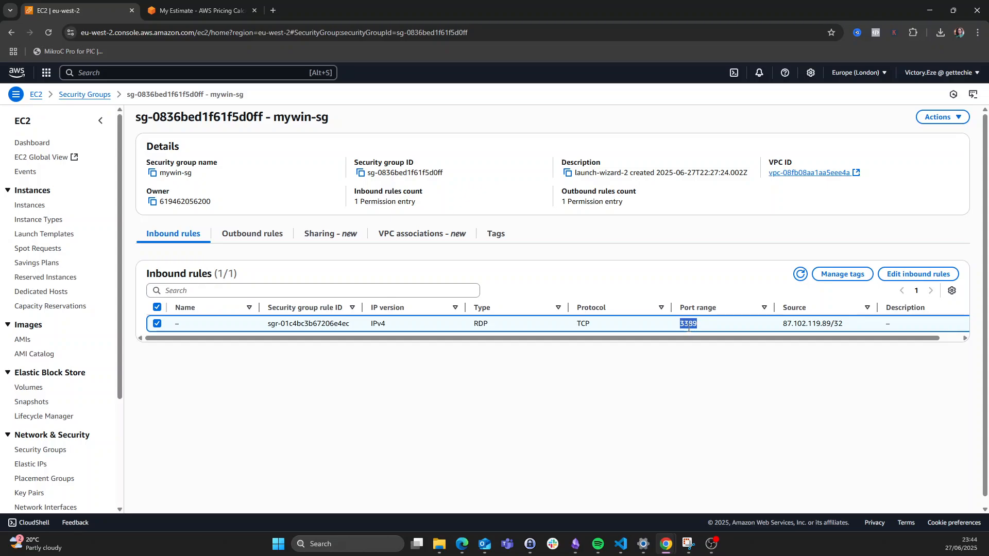
left_click(708, 377)
- Add a trial RDP rule from 0.0.0.0/0, then delete it, leaving only the /32 RDP rule
left_click(916, 274)
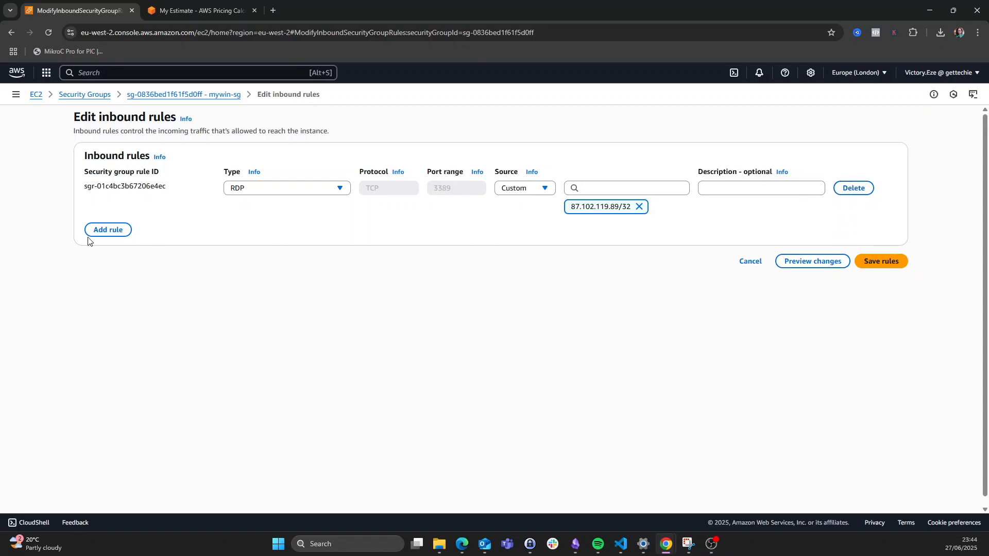
left_click(106, 230)
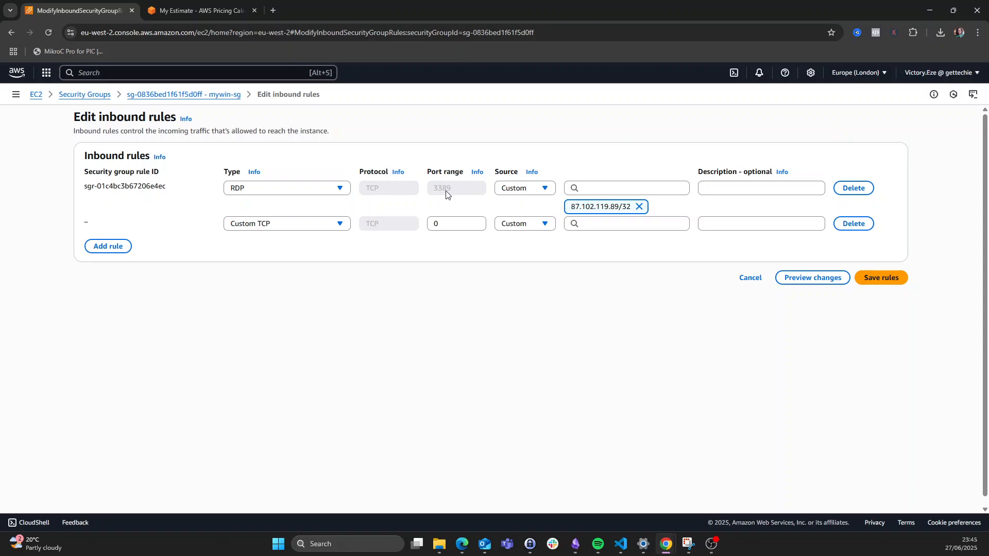
left_click(339, 225)
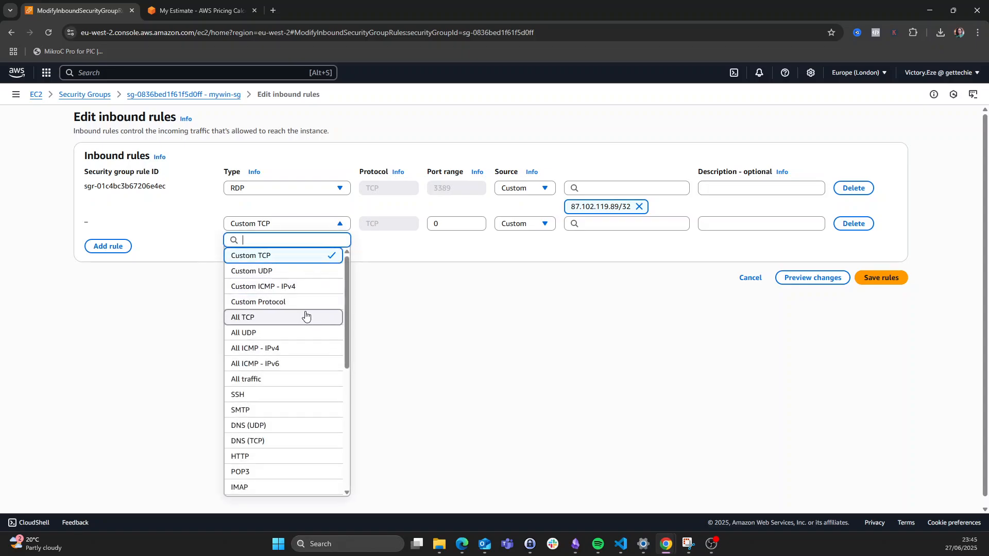
scroll(295, 403, "down", 1)
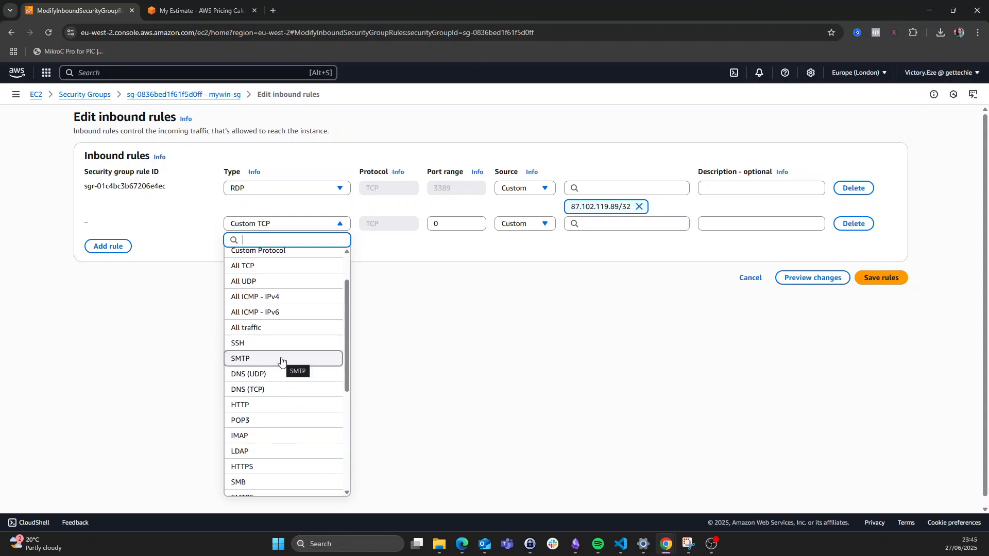
scroll(278, 396, "down", 4)
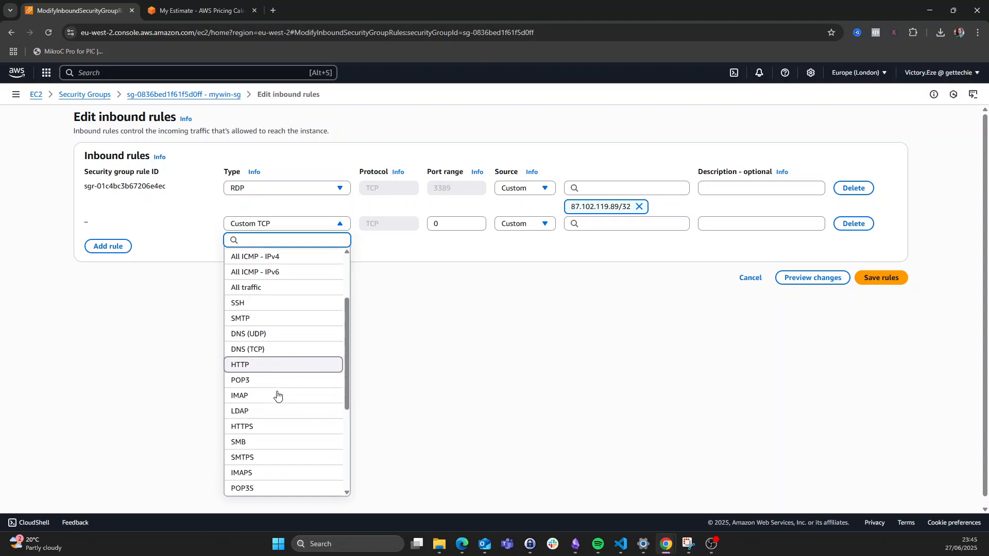
scroll(278, 409, "up", 3)
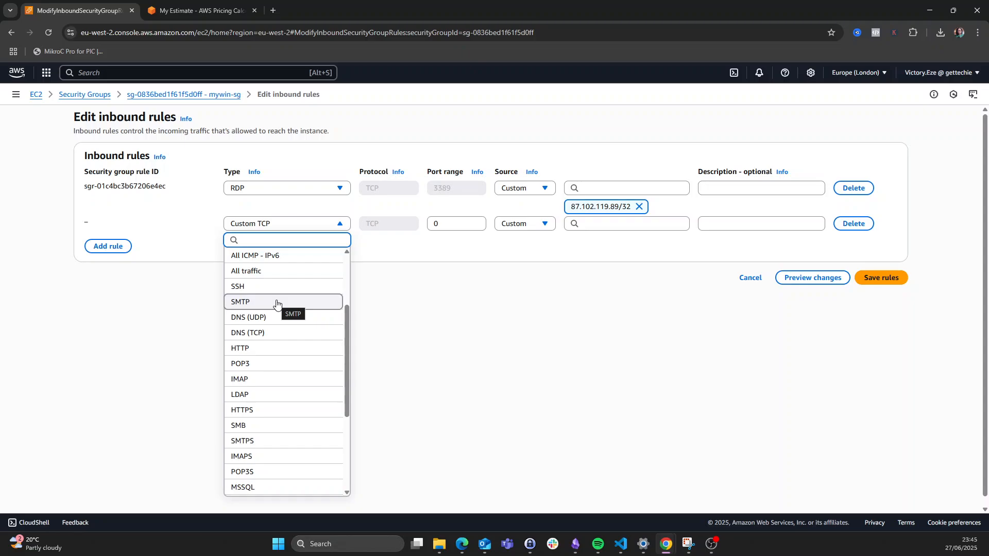
scroll(281, 352, "down", 3)
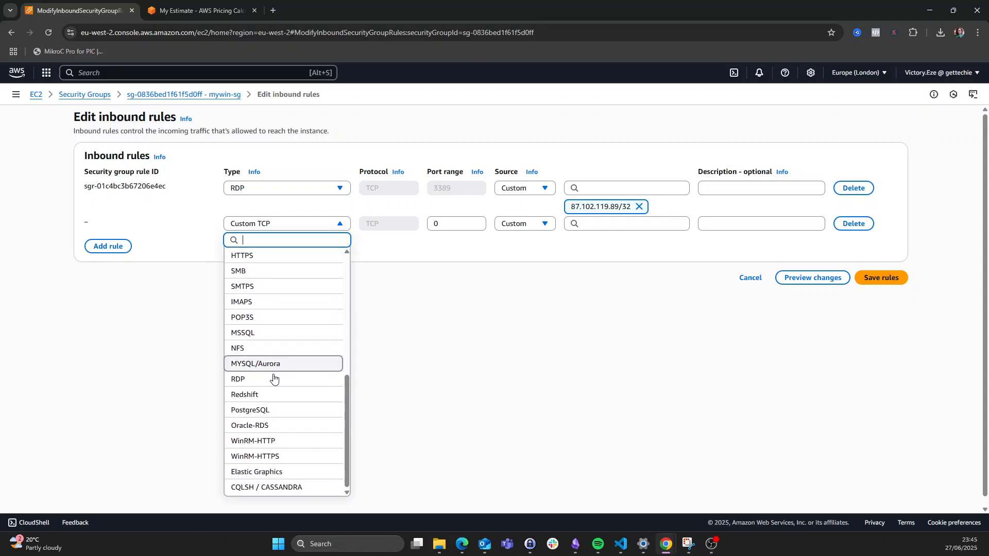
left_click(273, 381)
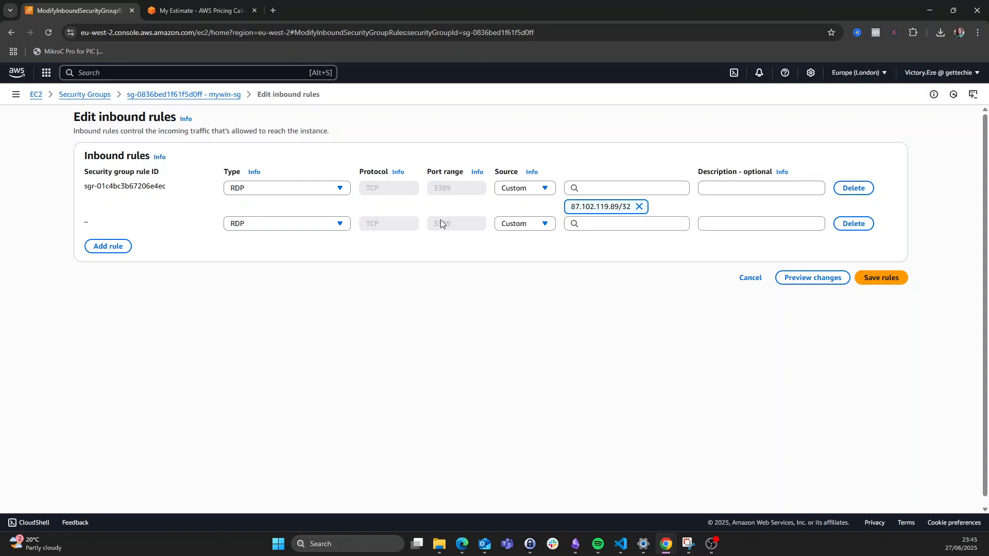
left_click(624, 224)
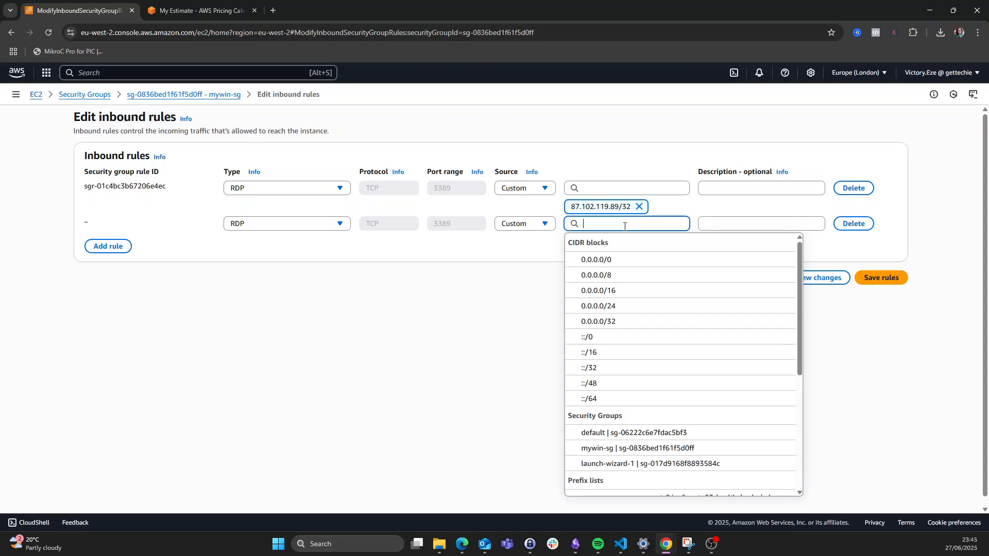
left_click(589, 260)
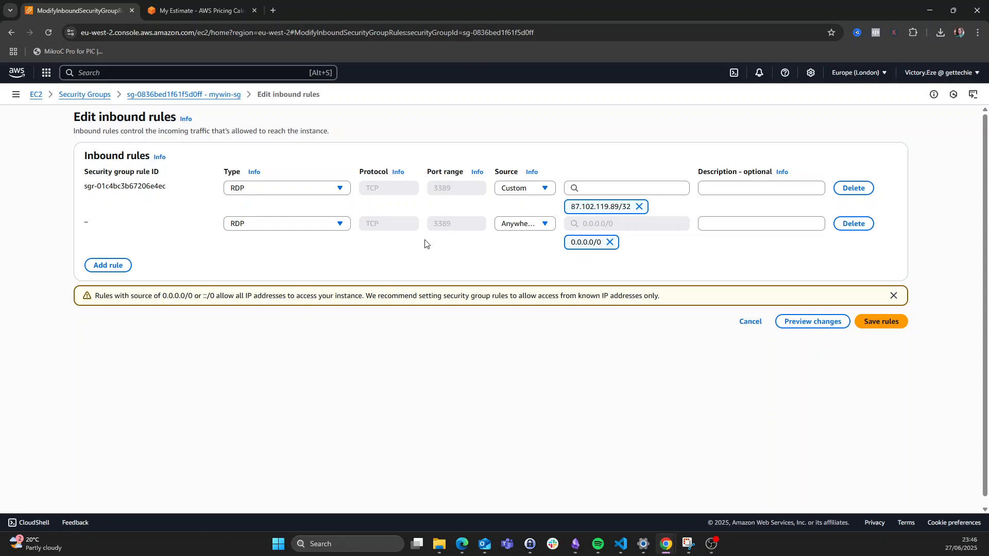
left_click(609, 243)
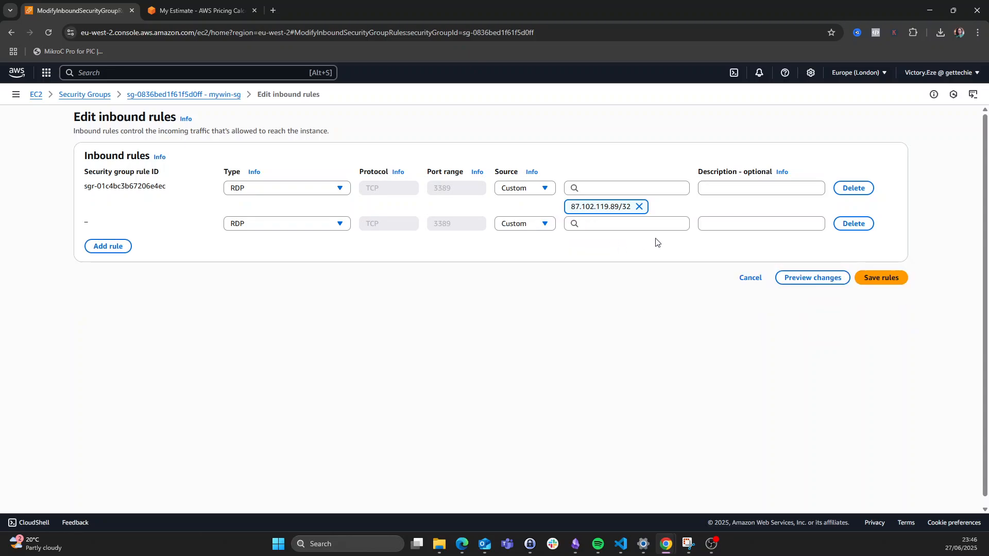
left_click(851, 225)
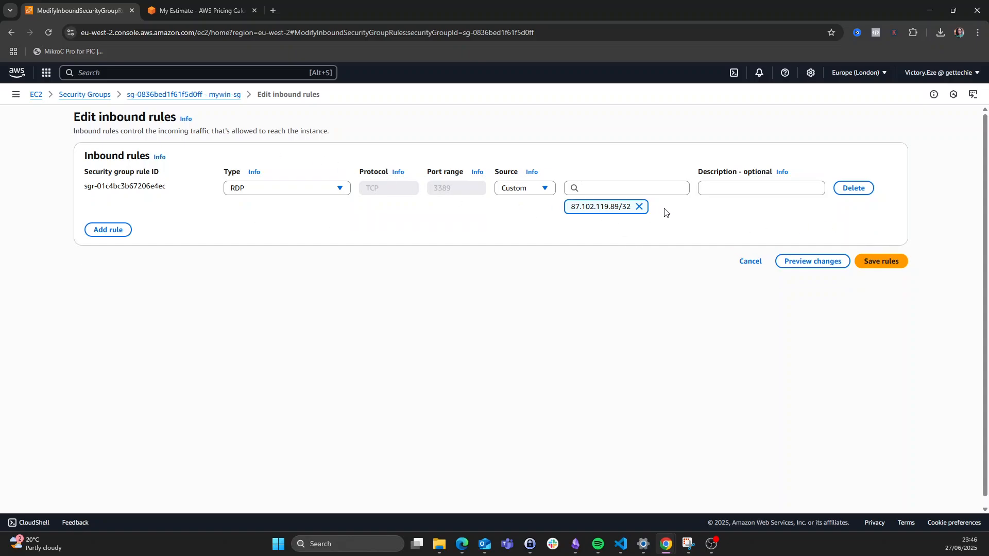
- Discard the inbound rule edits, return to Instances and reselect mywin-instance to show its details
left_click(754, 265)
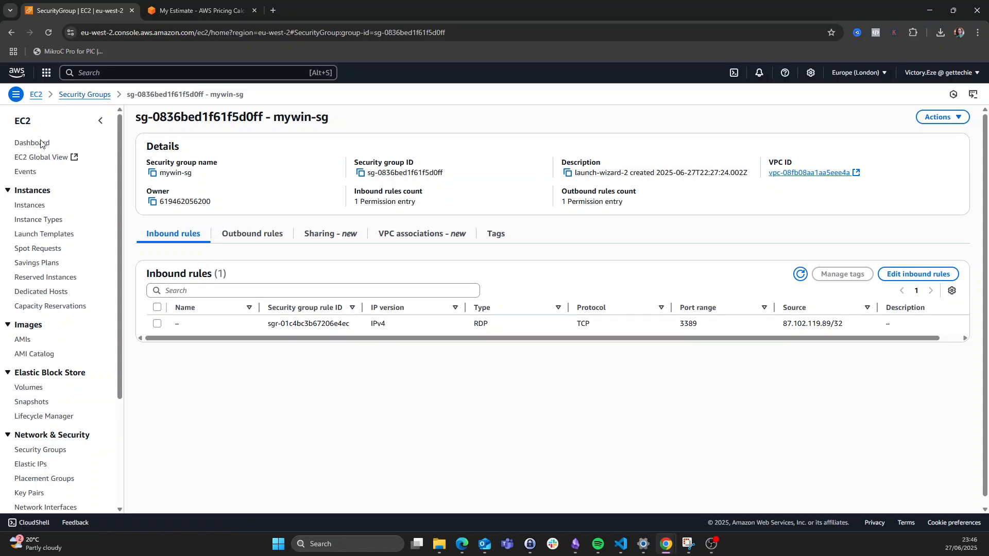
left_click(33, 206)
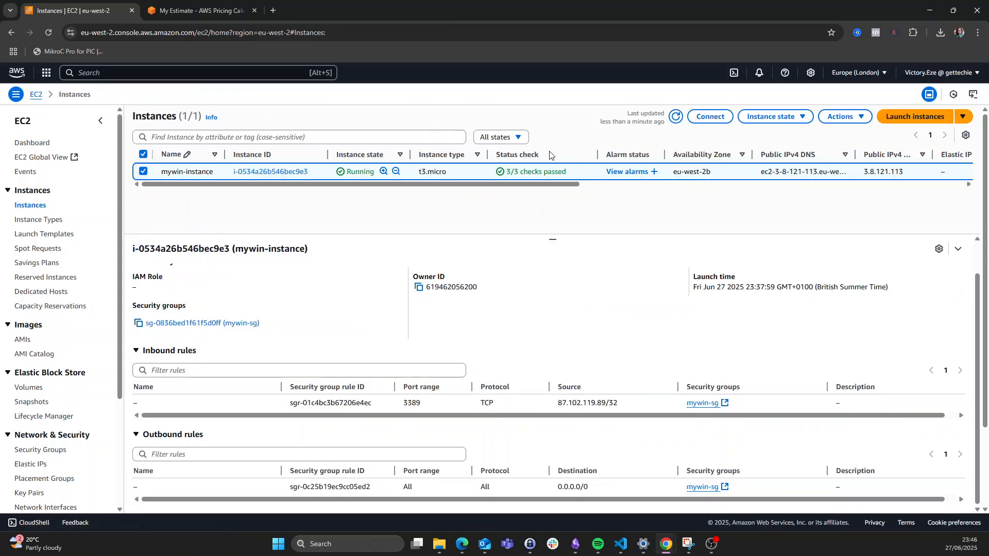
left_click(143, 172)
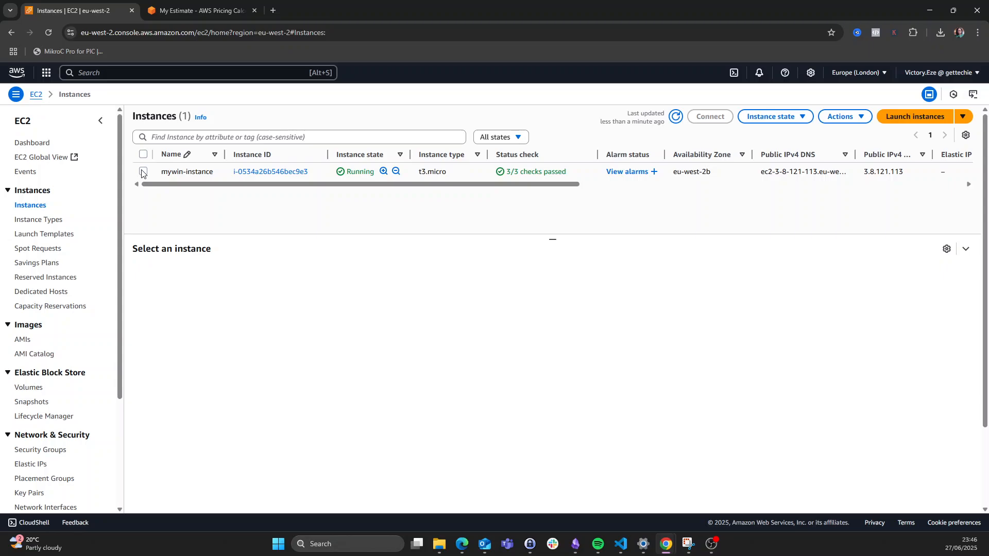
left_click(143, 172)
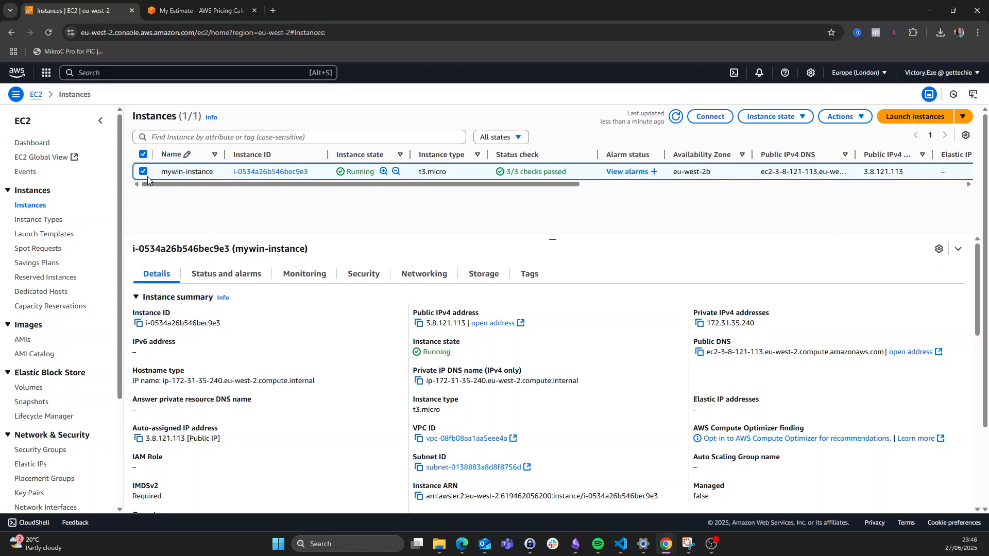
- Open Security > Get Windows password for mywin-instance and upload the mywin-kp.pem private key file
left_click(857, 119)
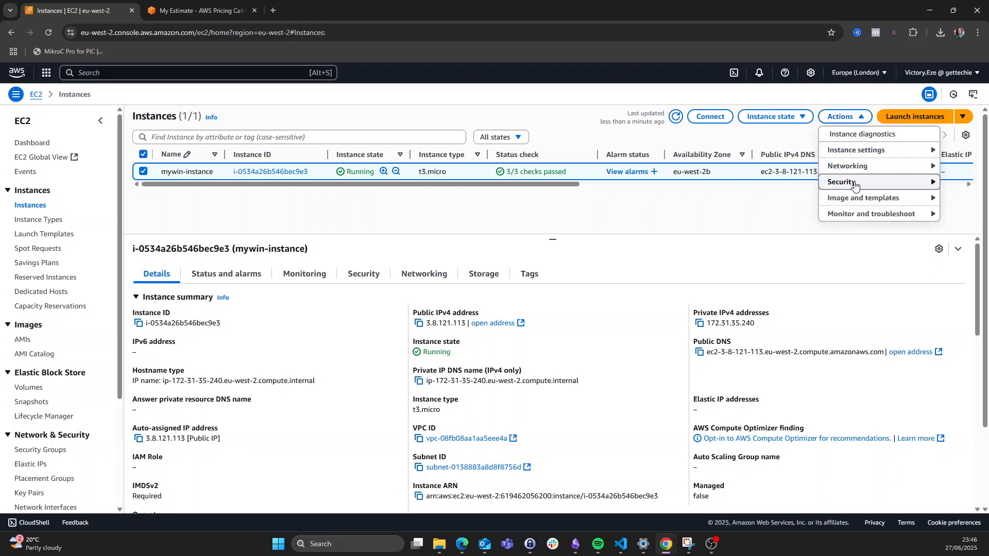
mouse_move(855, 186)
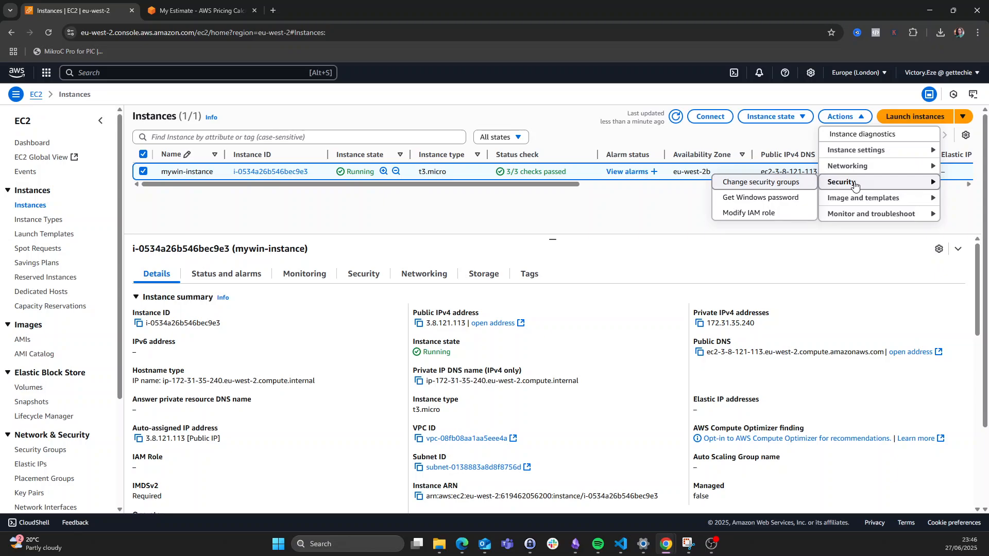
left_click(782, 200)
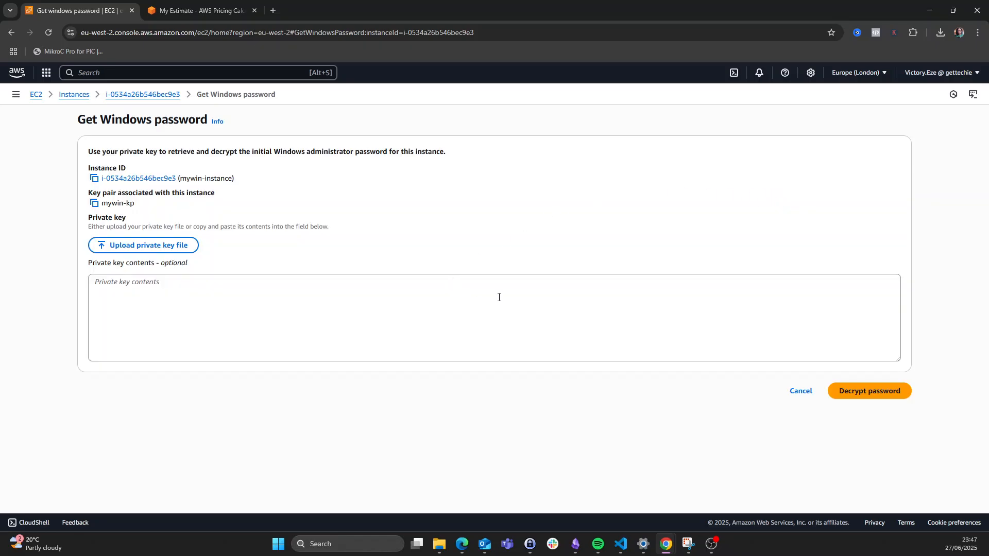
left_click(139, 251)
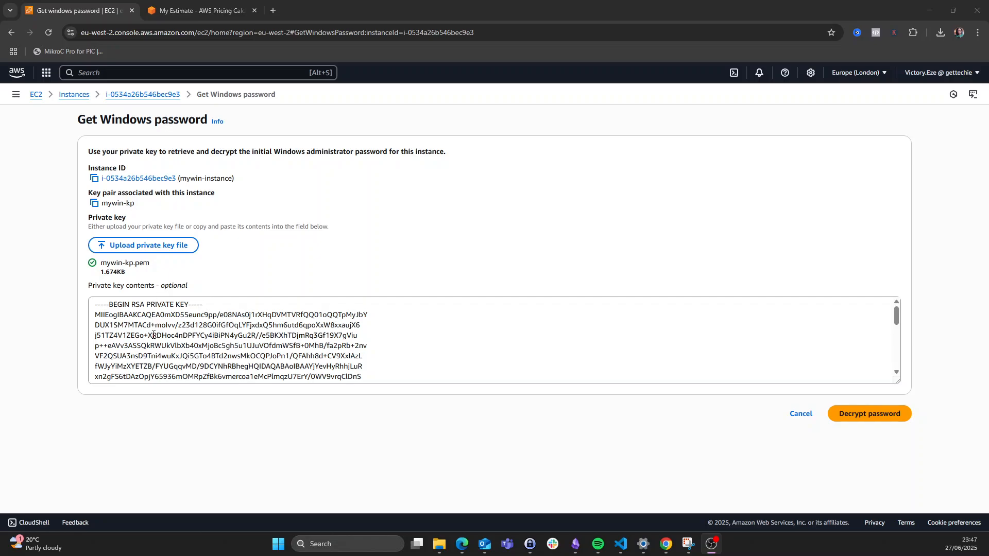
scroll(154, 335, "down", 3)
scroll(157, 335, "up", 3)
scroll(179, 338, "down", 5)
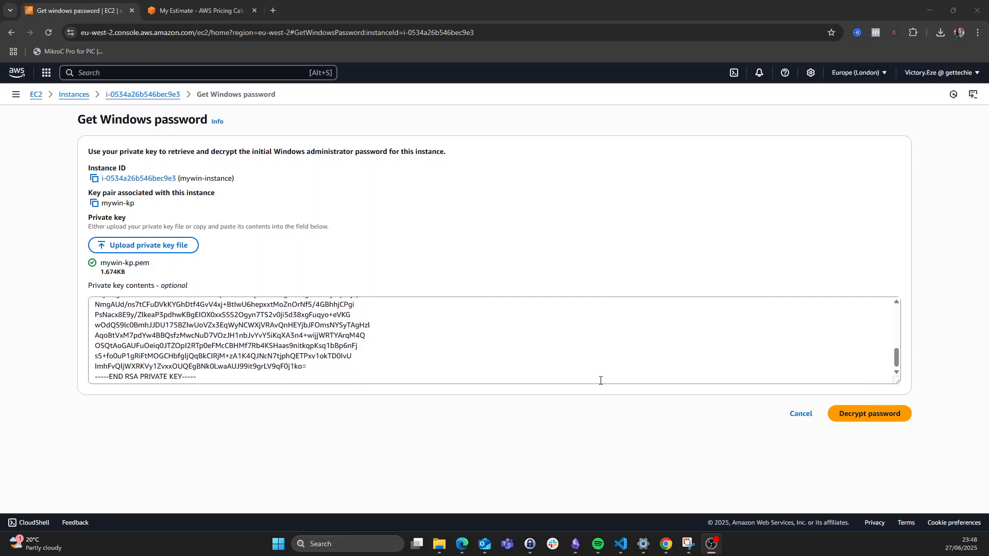
- Decrypt mywin-instance's Windows Administrator password and copy it to the clipboard
left_click(858, 419)
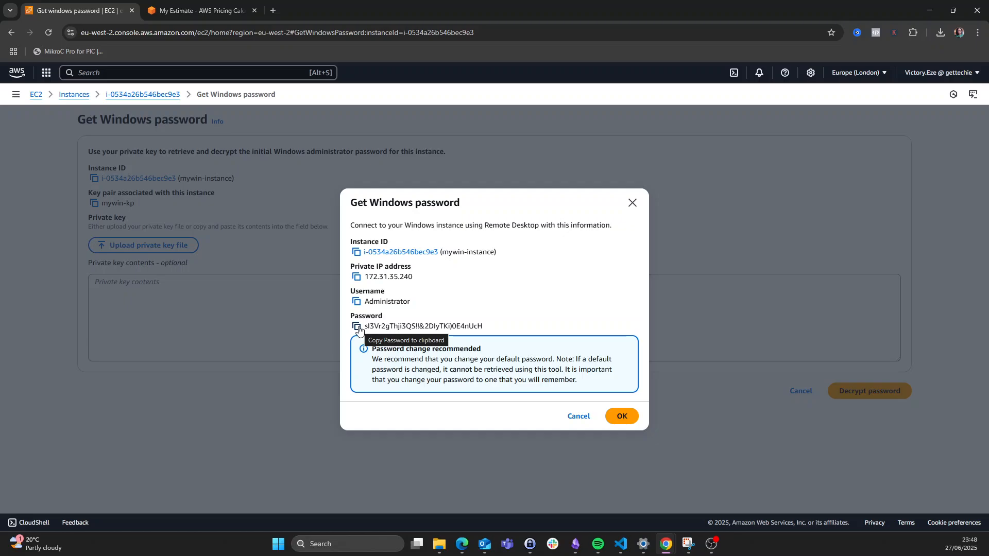
left_click(358, 328)
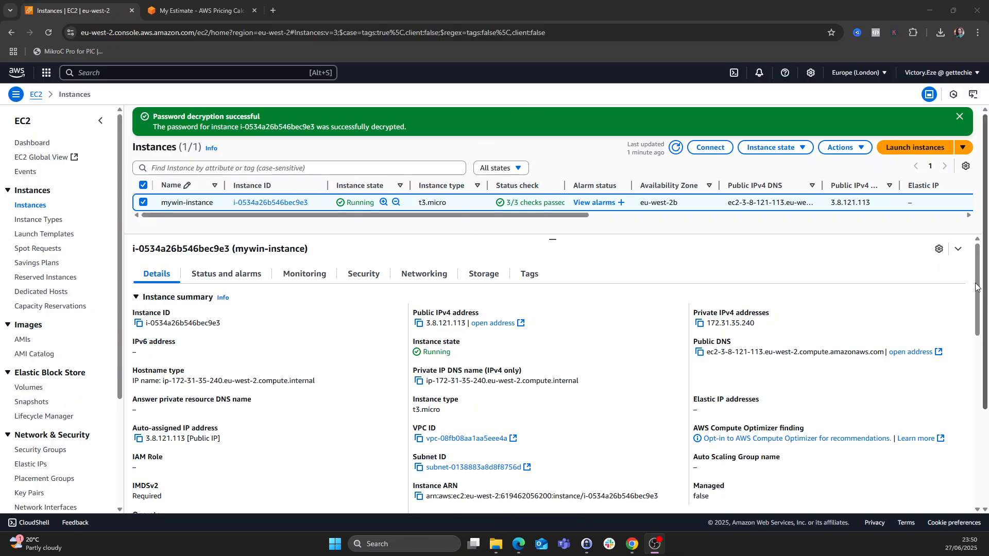
- Download mywin-instance.rdp from the Connect page's RDP client tab and open it from Chrome's downloads
left_click(711, 147)
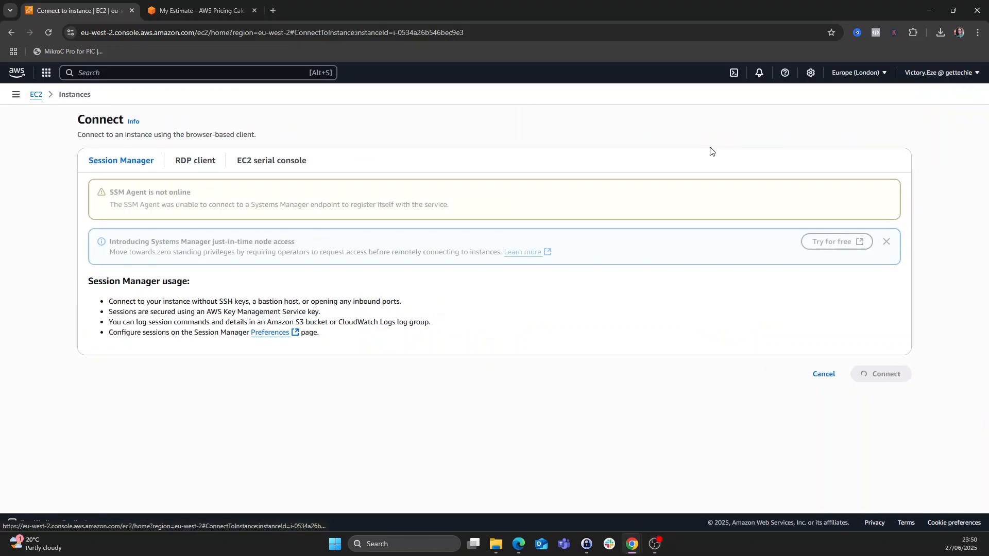
left_click(187, 164)
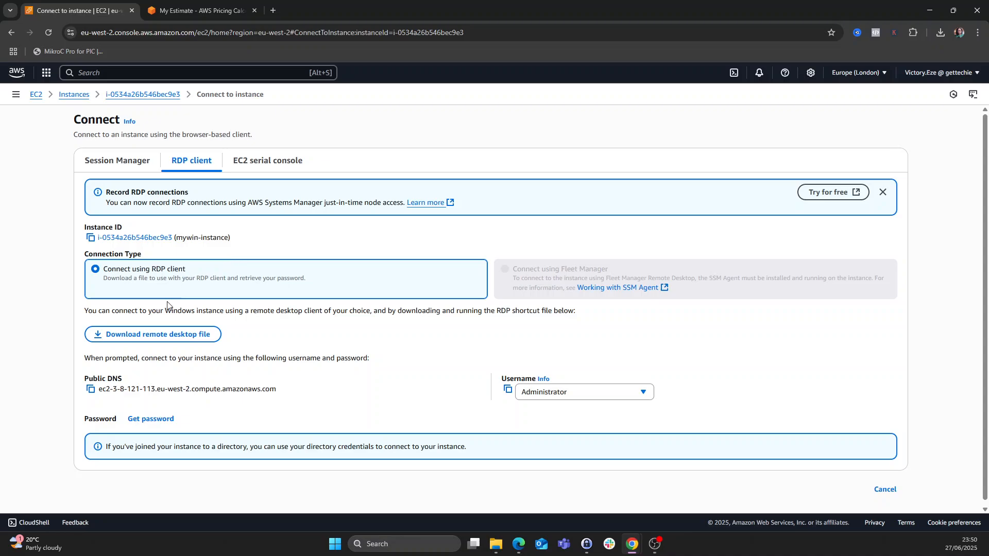
left_click(156, 339)
left_click(940, 33)
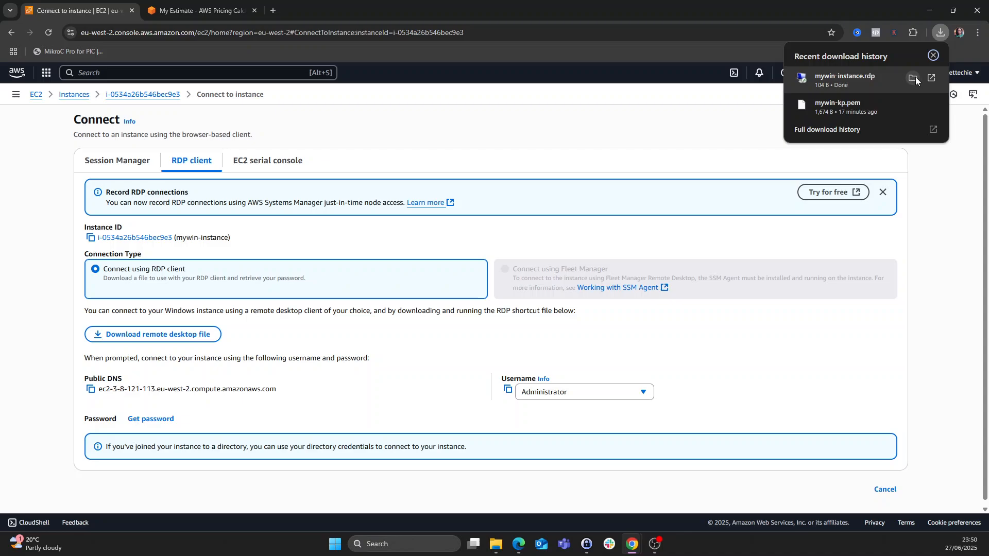
left_click(837, 78)
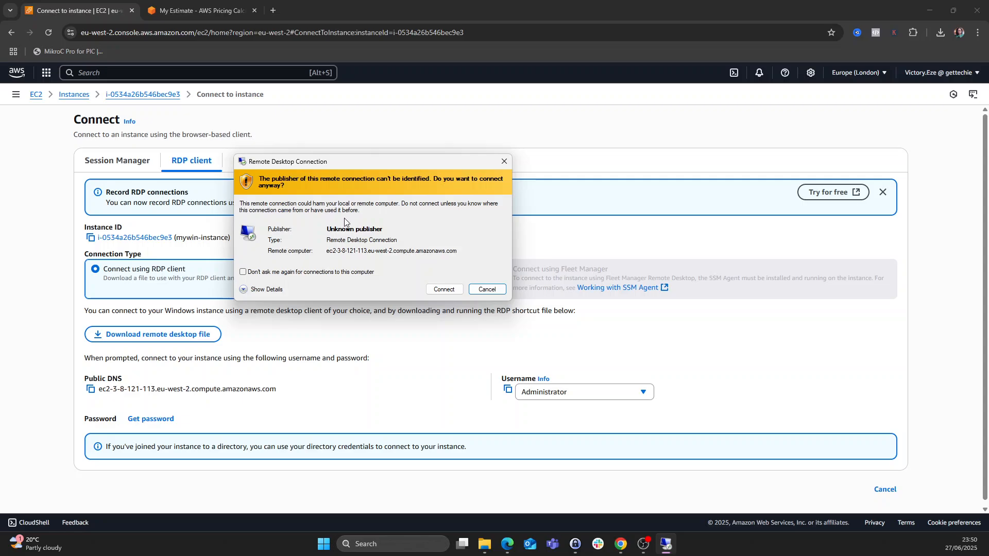
- Confirm the Remote Desktop Connection warning to connect to mywin-instance
left_click(441, 289)
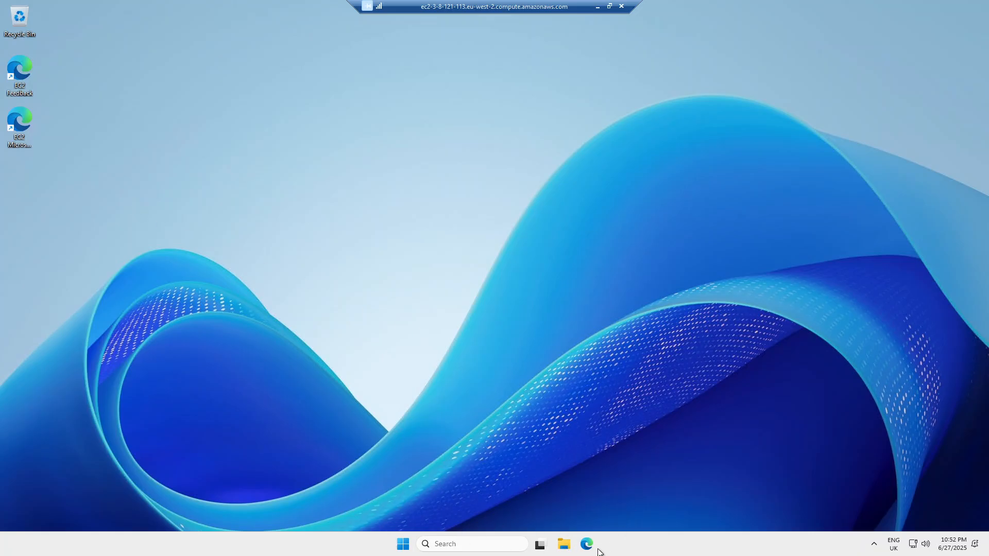
- Launch File Explorer from the remote Start menu and view This PC with its Windows (C:) drive
left_click(396, 545)
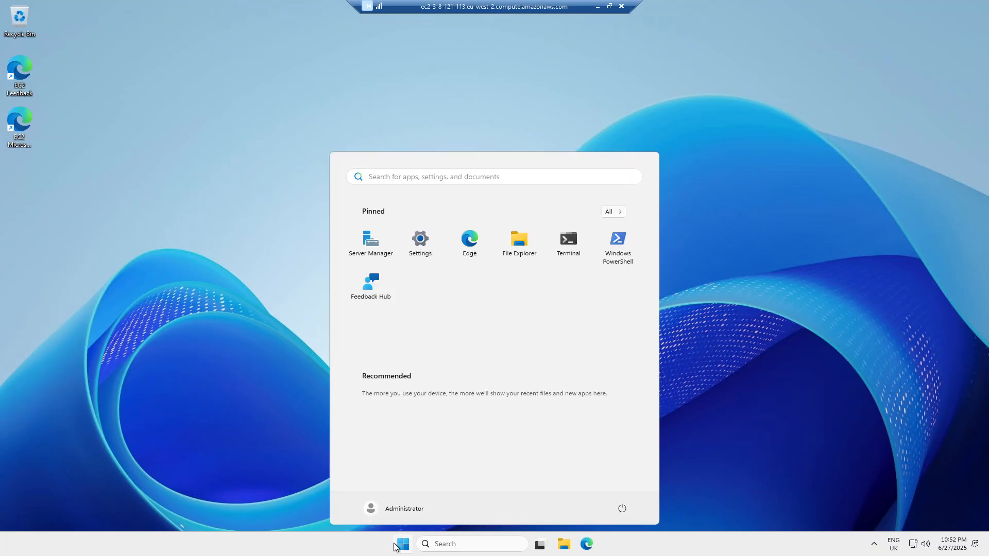
left_click(518, 247)
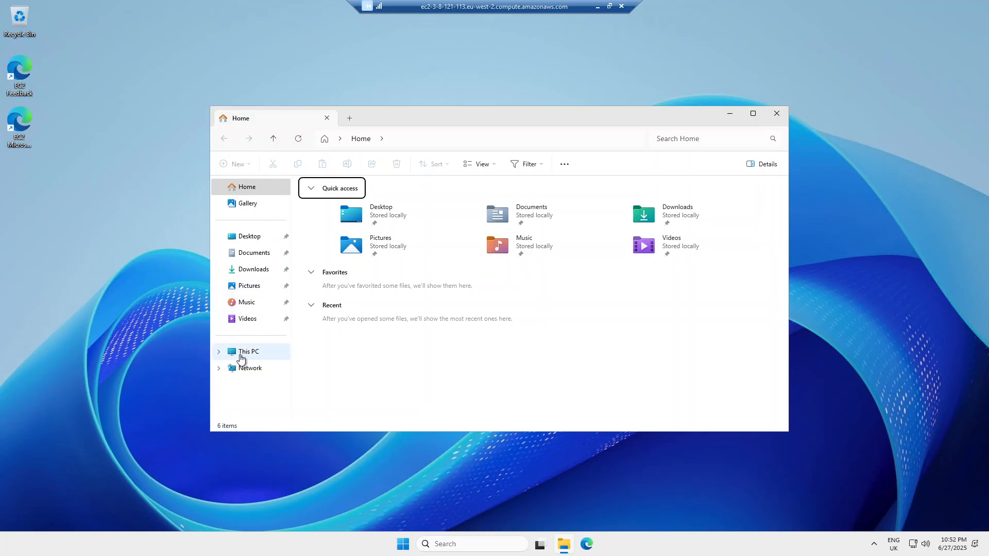
left_click(240, 353)
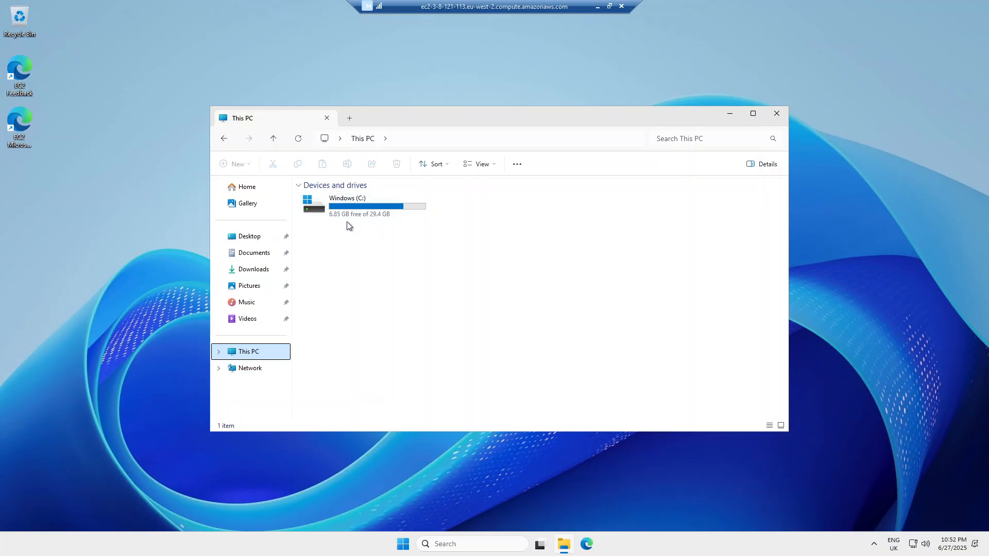
mouse_move(348, 217)
- Open the EC2 Feedback shortcut in Edge and complete first-run setup without signing in or importing Google data
left_click(17, 63)
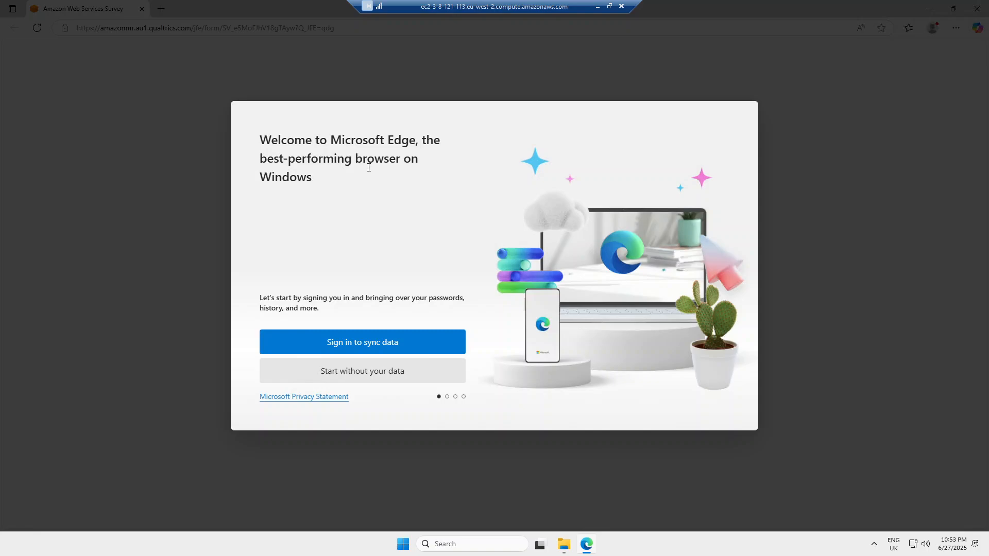
left_click(355, 378)
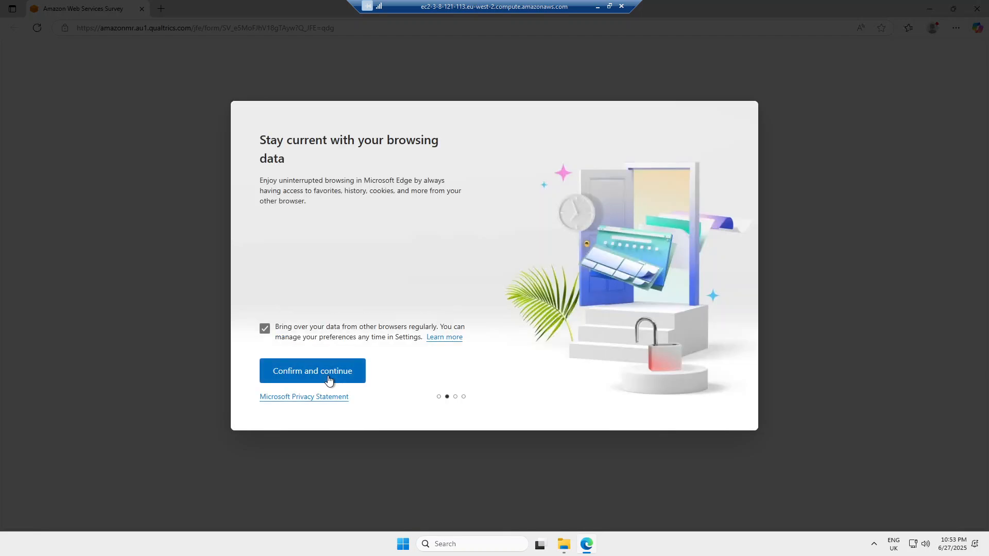
left_click(311, 376)
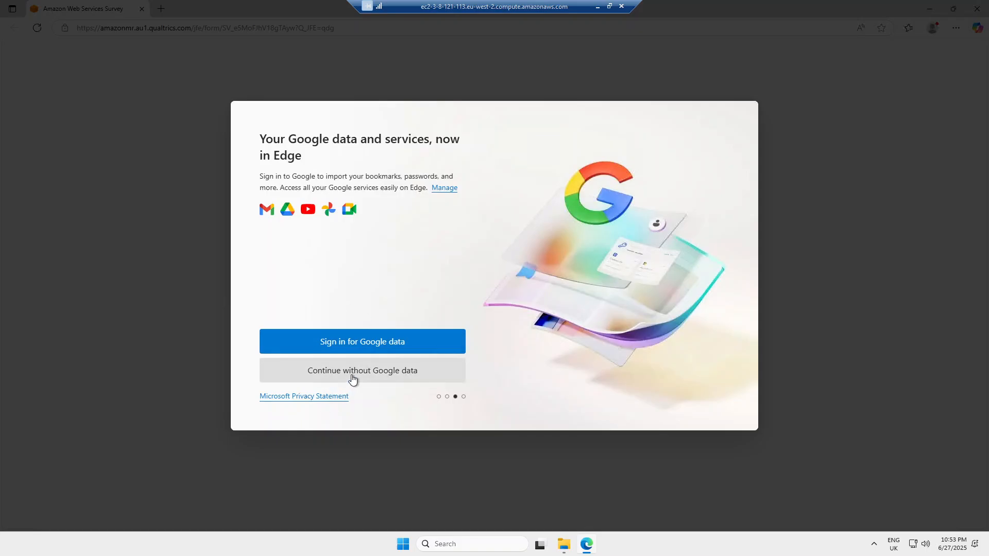
left_click(353, 379)
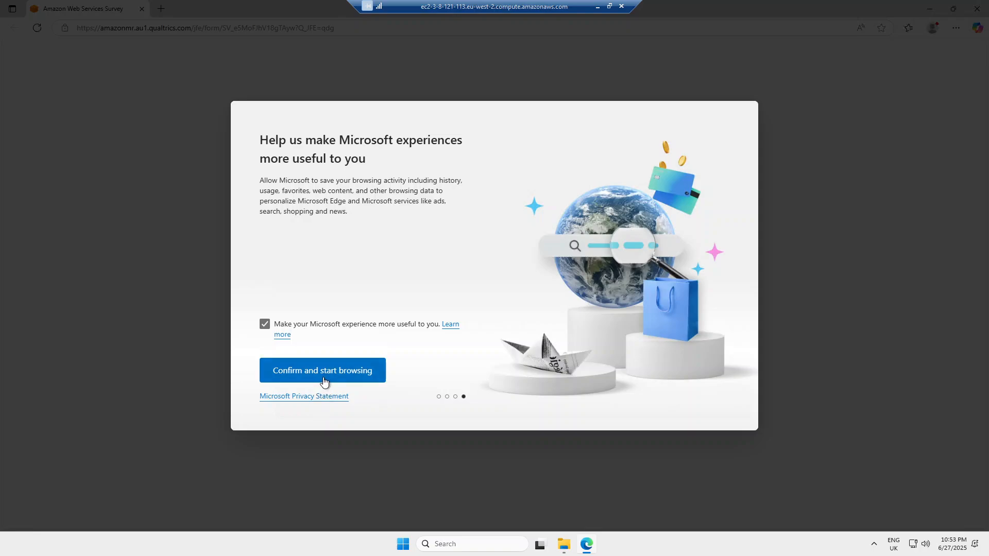
left_click(324, 379)
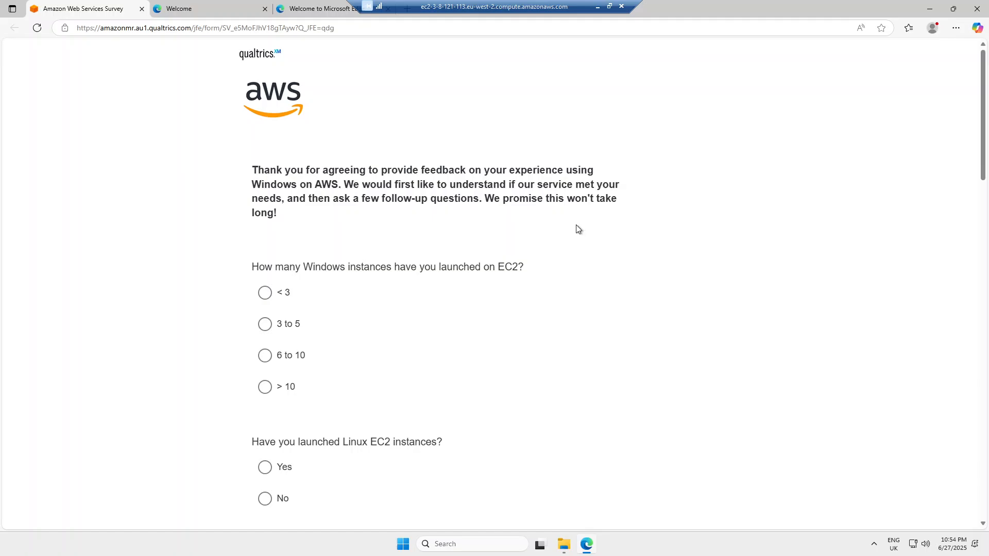
- Scroll through the AWS survey questions on Windows and Linux EC2 instances
scroll(432, 234, "down", 3)
scroll(431, 235, "down", 3)
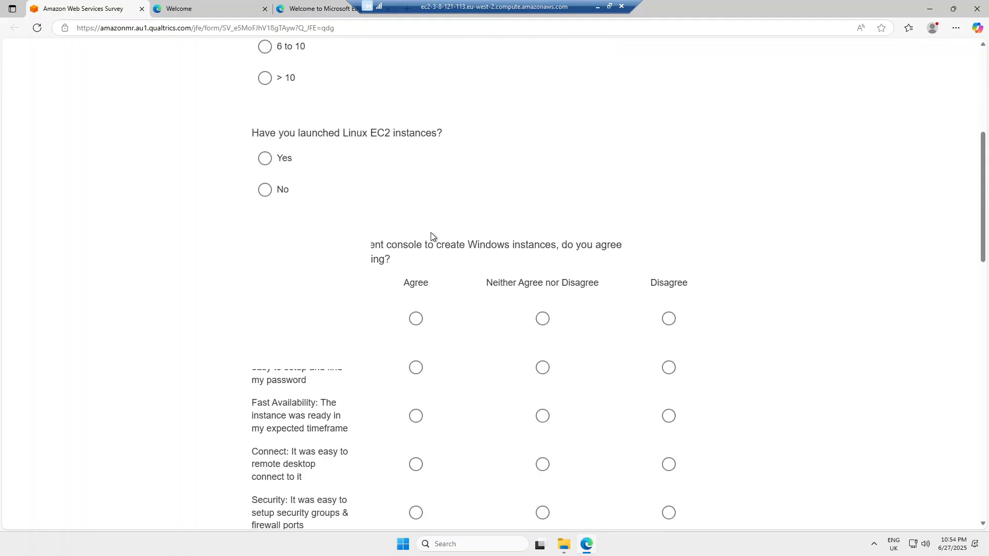
scroll(432, 234, "up", 6)
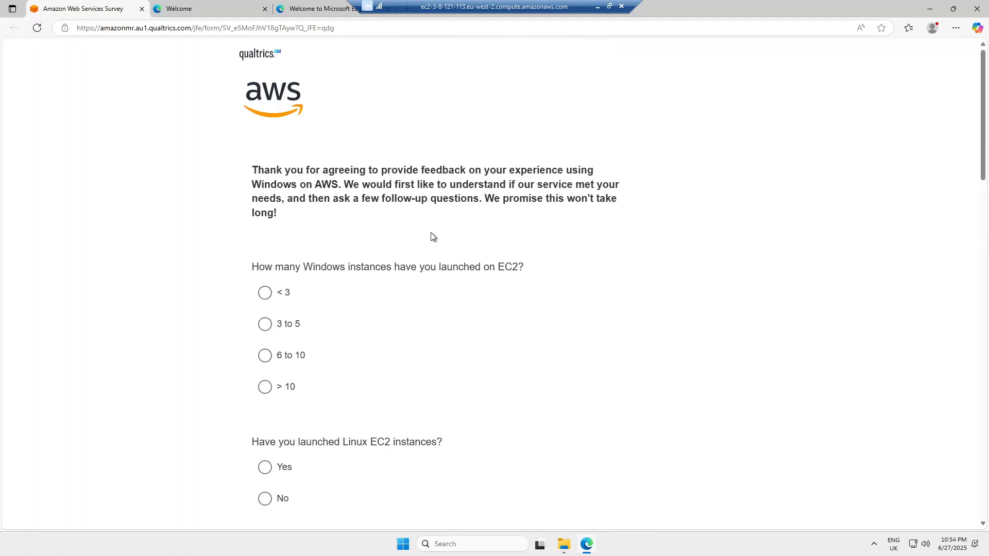
scroll(430, 235, "down", 8)
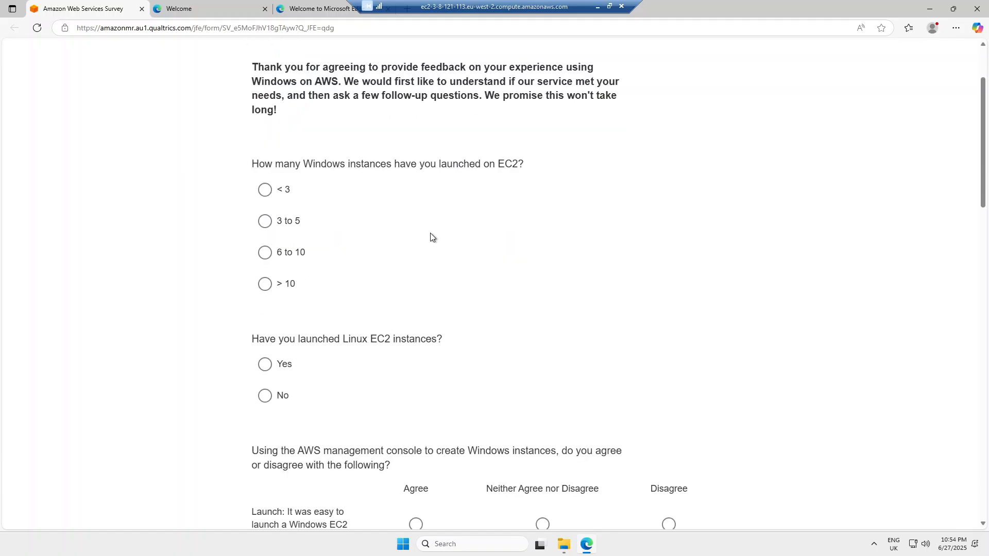
- Load google.com in the Welcome tab, accept all cookies and dismiss the search box's trending suggestions
left_click(202, 10)
left_click(205, 27)
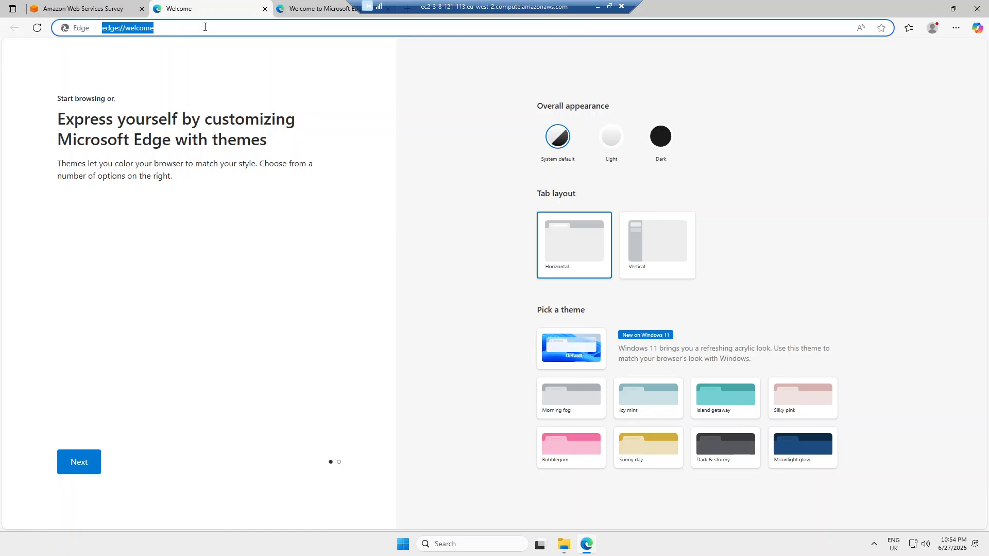
type("goo")
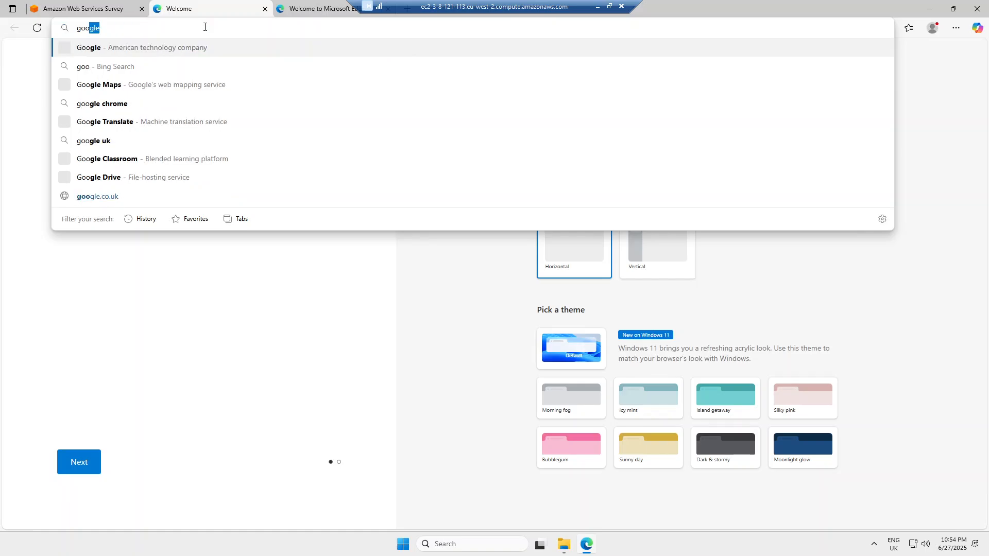
type("gle.com")
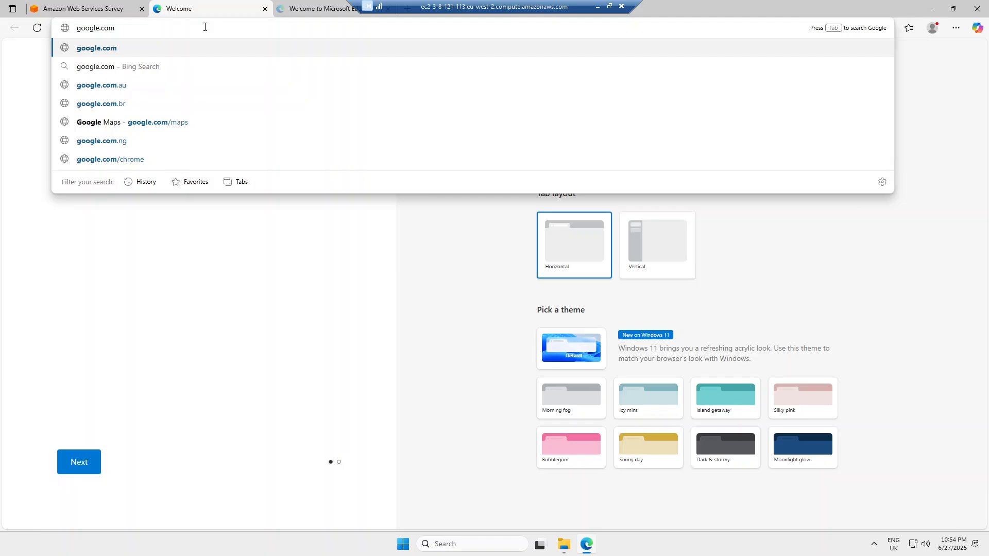
key("Return")
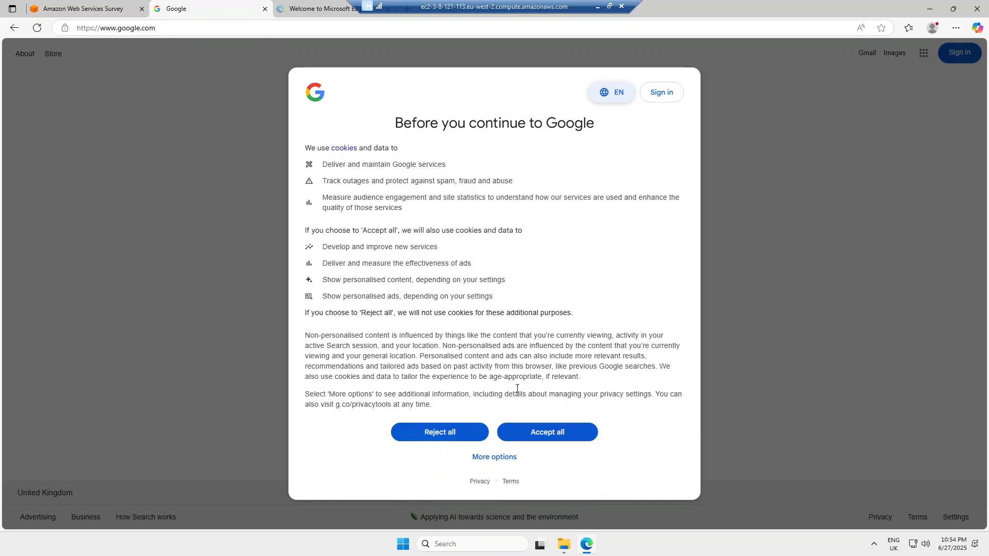
left_click(548, 433)
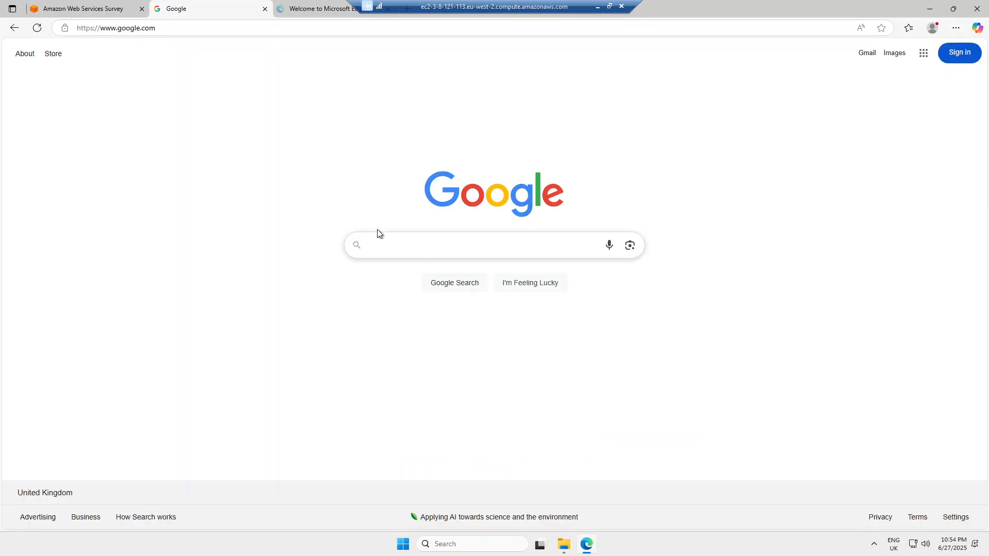
left_click(397, 249)
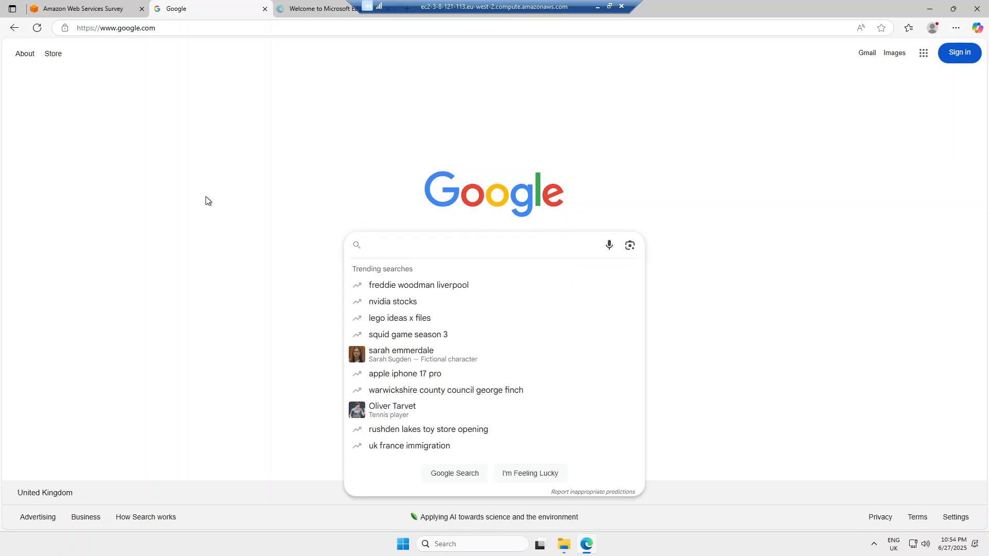
left_click(190, 196)
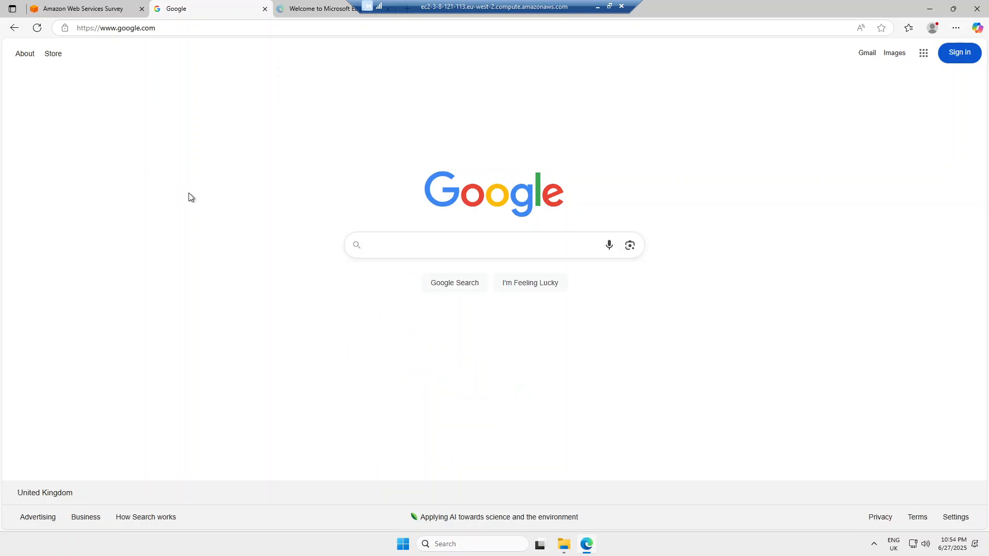
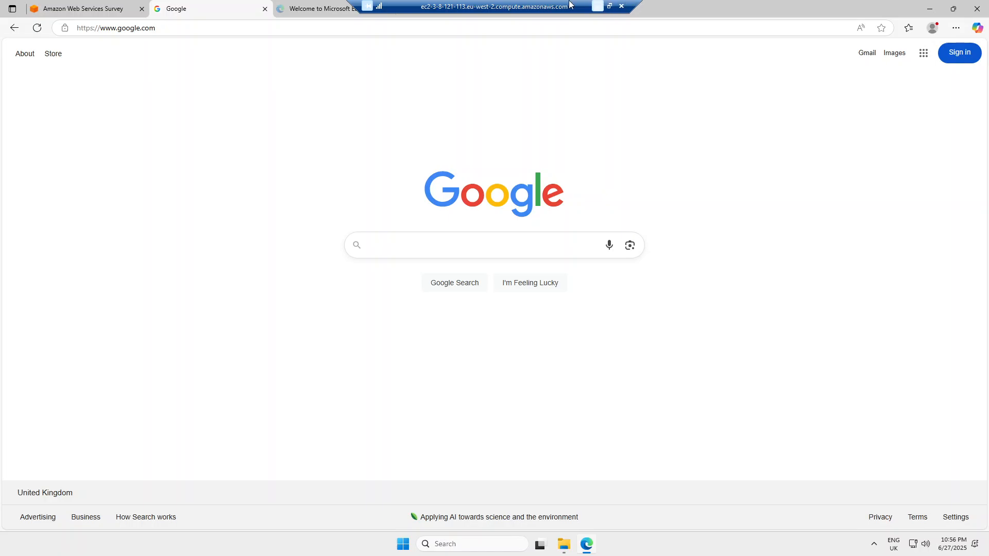
- Disconnect the Remote Desktop session and return to the EC2 Instances list showing mywin-instance
left_click(621, 8)
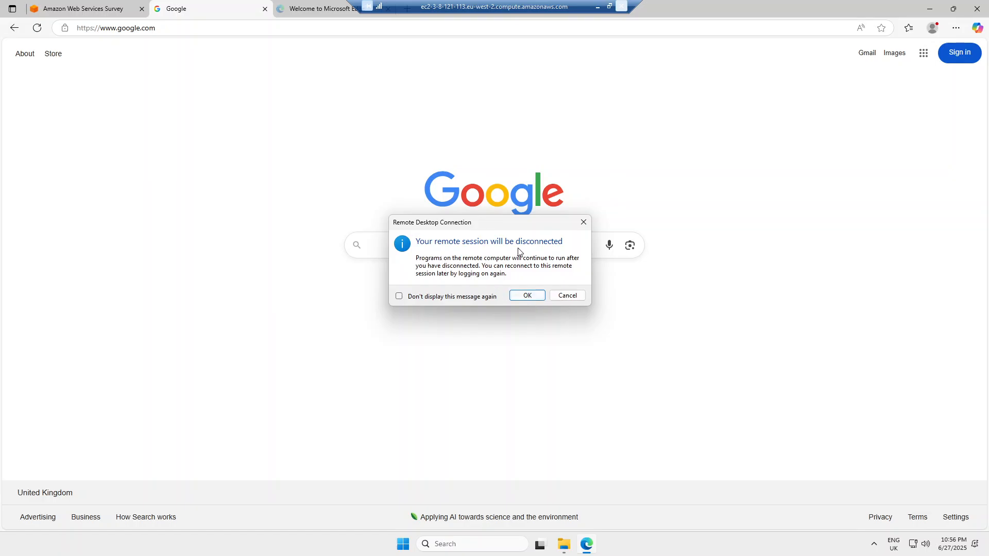
left_click(527, 296)
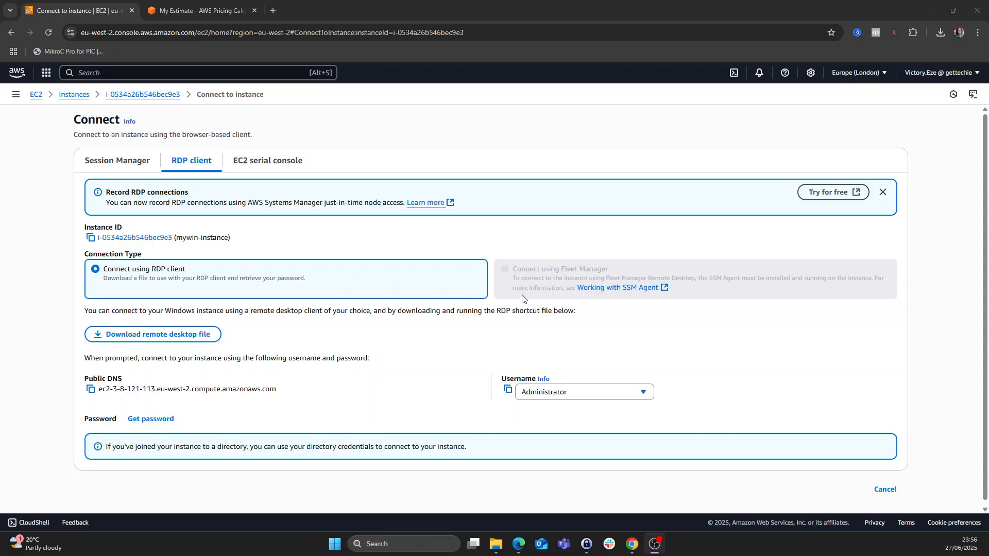
left_click(74, 96)
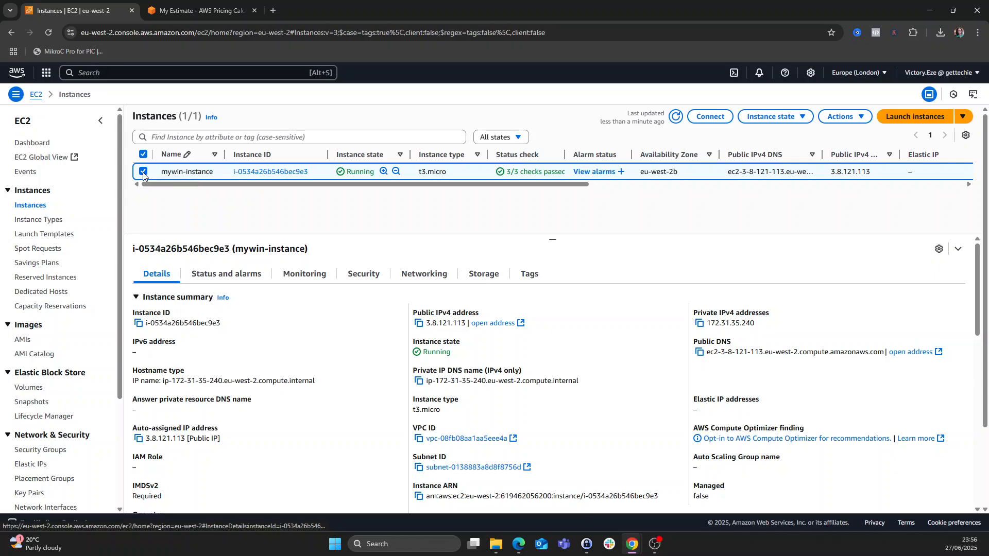
- Terminate (delete) mywin-instance from Instance state and refresh the instances list
left_click(802, 120)
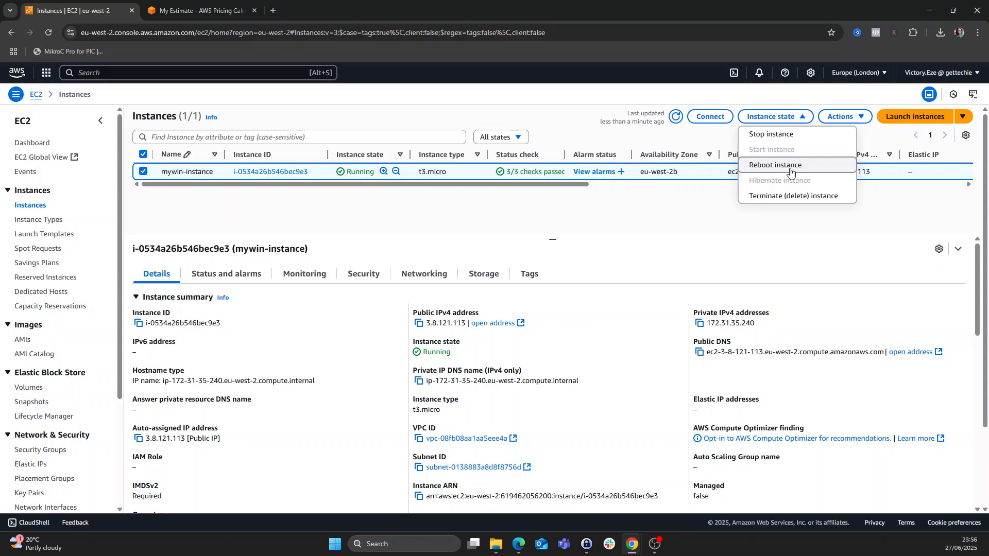
left_click(781, 198)
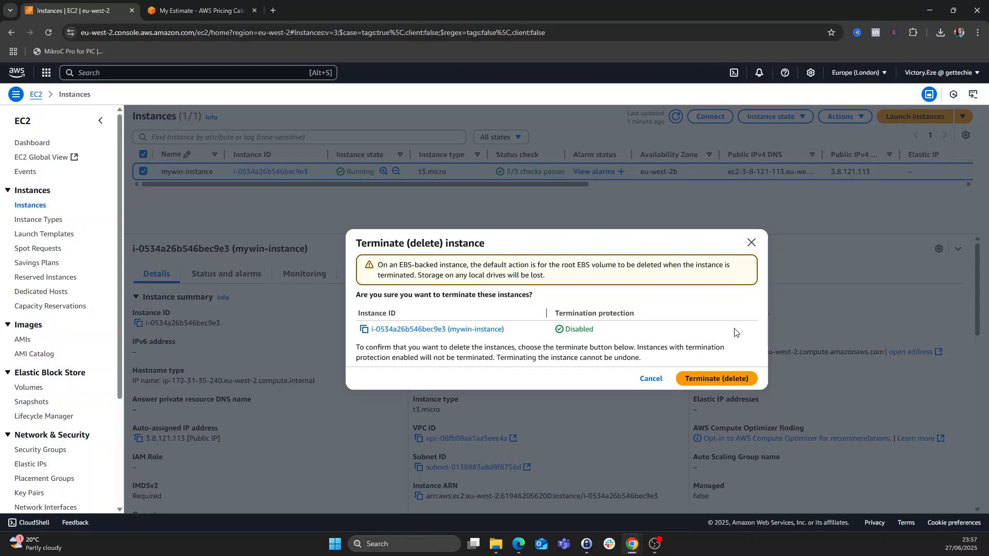
left_click(714, 381)
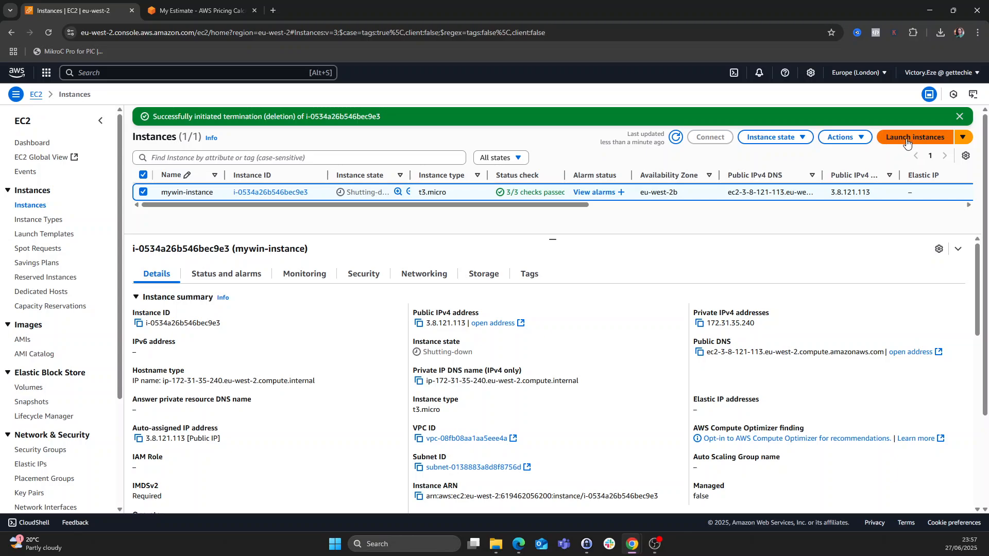
left_click(35, 207)
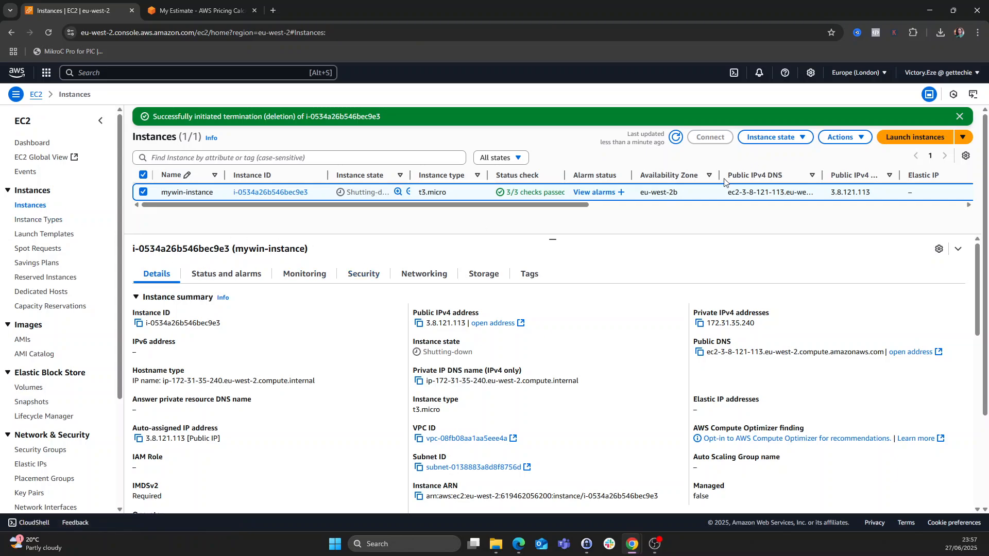
scroll(553, 334, "down", 3)
scroll(571, 330, "up", 3)
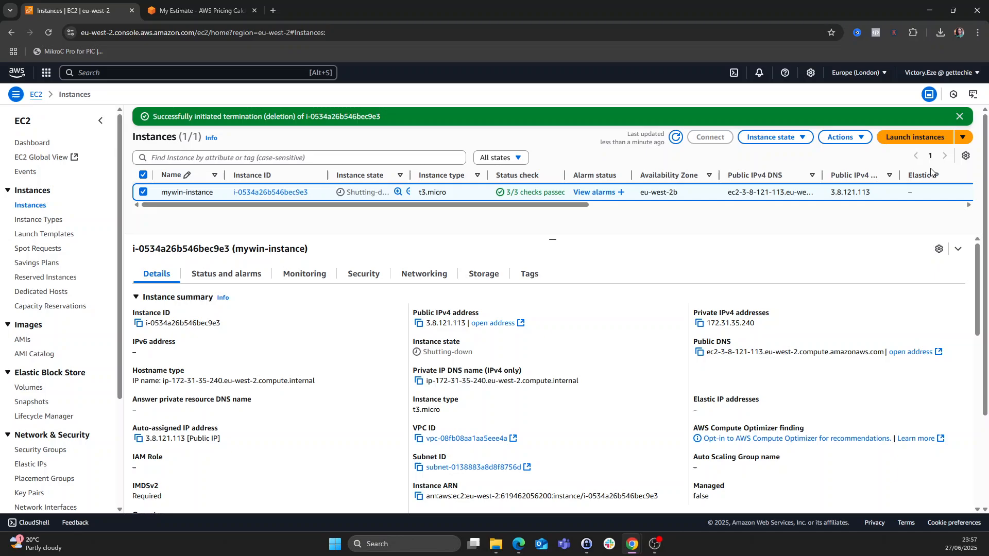
- Start launching a new instance and name it mylinux
left_click(918, 138)
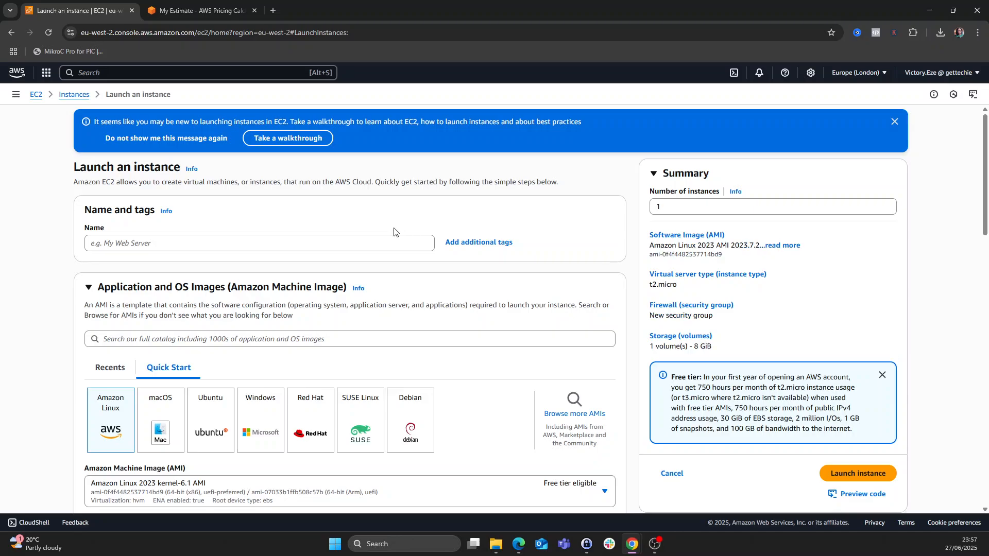
left_click(376, 245)
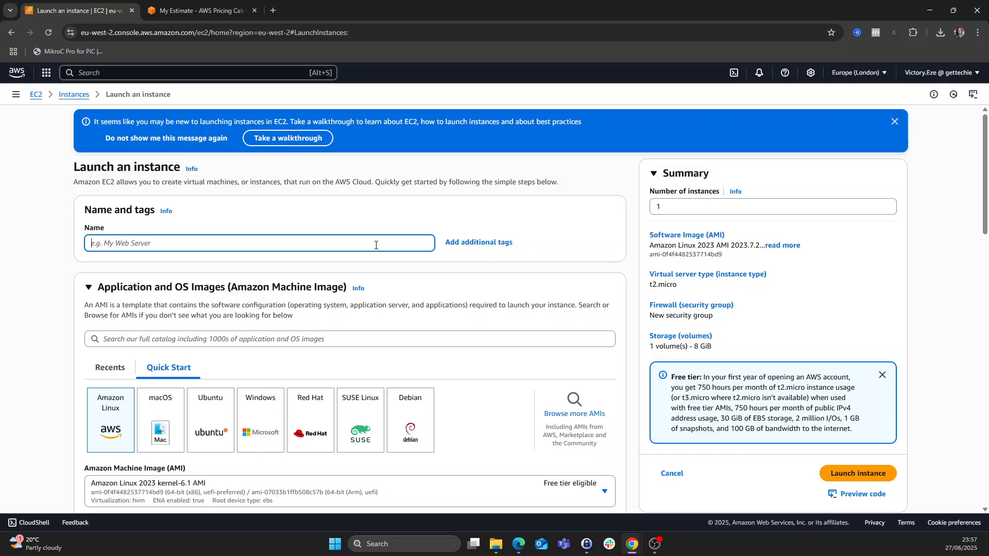
type("mylinux")
- Choose the Ubuntu Server 24.04 LTS Quick Start image, keeping t2.micro as the type
scroll(356, 252, "down", 1)
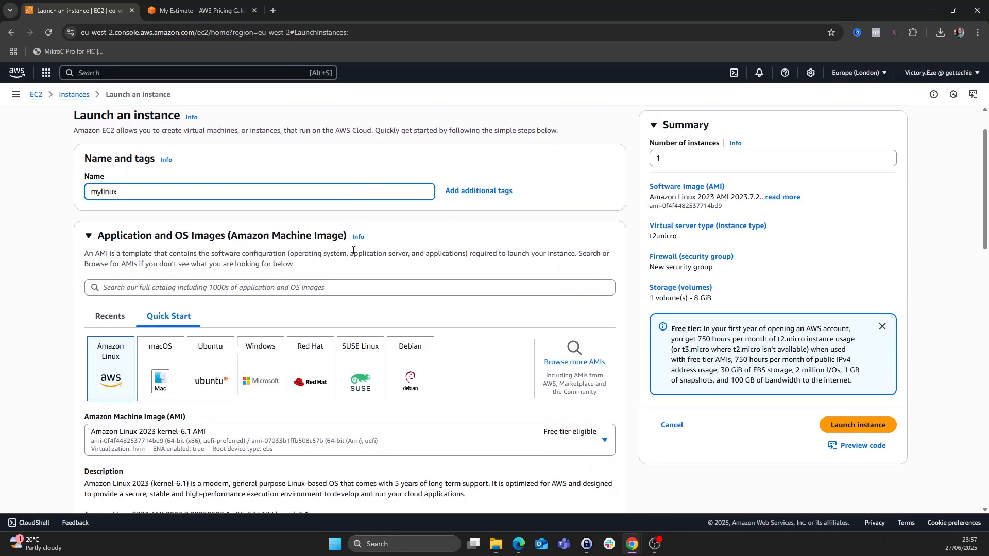
scroll(158, 290, "down", 1)
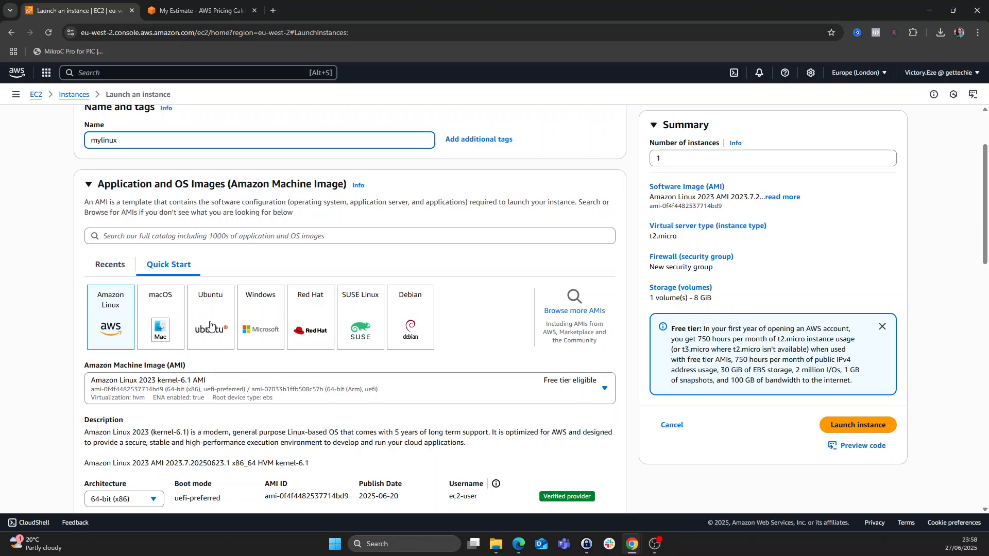
left_click(211, 325)
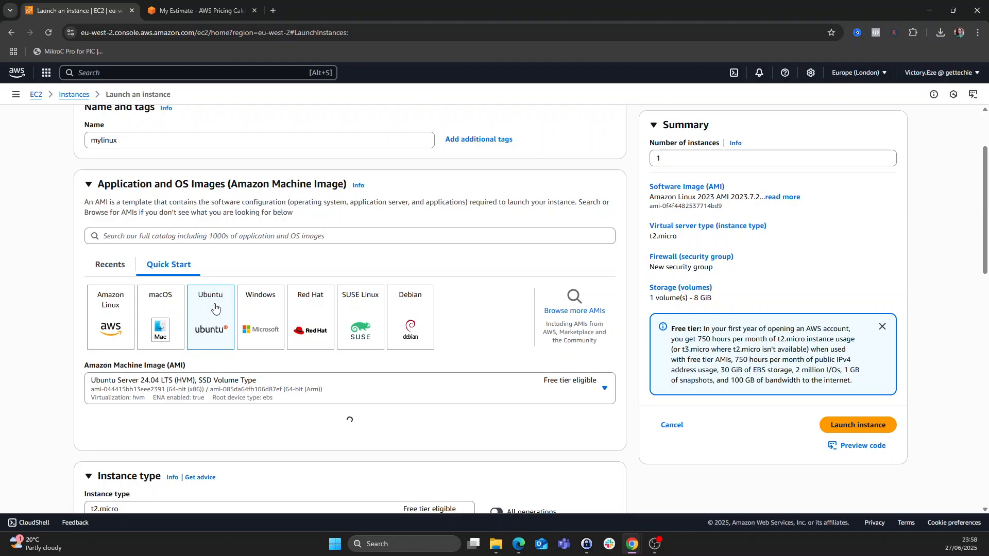
scroll(215, 308, "down", 2)
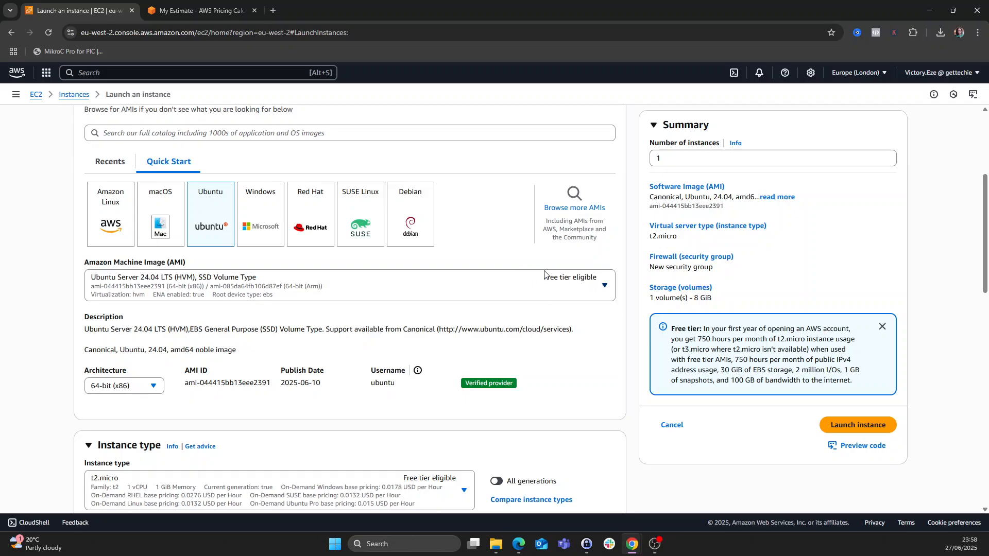
scroll(546, 275, "down", 2)
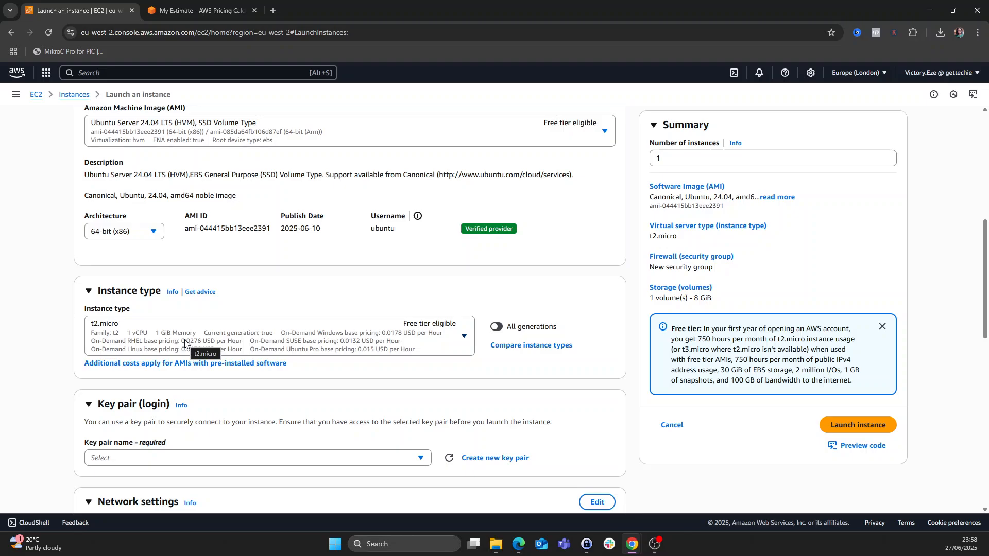
scroll(256, 352, "down", 1)
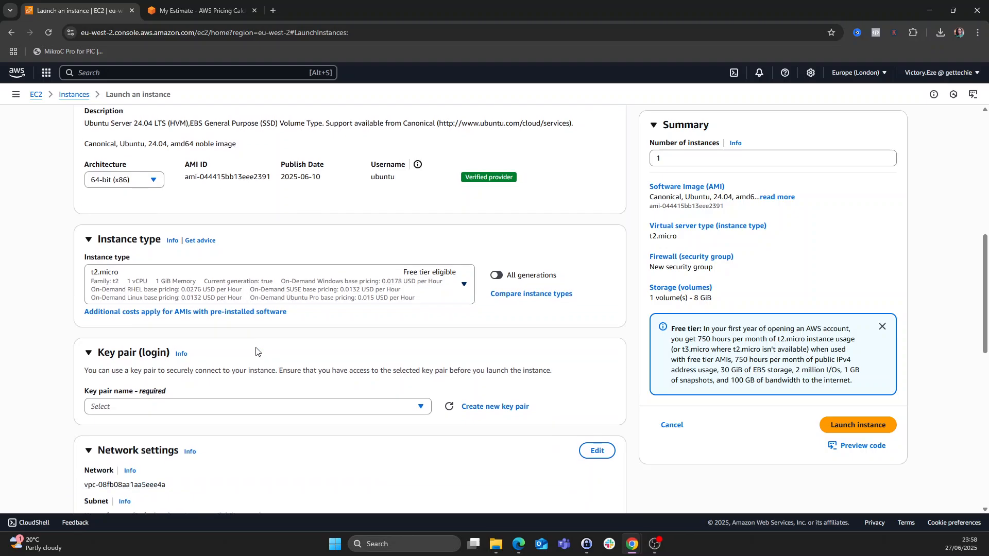
scroll(256, 352, "down", 2)
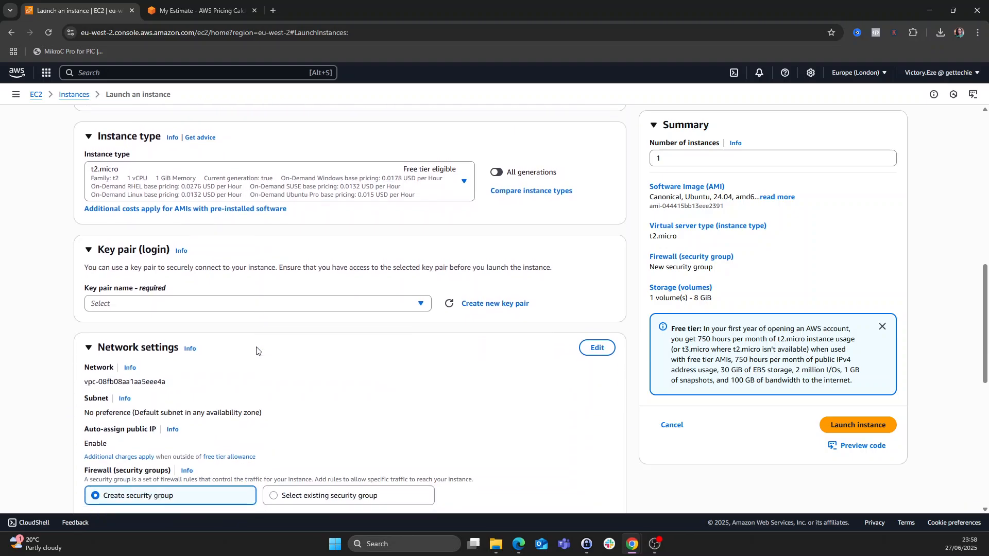
- Create an RSA key pair named mylinux-kp in .pem format and select it
left_click(232, 307)
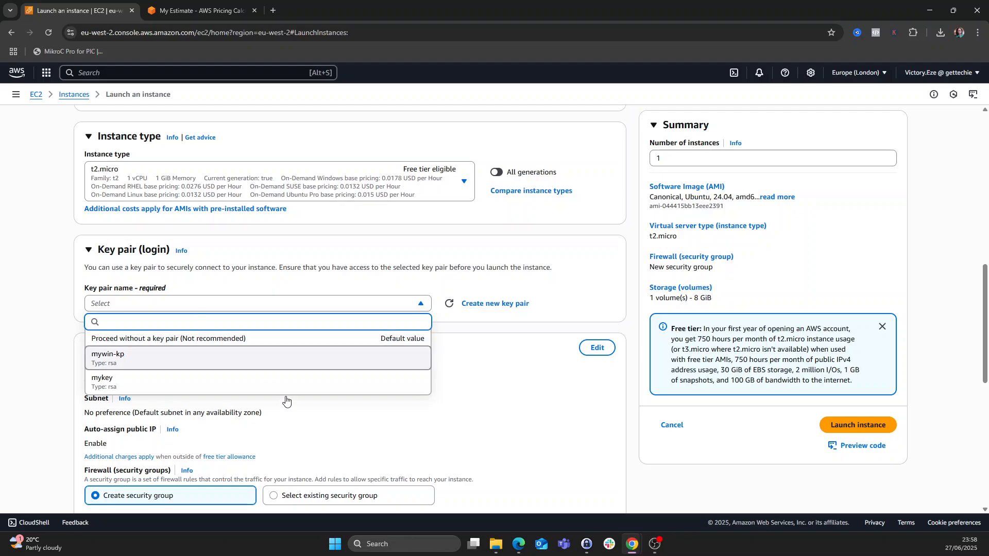
left_click(498, 372)
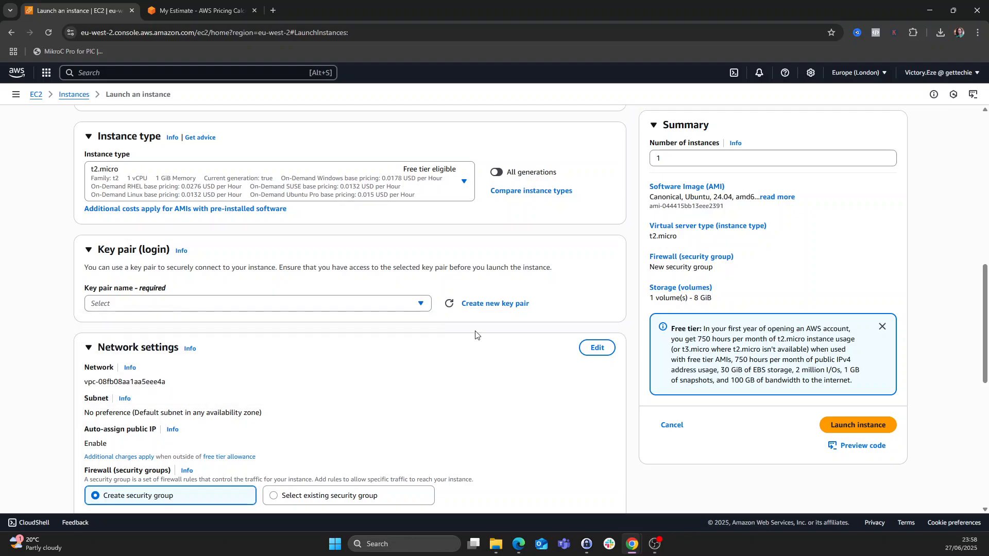
left_click(490, 303)
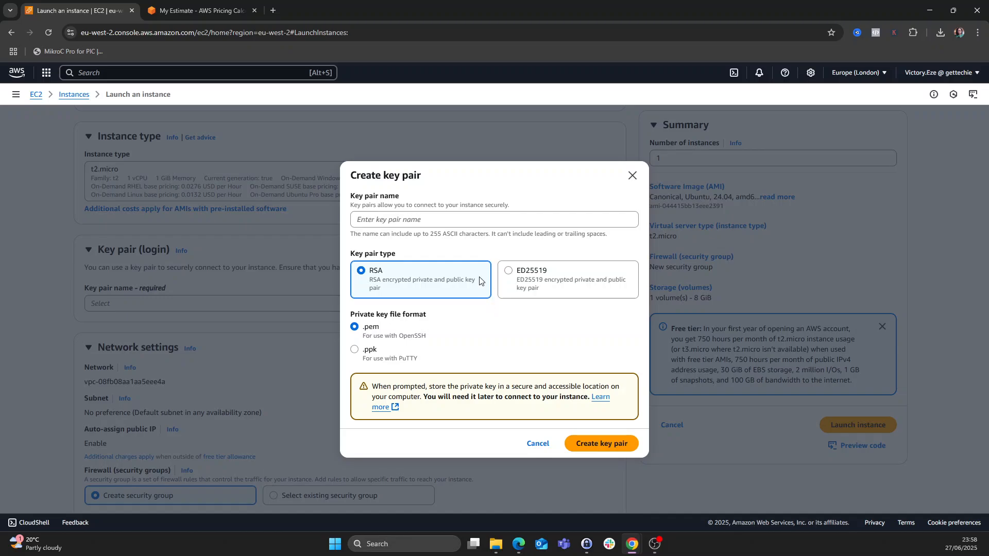
left_click(455, 222)
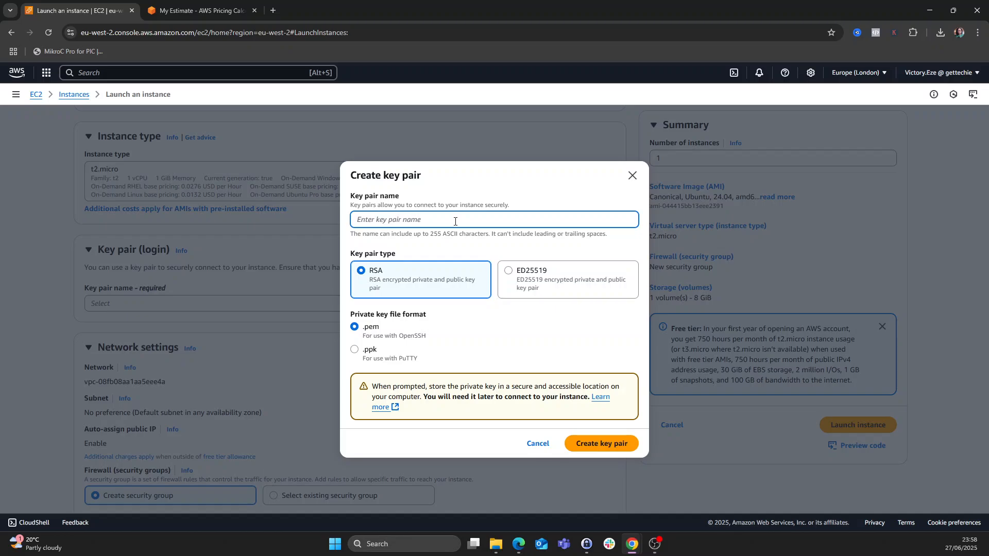
type("mylinux-kp")
left_click(606, 449)
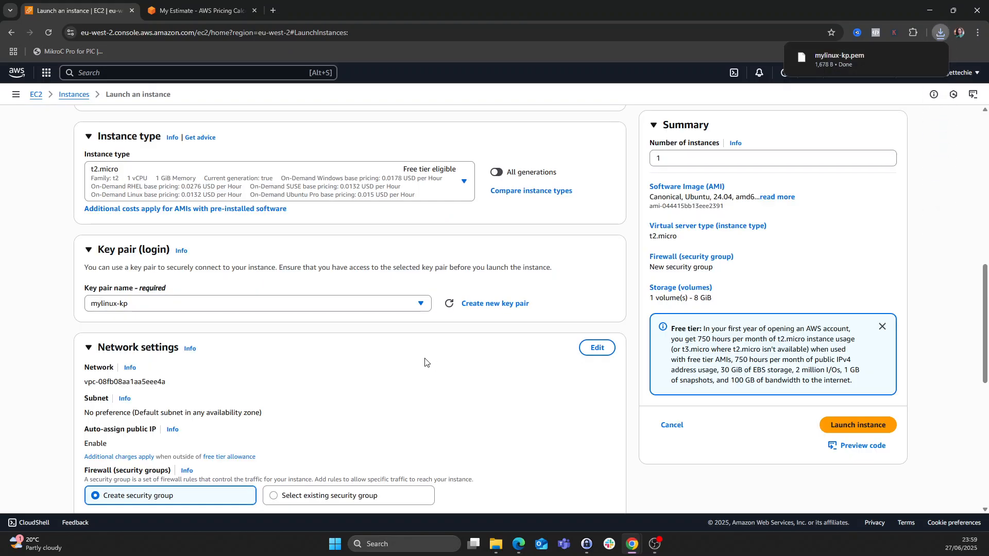
scroll(425, 362, "down", 1)
scroll(425, 362, "down", 1)
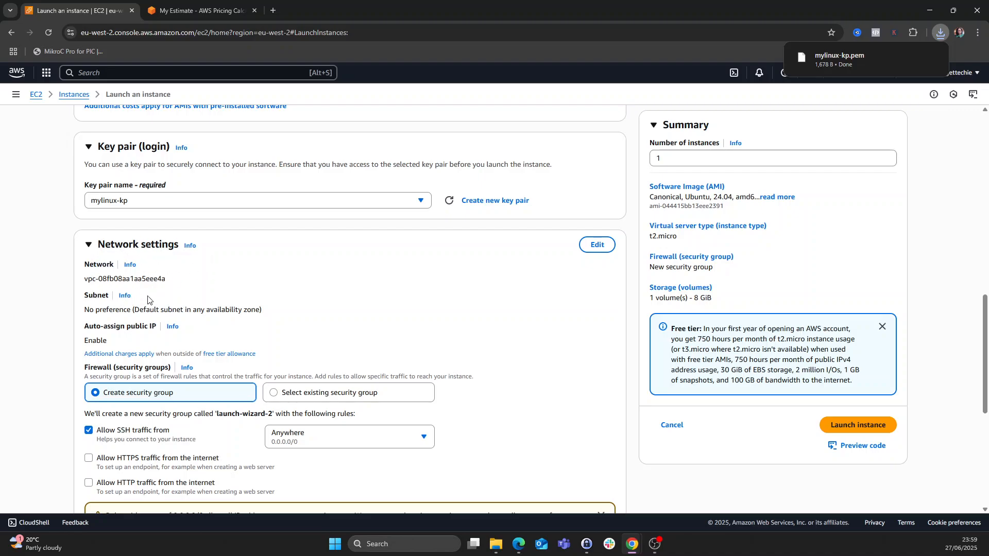
- Set Allow SSH traffic from to My IP in Network settings
scroll(155, 302, "down", 1)
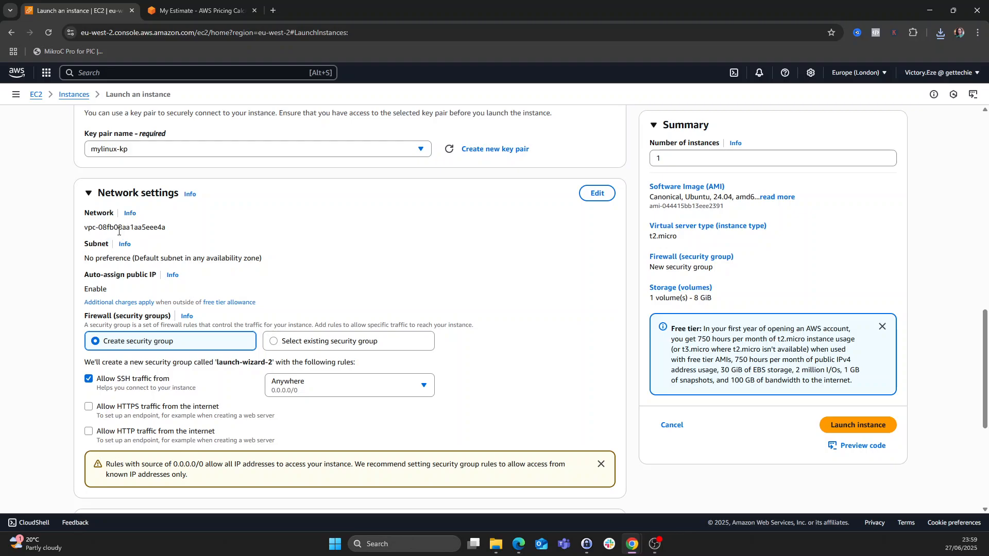
scroll(119, 236, "down", 2)
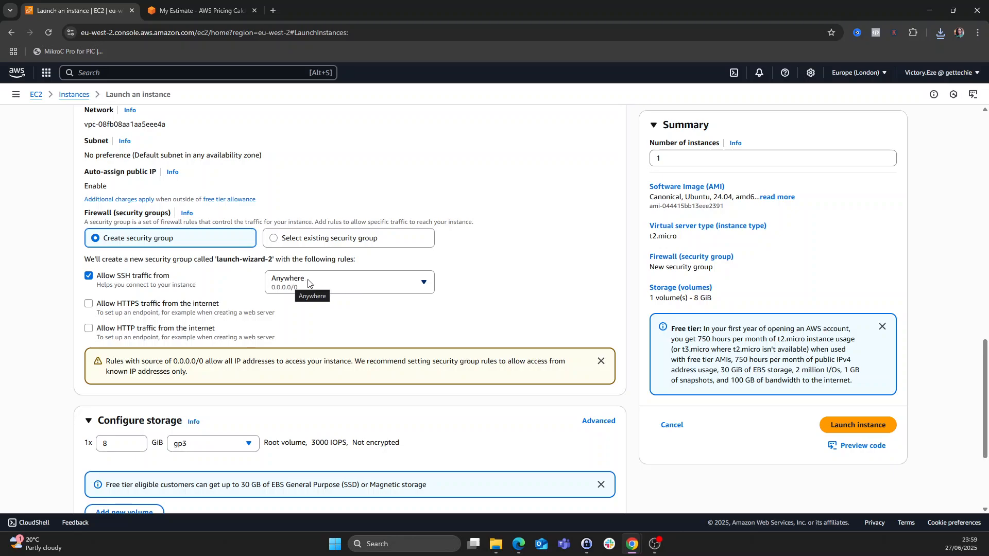
left_click(420, 289)
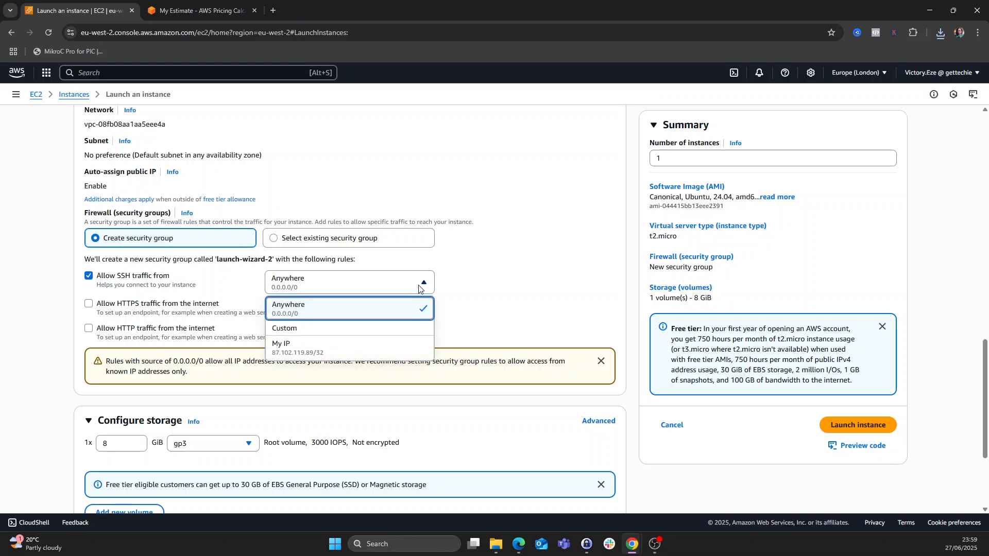
left_click(325, 352)
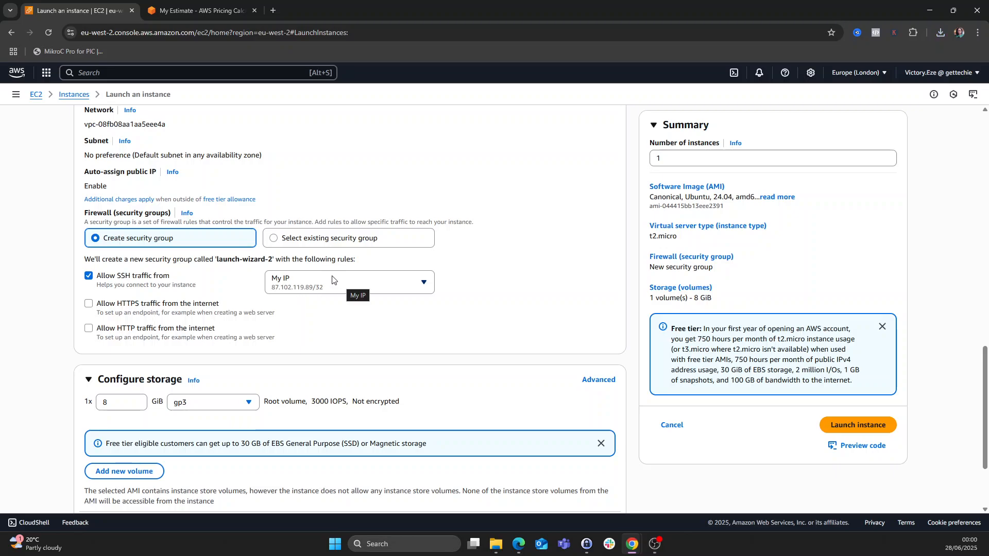
scroll(82, 213, "down", 2)
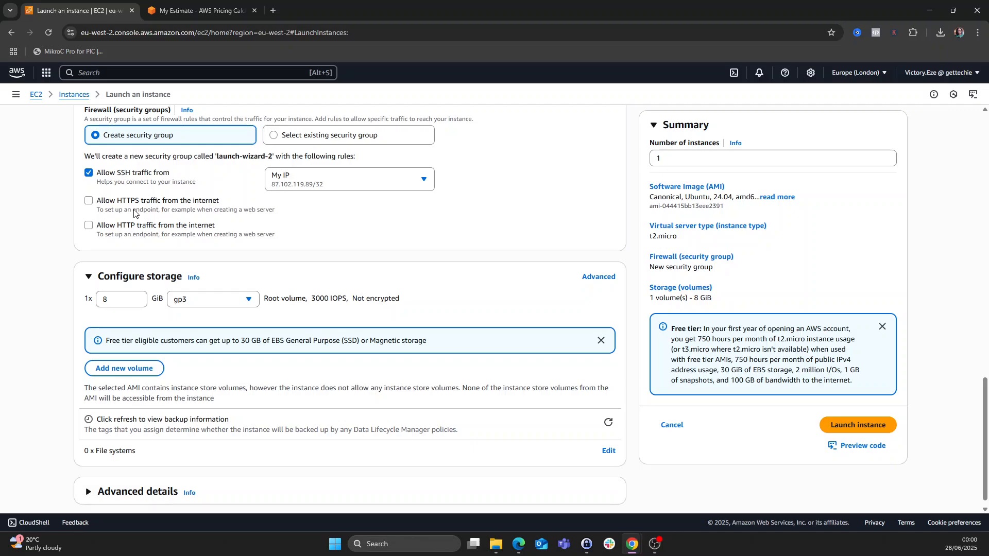
- Change the root gp3 volume from 8 to 20 GiB and check t2.micro in the summary
scroll(134, 213, "up", 2)
scroll(149, 268, "down", 2)
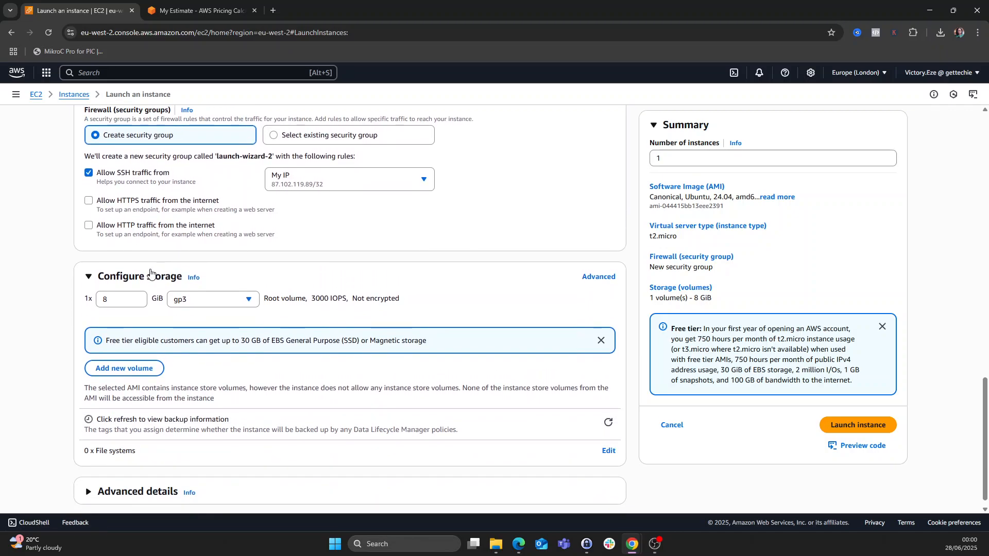
scroll(230, 329, "down", 1)
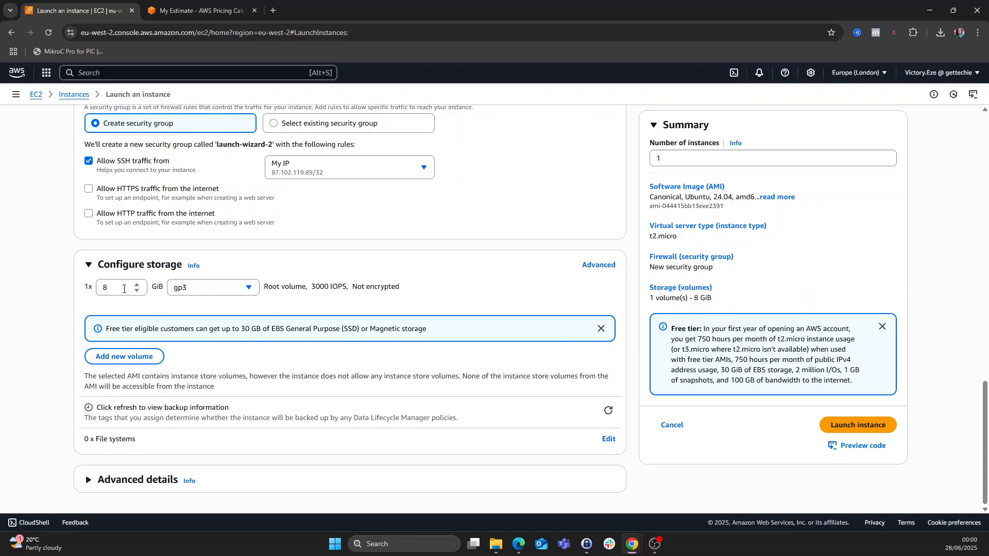
left_click_drag(121, 289, 71, 293)
type("30")
key("BackSpace")
key("BackSpace")
type("20")
scroll(272, 433, "up", 2)
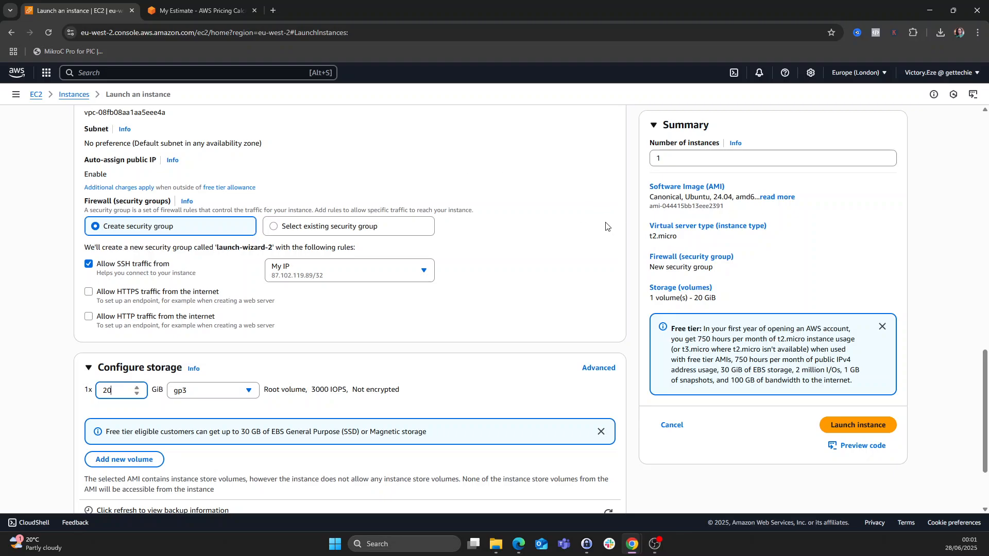
left_click_drag(649, 237, 683, 240)
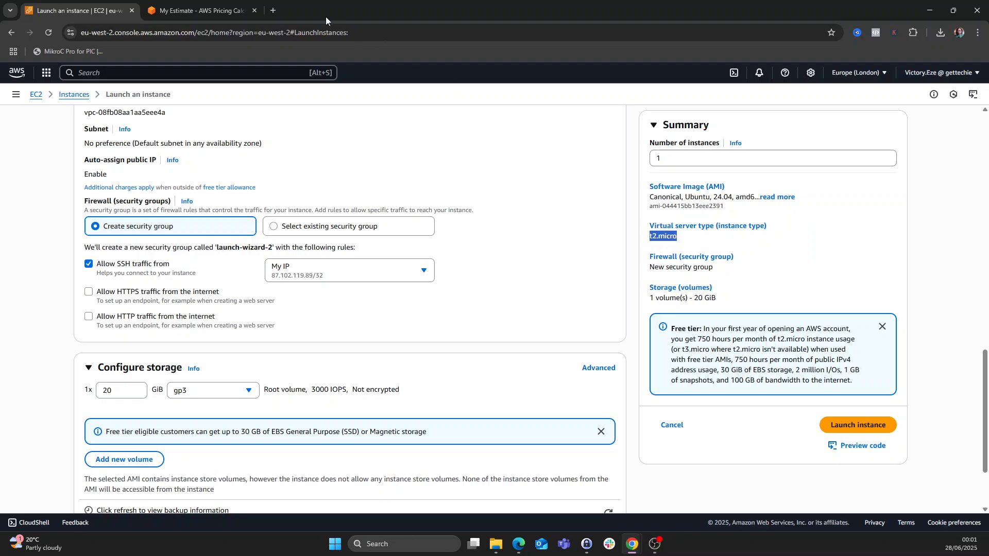
- In the pricing calculator, return to the EC2 form and set Operating system to Ubuntu Pro
left_click(201, 11)
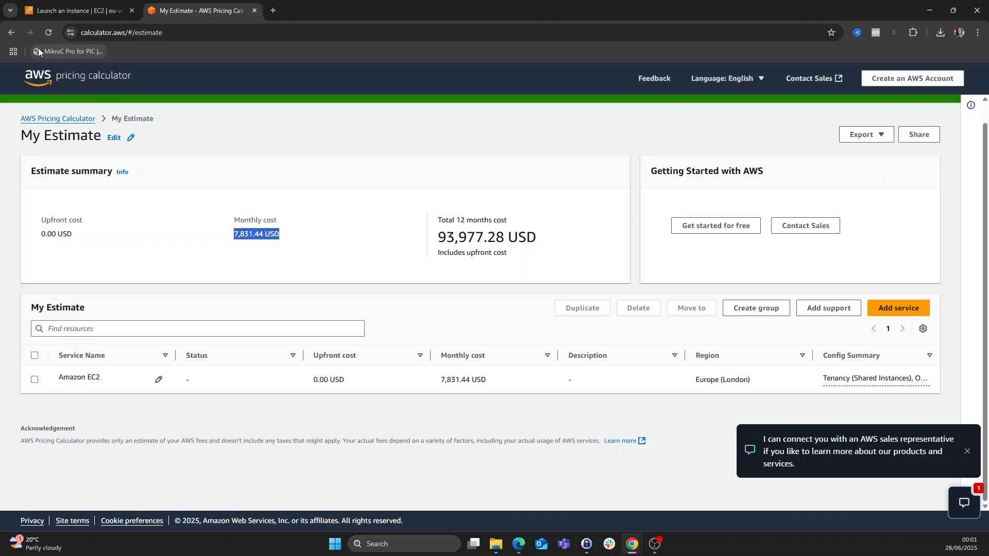
left_click(11, 33)
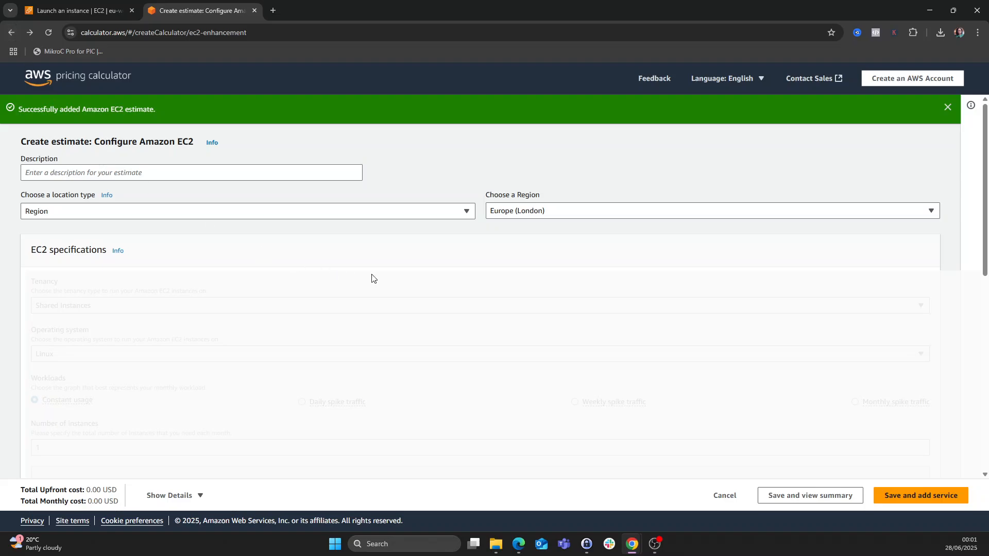
scroll(372, 279, "down", 5)
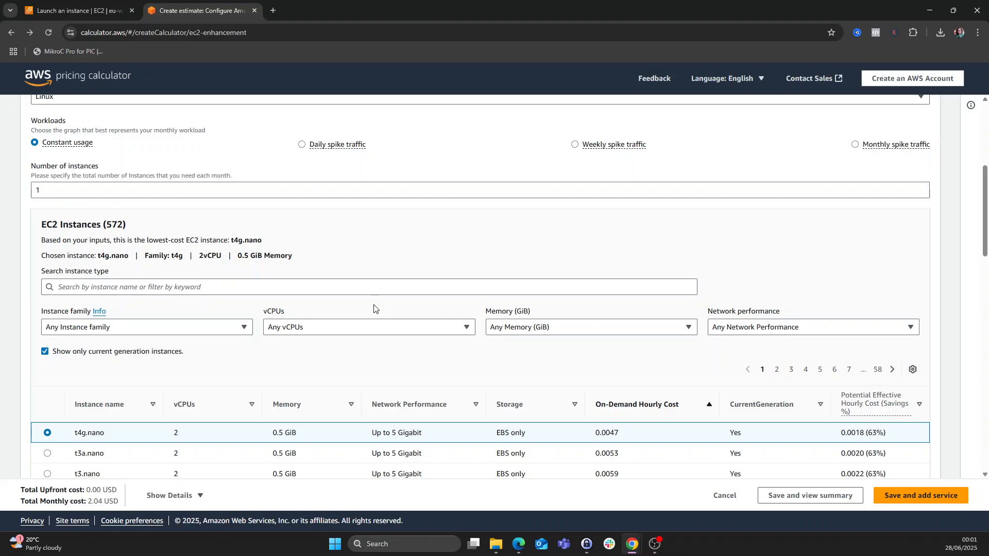
scroll(374, 308, "up", 2)
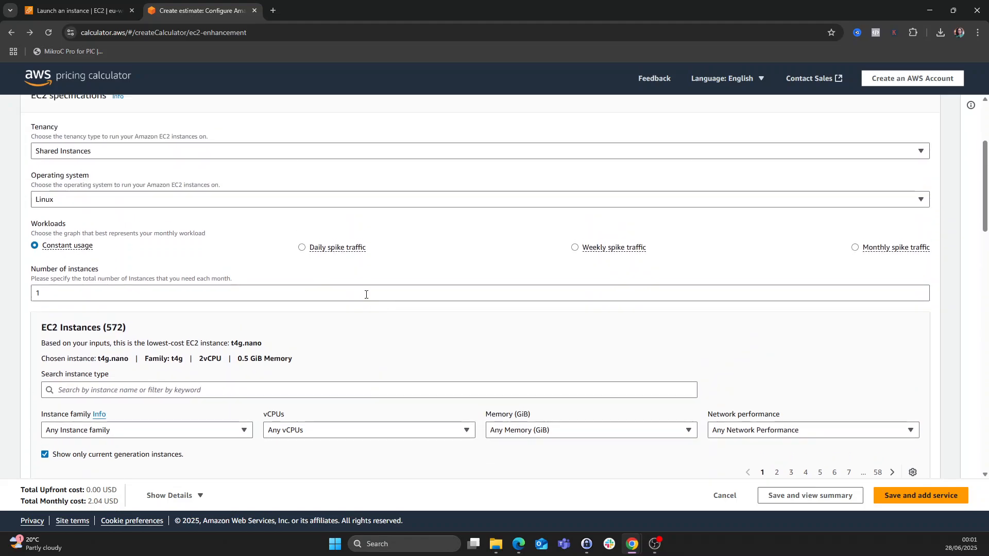
scroll(298, 272, "up", 3)
scroll(300, 277, "down", 3)
left_click(64, 202)
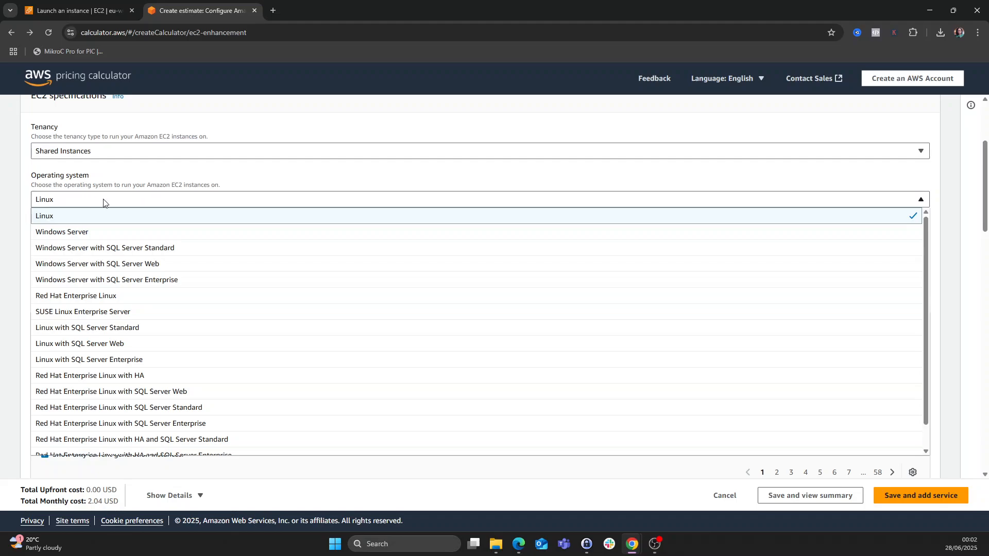
scroll(212, 334, "down", 5)
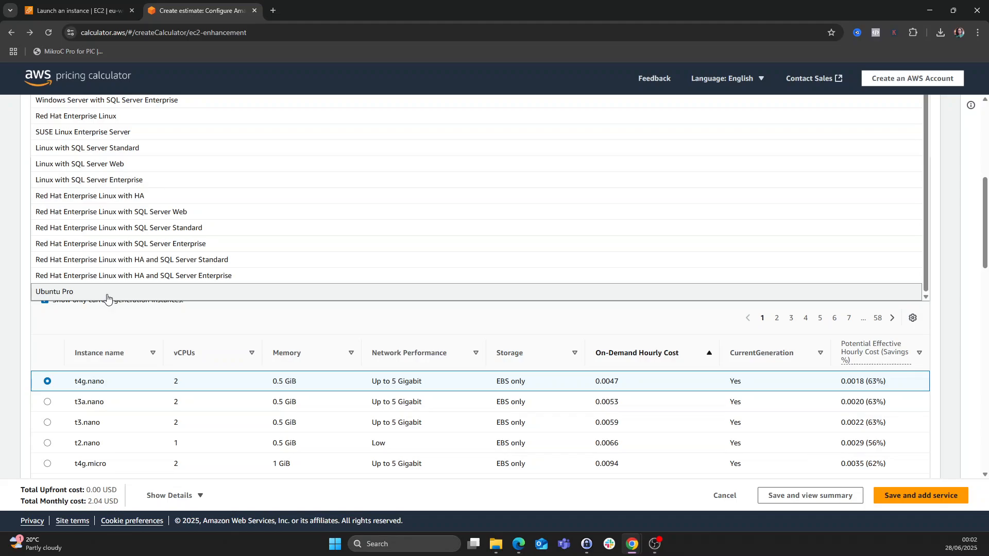
left_click(112, 292)
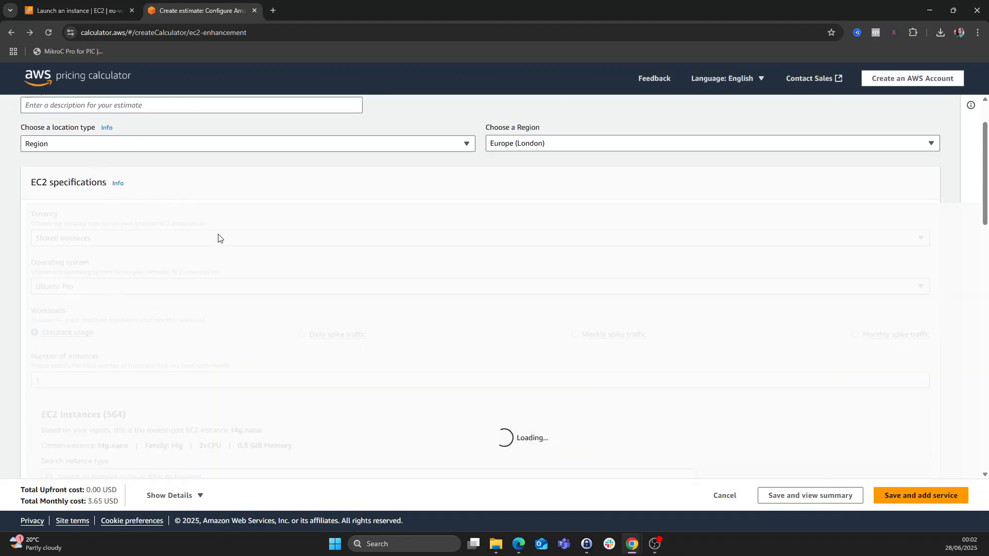
- Select the t2.micro instance with On-Demand pricing and save the estimate to the summary
scroll(218, 238, "down", 4)
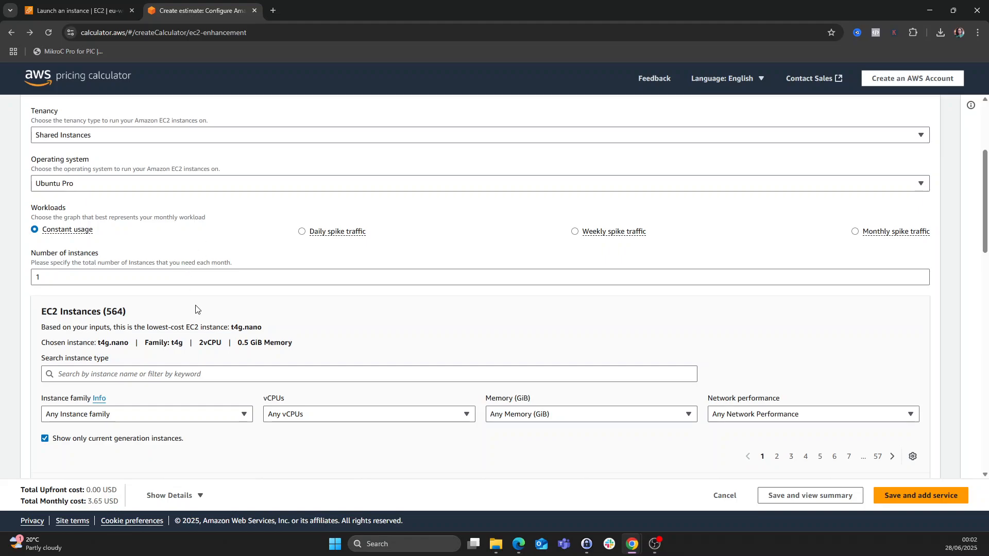
left_click(143, 272)
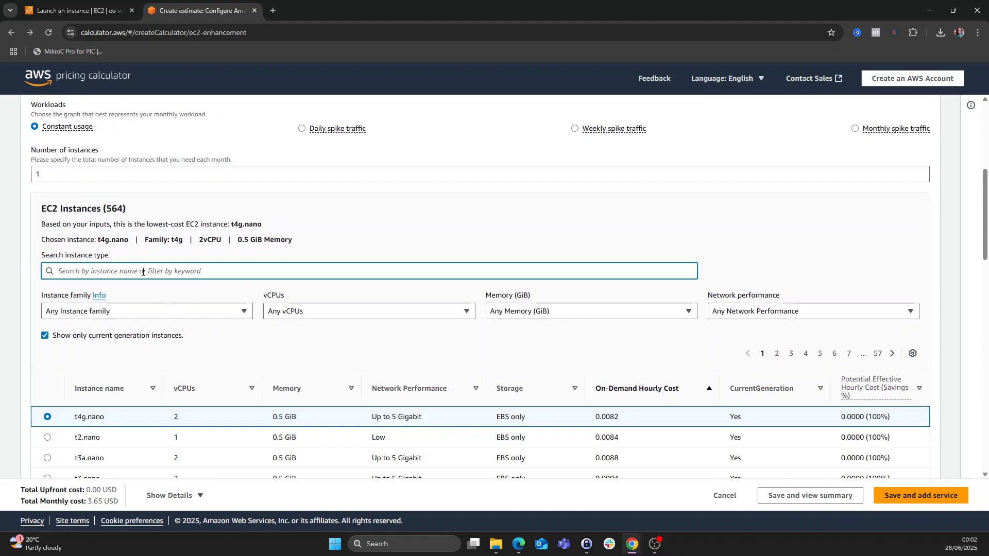
type("t2.micro")
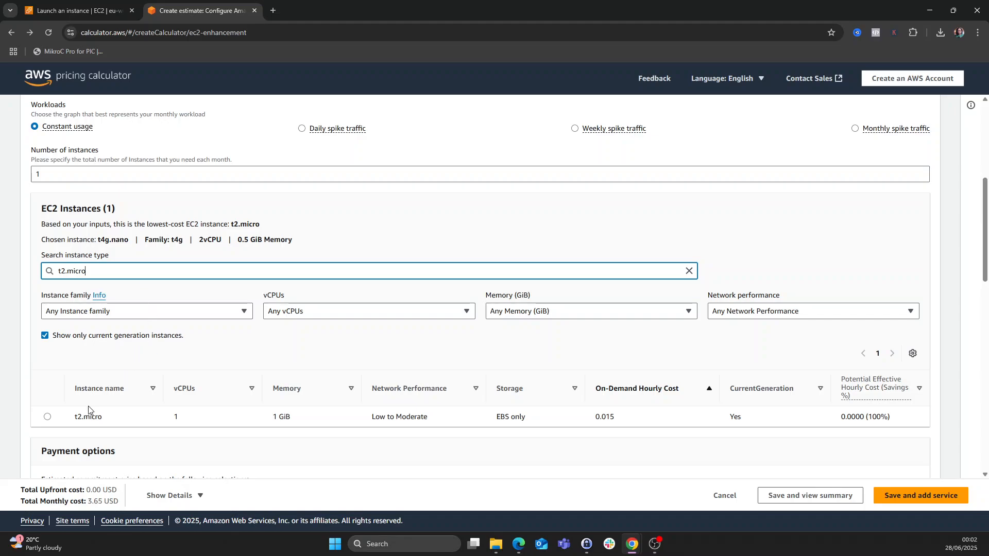
left_click(48, 417)
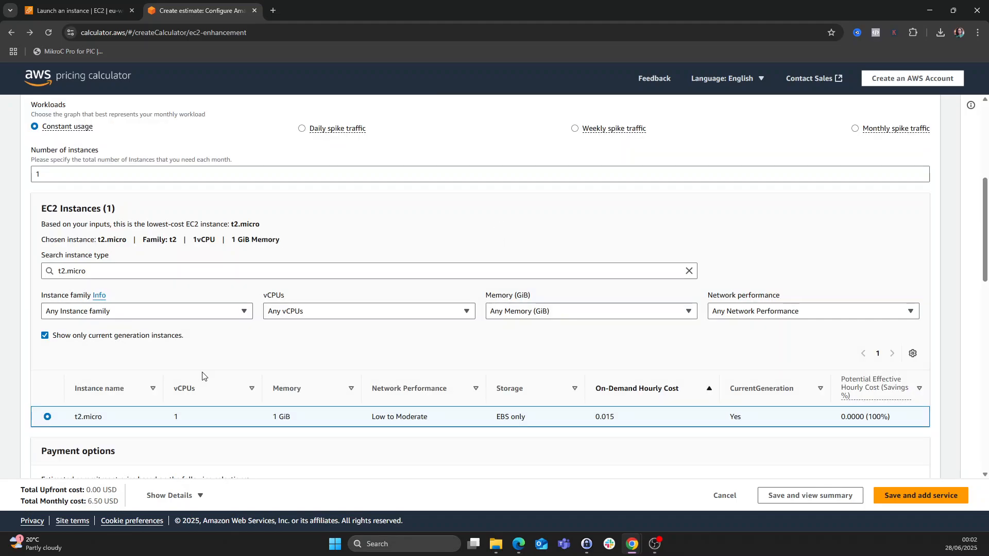
scroll(296, 358, "down", 3)
scroll(309, 355, "down", 5)
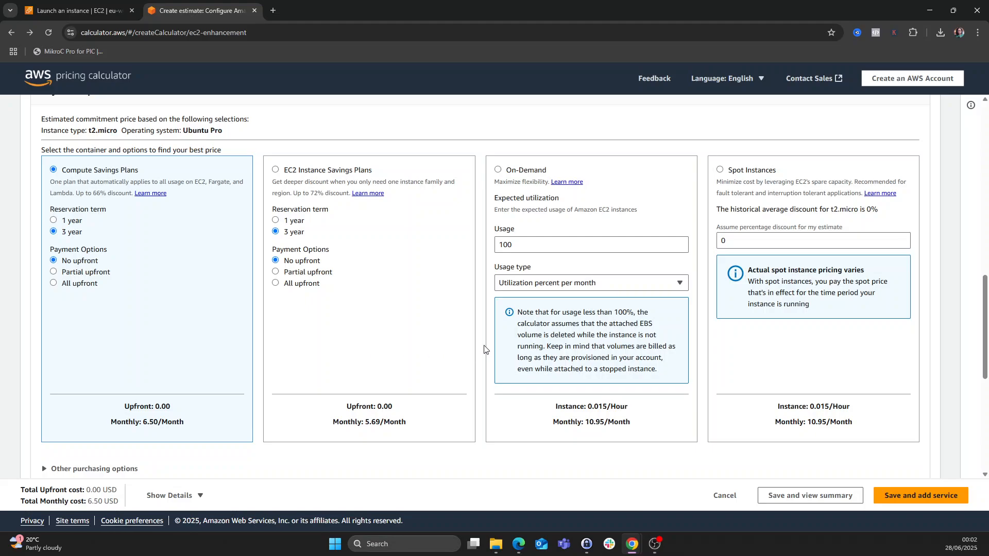
scroll(511, 264, "up", 2)
left_click(499, 222)
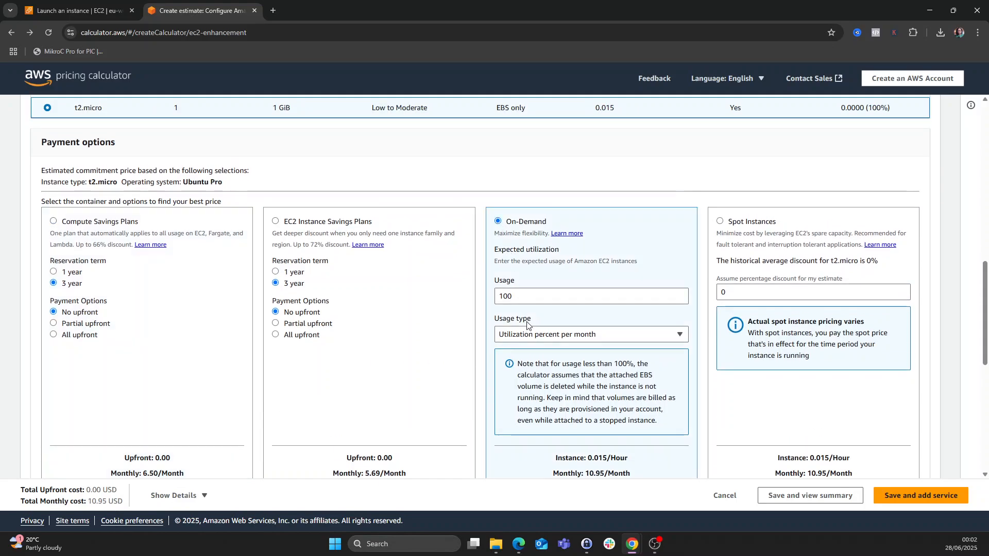
scroll(526, 324, "down", 7)
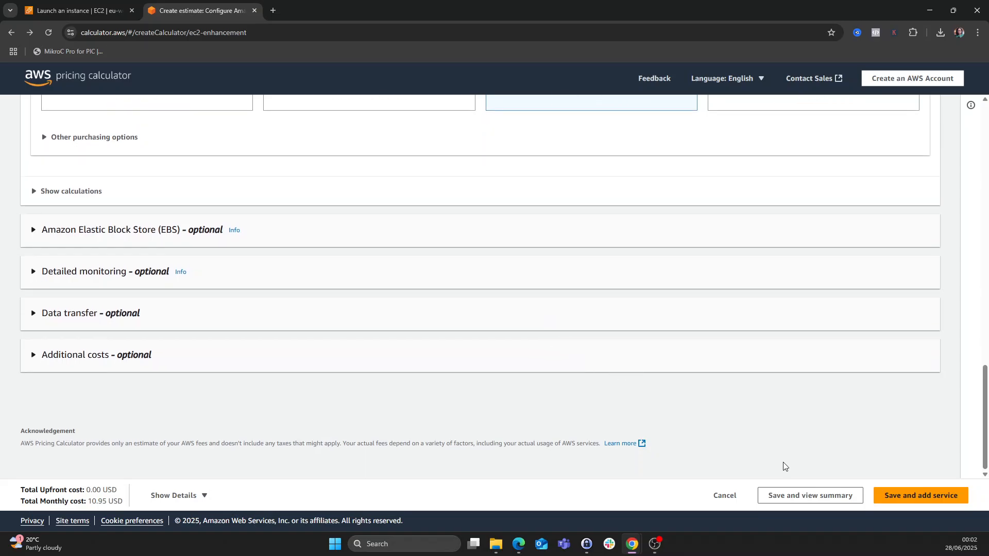
left_click(804, 497)
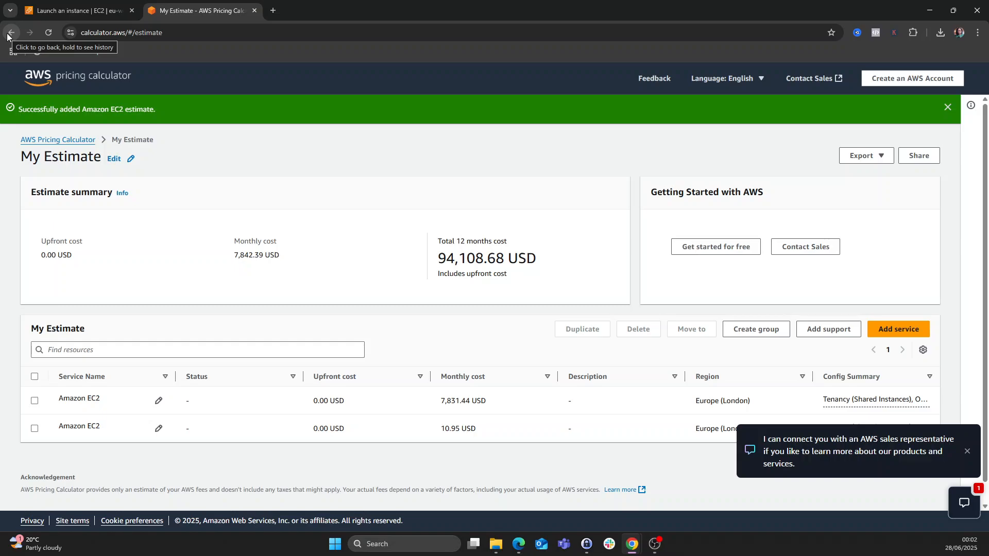
- Close the sales chat popup and compare the 7,831.44 and 10.95 USD monthly costs
scroll(393, 310, "down", 1)
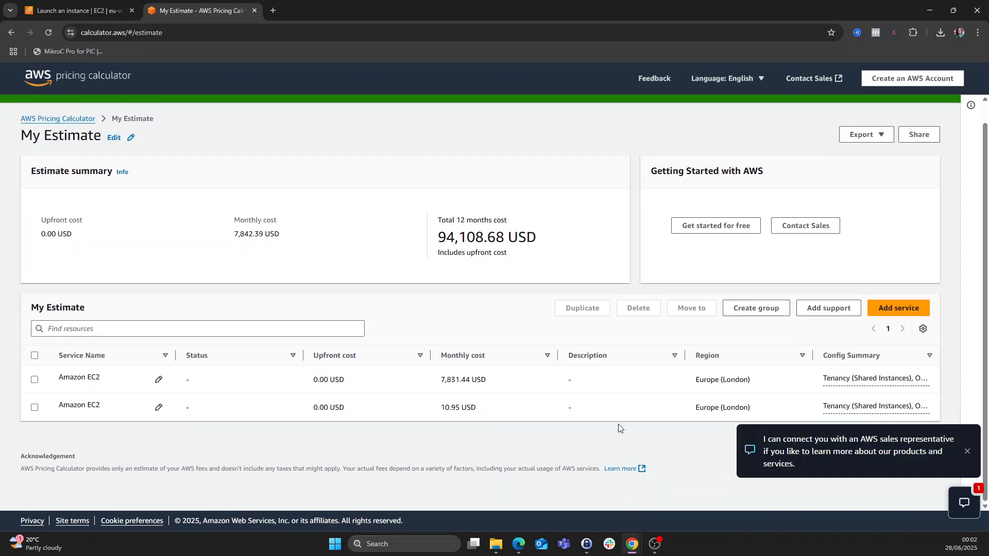
left_click(967, 452)
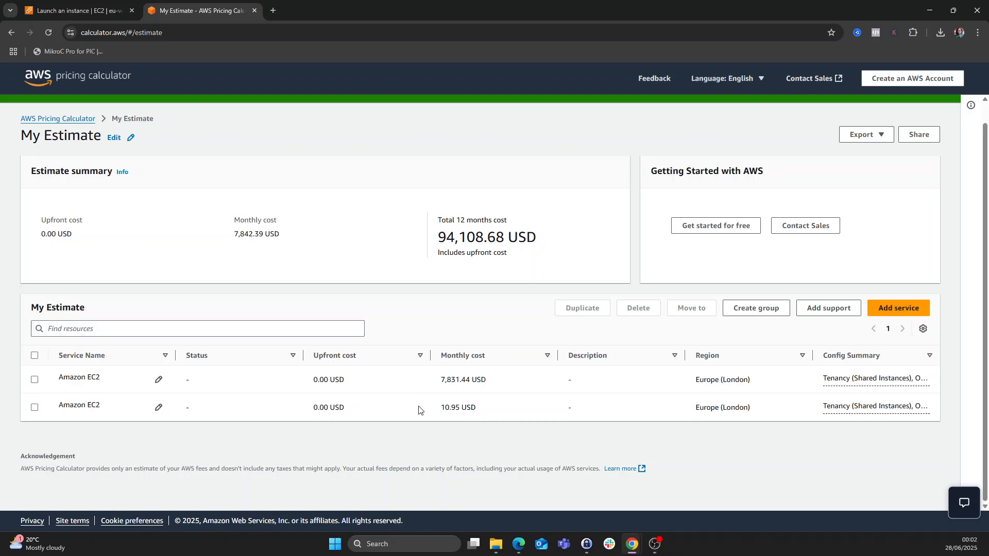
left_click_drag(439, 386, 519, 388)
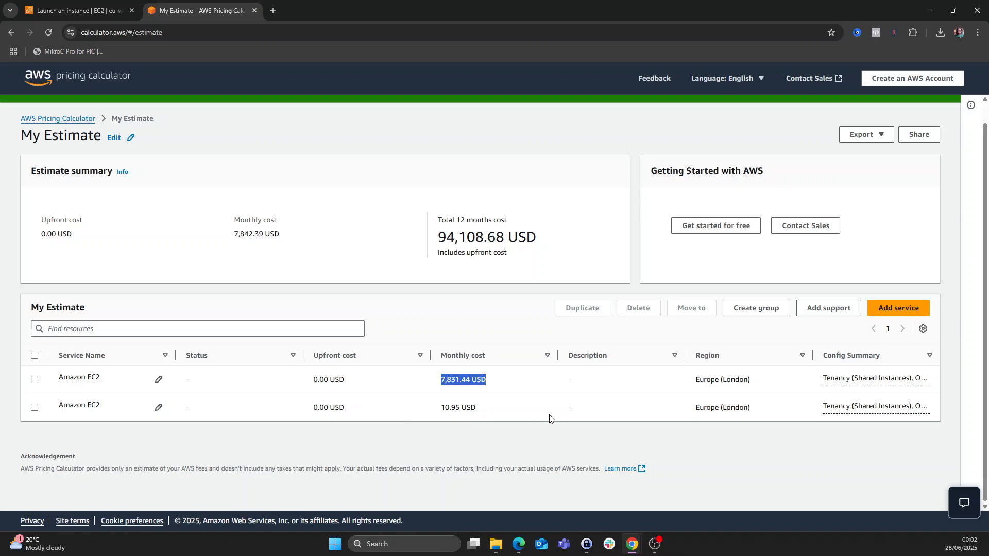
left_click_drag(434, 412, 483, 413)
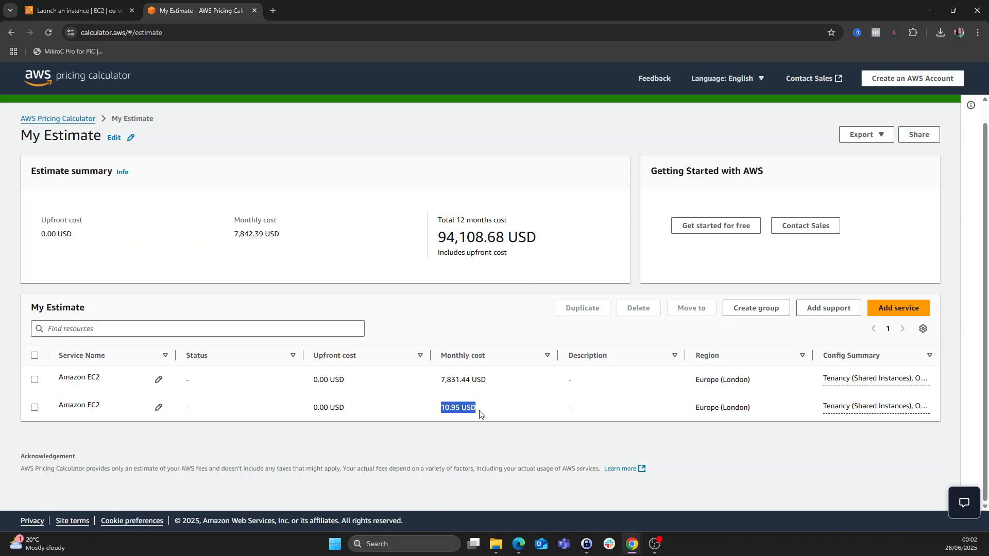
- Go back to the Configure Amazon EC2 form and scroll through its Linux, 1-instance settings
left_click(11, 33)
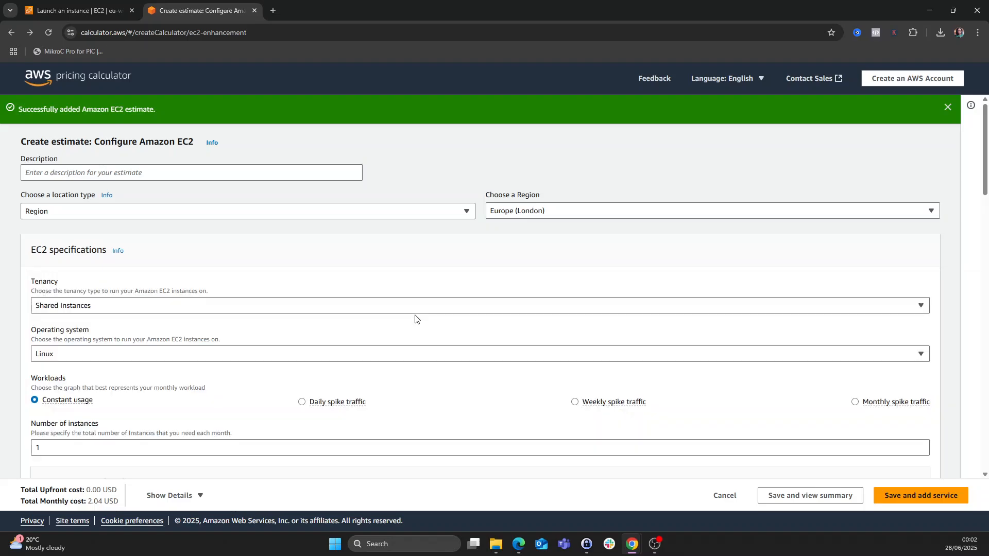
scroll(415, 318, "down", 3)
scroll(415, 318, "down", 3)
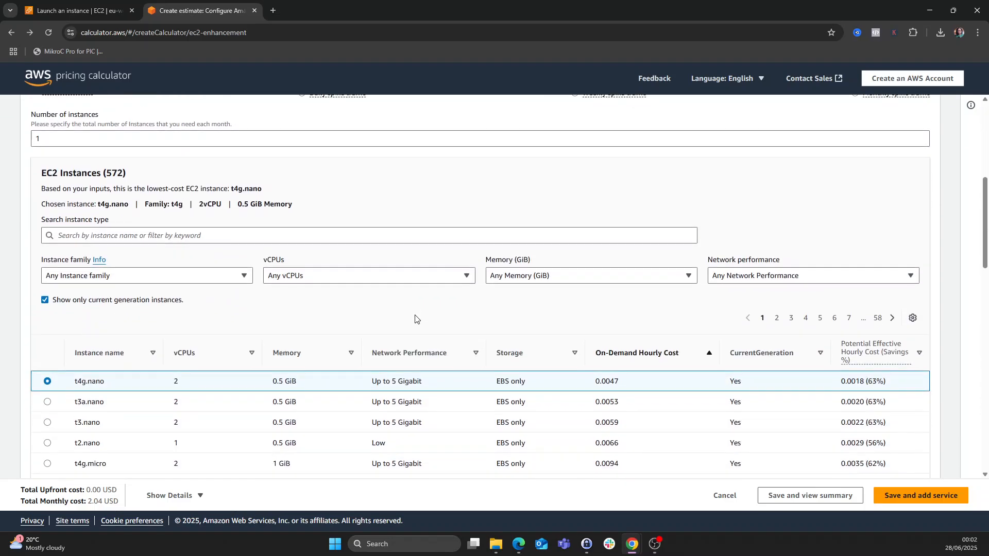
scroll(415, 318, "down", 4)
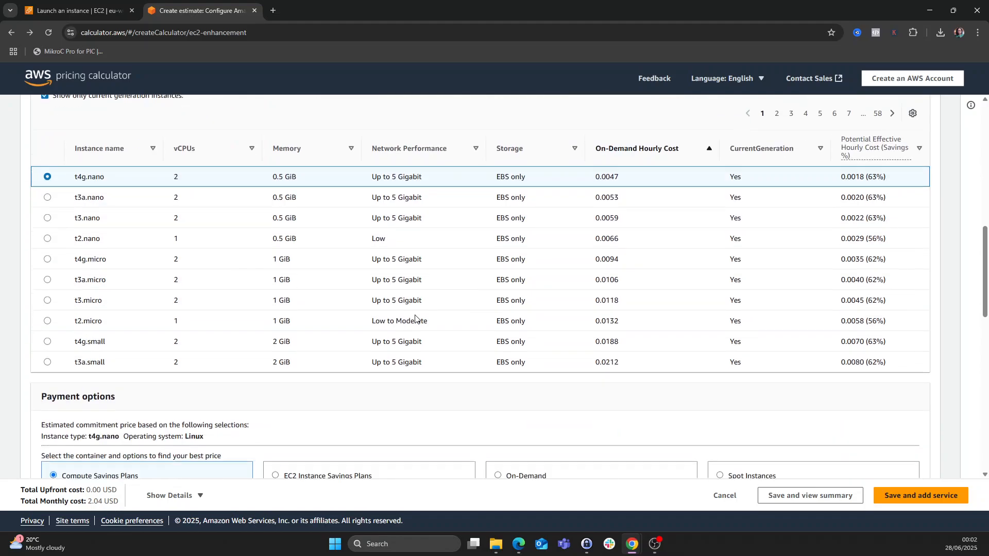
scroll(415, 315, "down", 2)
scroll(415, 315, "down", 7)
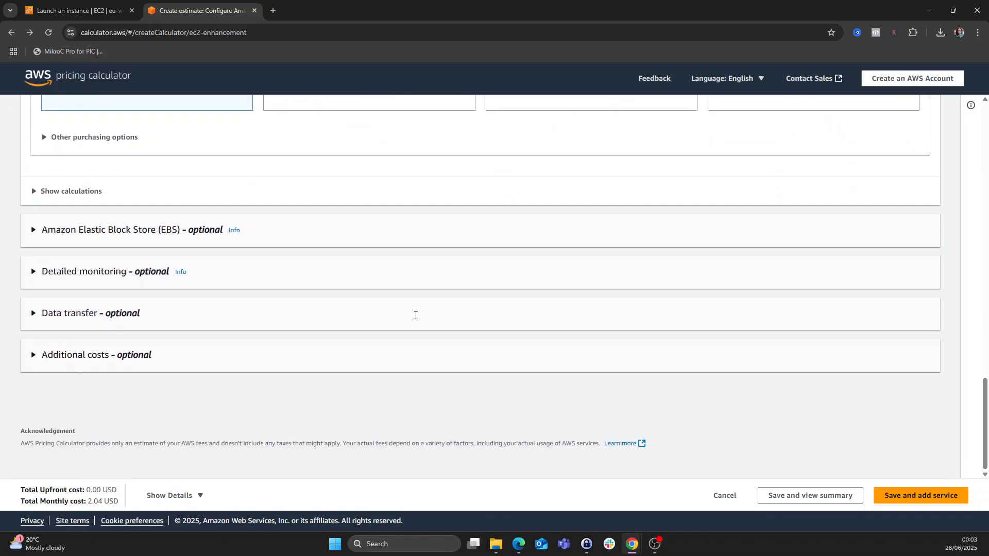
scroll(415, 318, "up", 15)
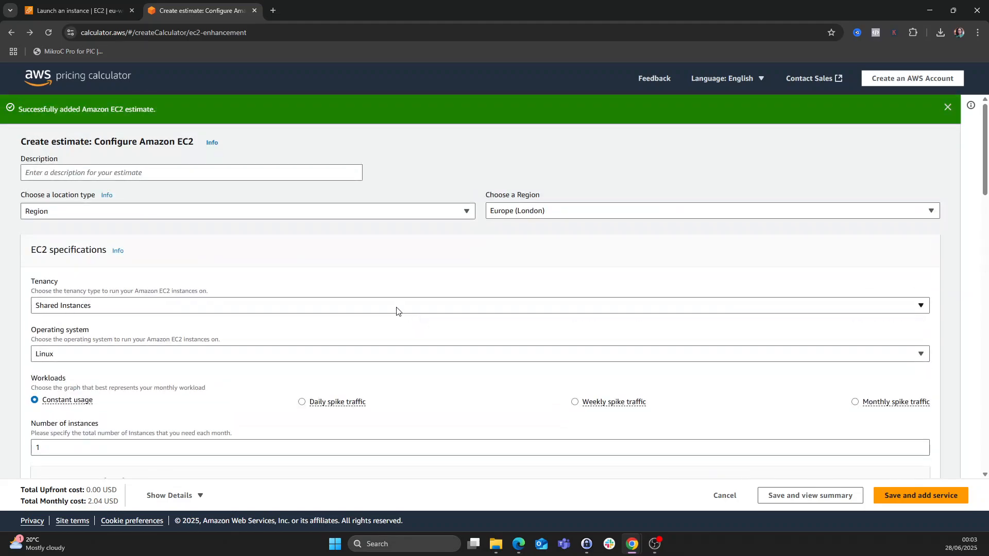
- Launch the mylinux Ubuntu t2.micro instance and view the Instances list
left_click(92, 14)
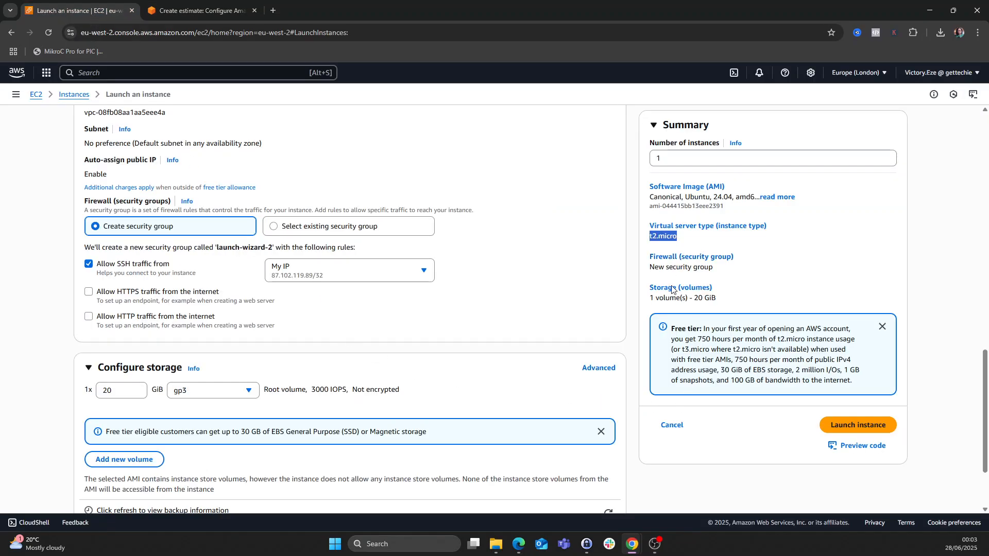
left_click(848, 428)
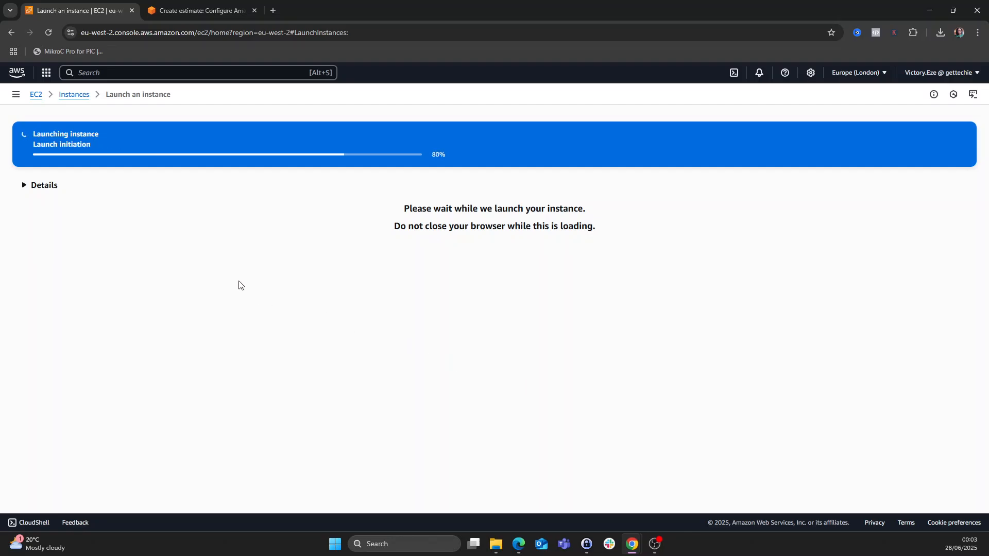
left_click(72, 95)
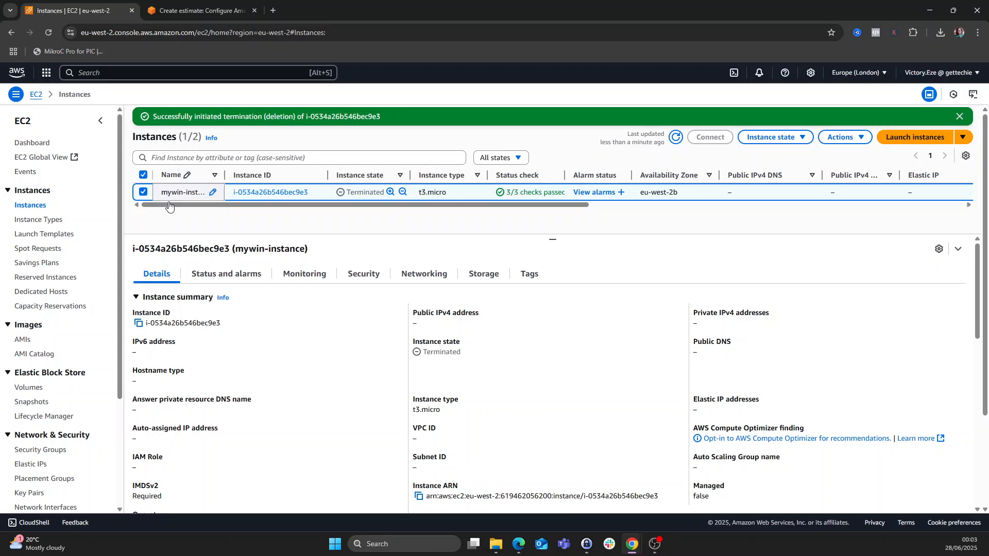
- Refresh the instances list, switch the selection from mywin-instance to mylinux, and show its Security details
left_click(675, 137)
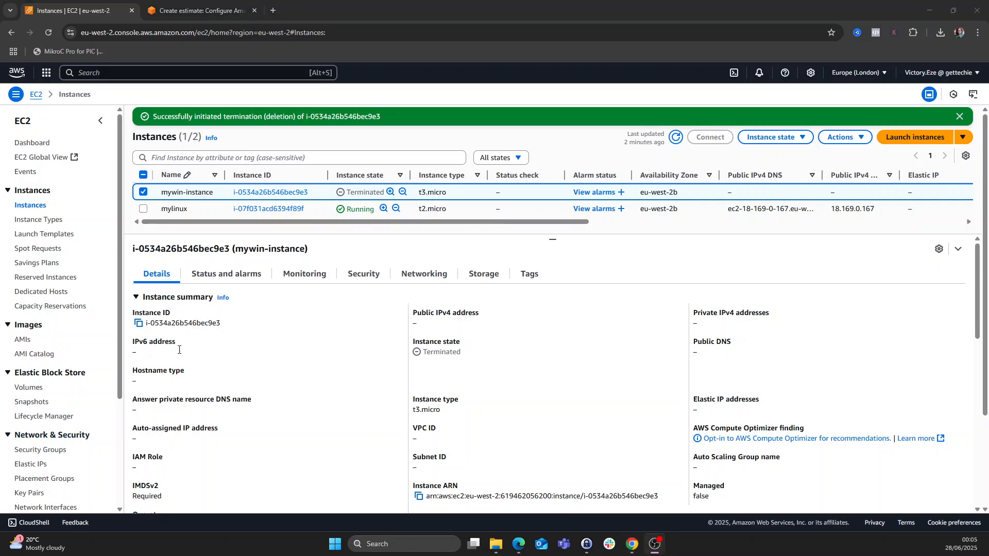
left_click(675, 138)
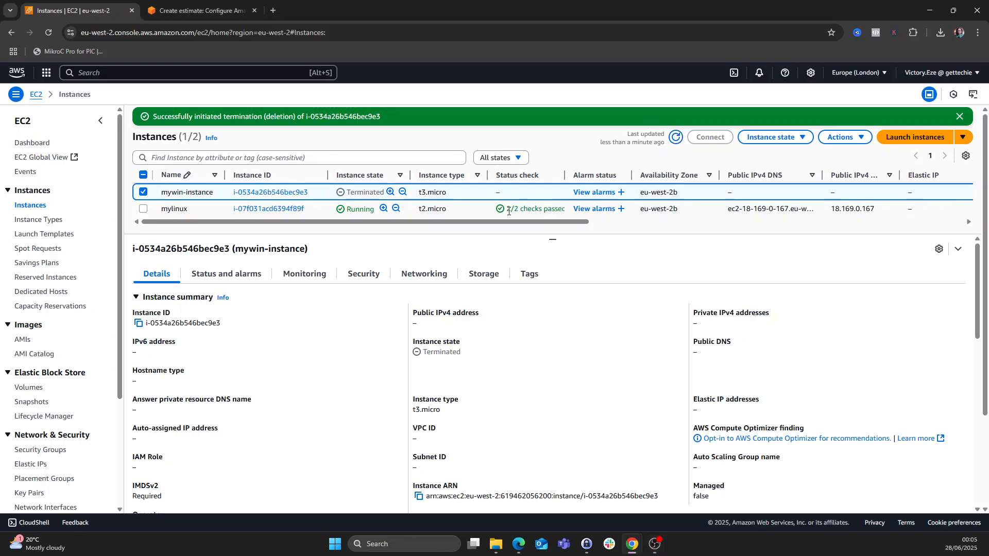
left_click_drag(518, 219, 414, 230)
left_click(143, 193)
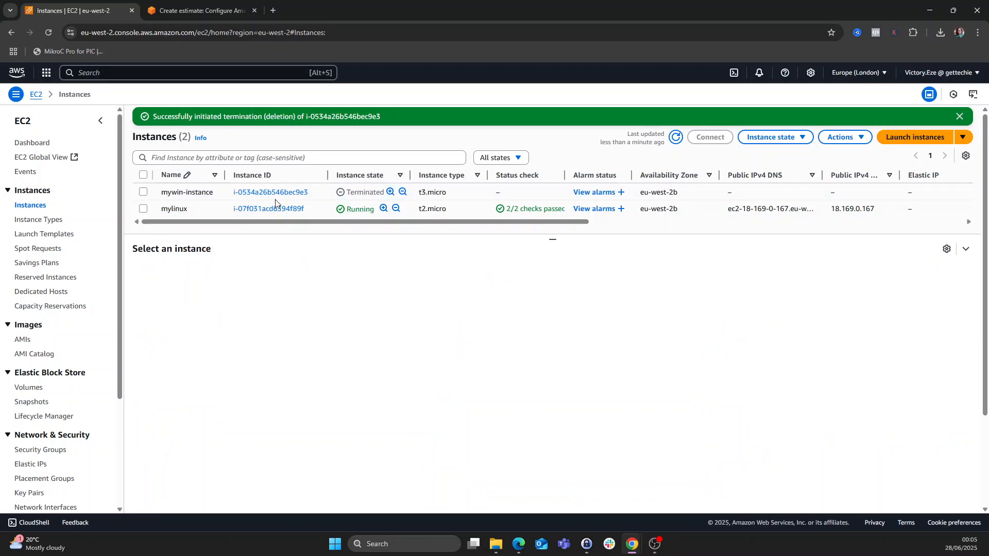
left_click(143, 209)
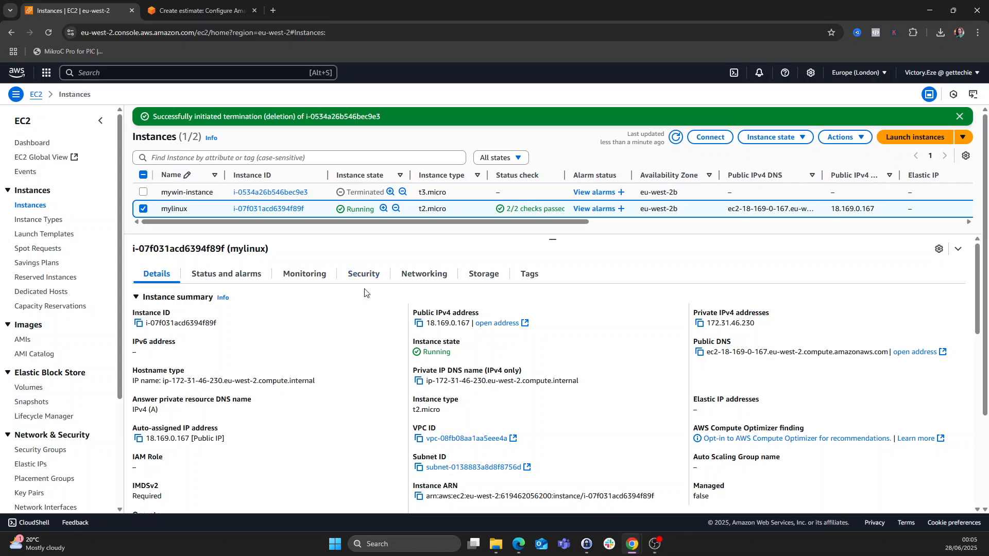
scroll(389, 335, "down", 6)
scroll(389, 342, "up", 6)
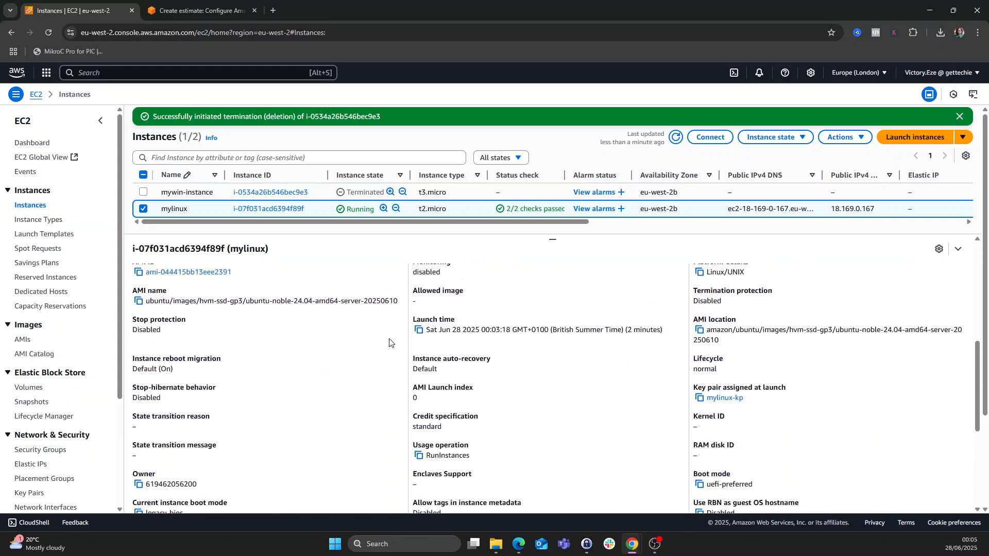
left_click(366, 278)
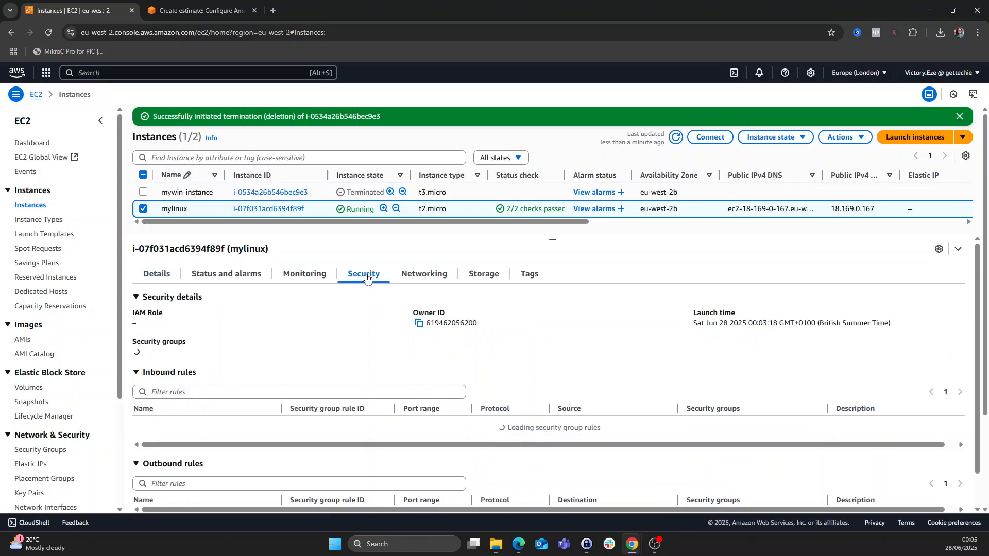
- Open the launch-wizard-2 security group, inspect its inbound SSH rule on port 22, then return to the Dashboard
left_click(202, 360)
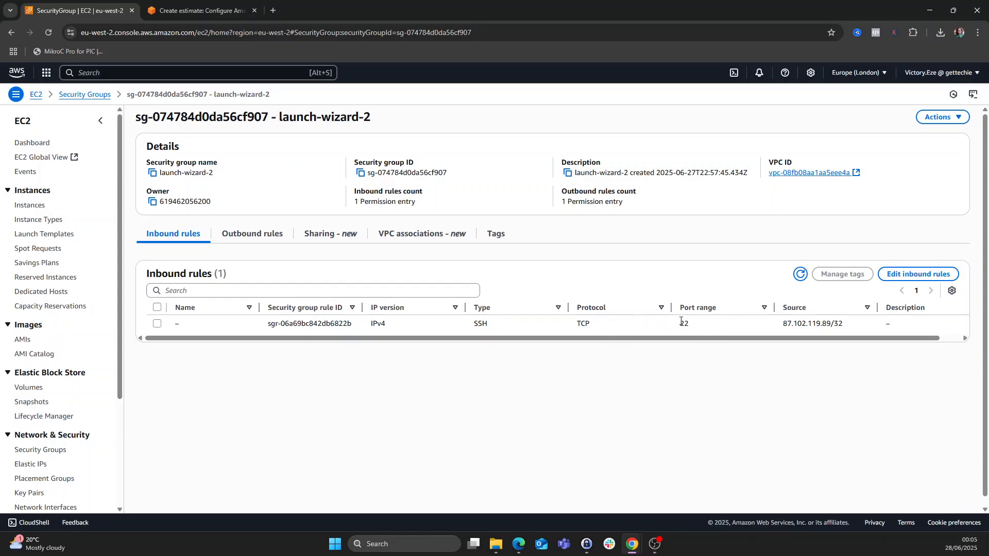
left_click_drag(678, 324, 692, 324)
left_click(694, 324)
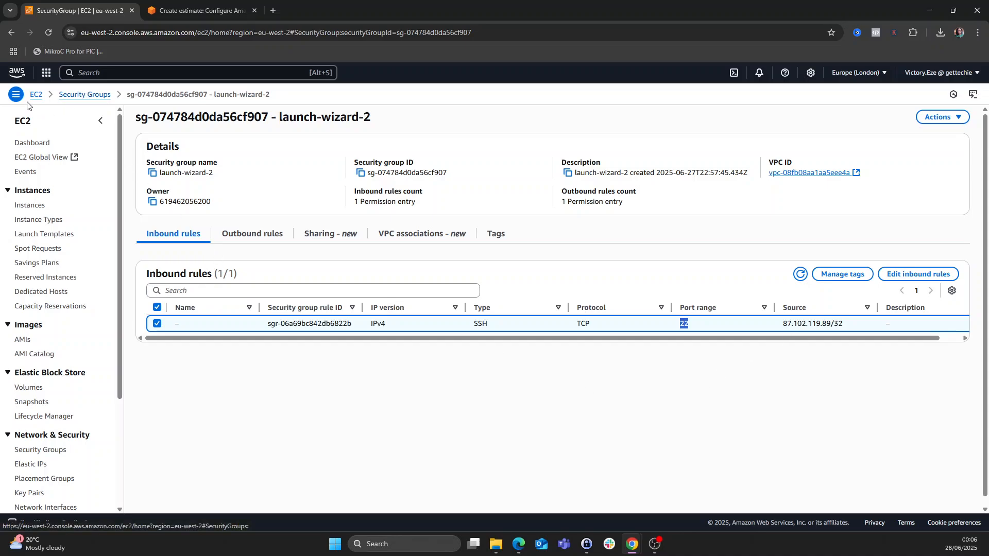
left_click(42, 96)
- From the running instances list, select mylinux and bring up its Connect page
left_click(35, 98)
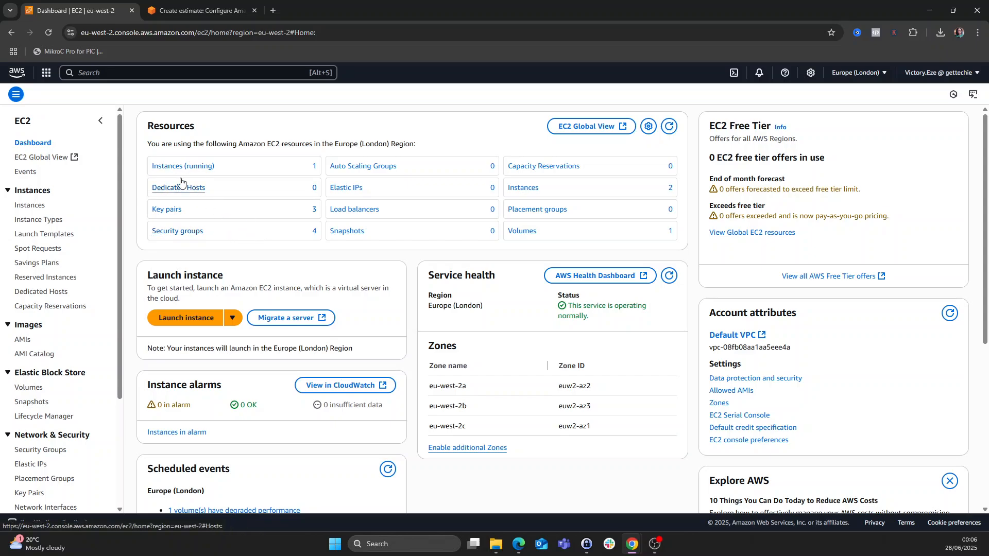
left_click(177, 168)
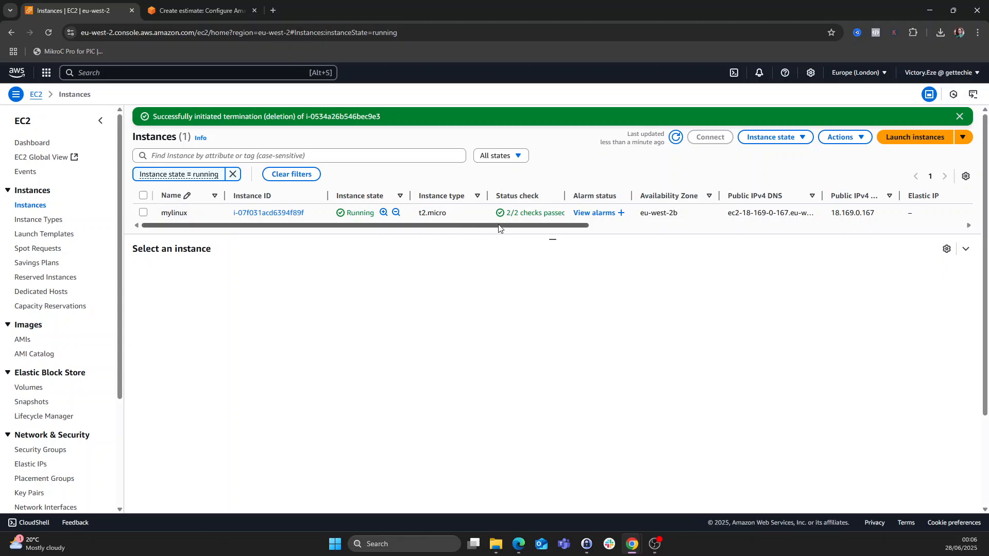
left_click(144, 213)
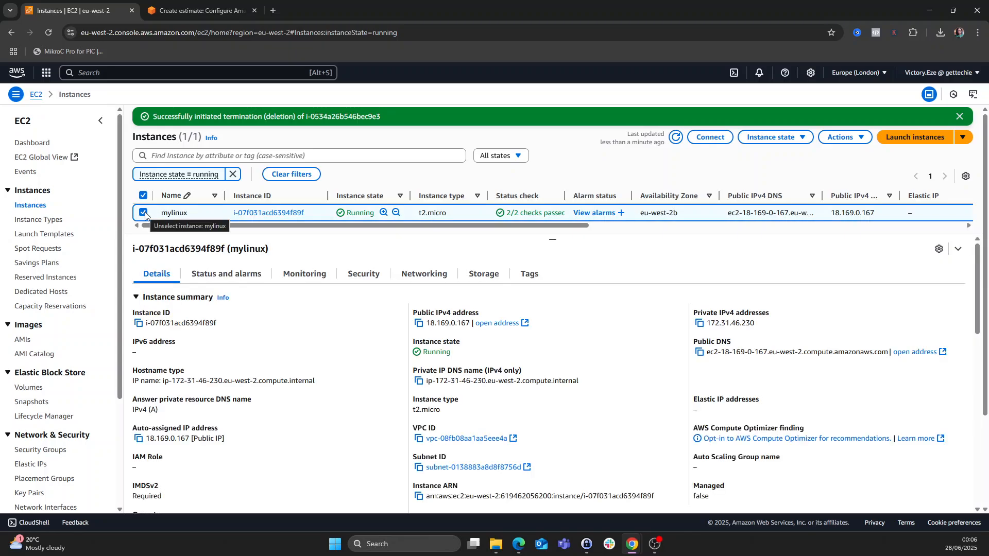
left_click(712, 140)
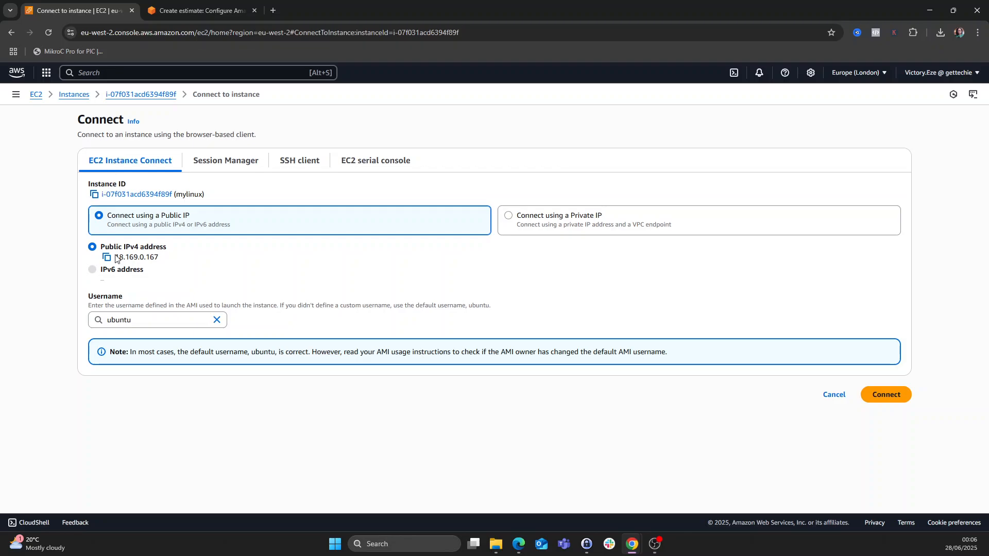
- Choose ubuntu as the username and launch EC2 Instance Connect, which fails with an SSH error
left_click(112, 322)
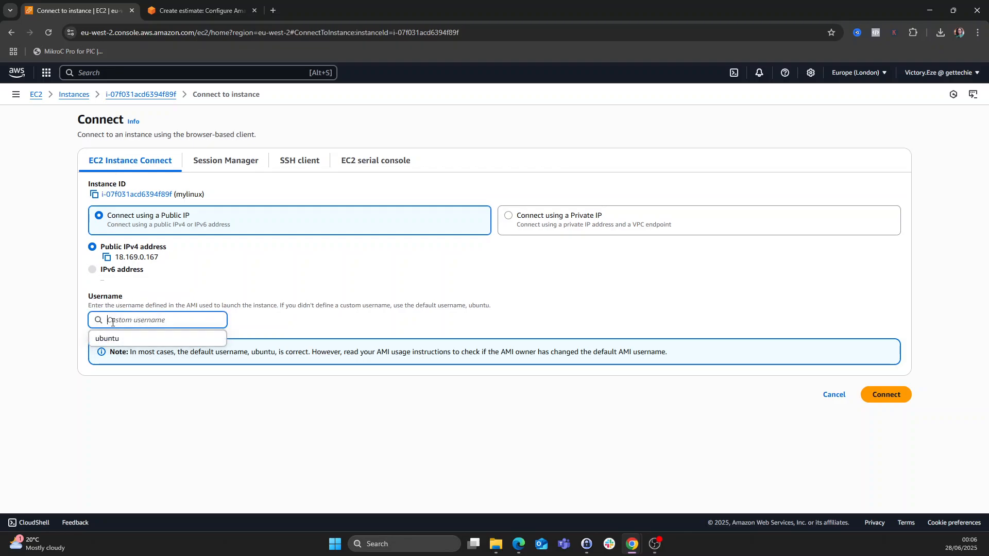
left_click(108, 341)
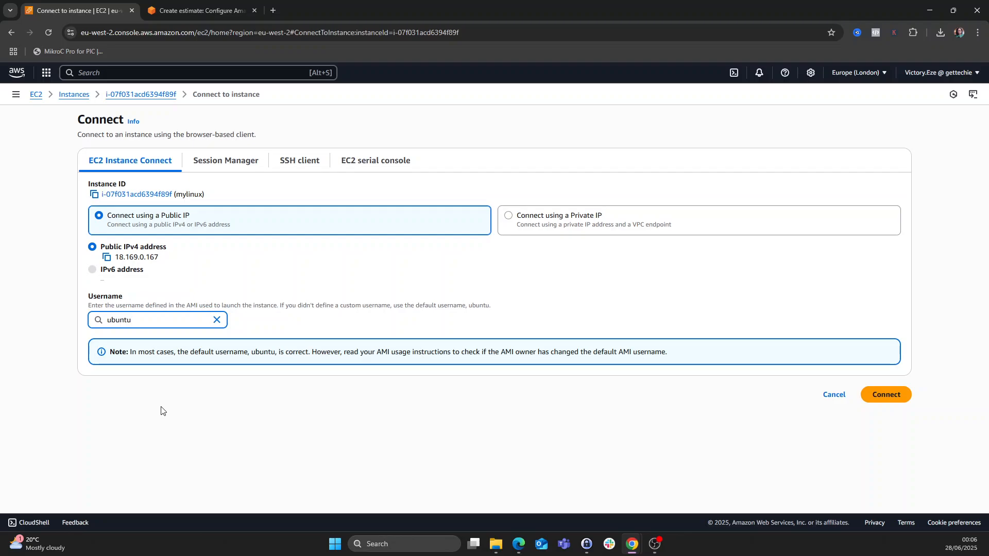
left_click(885, 395)
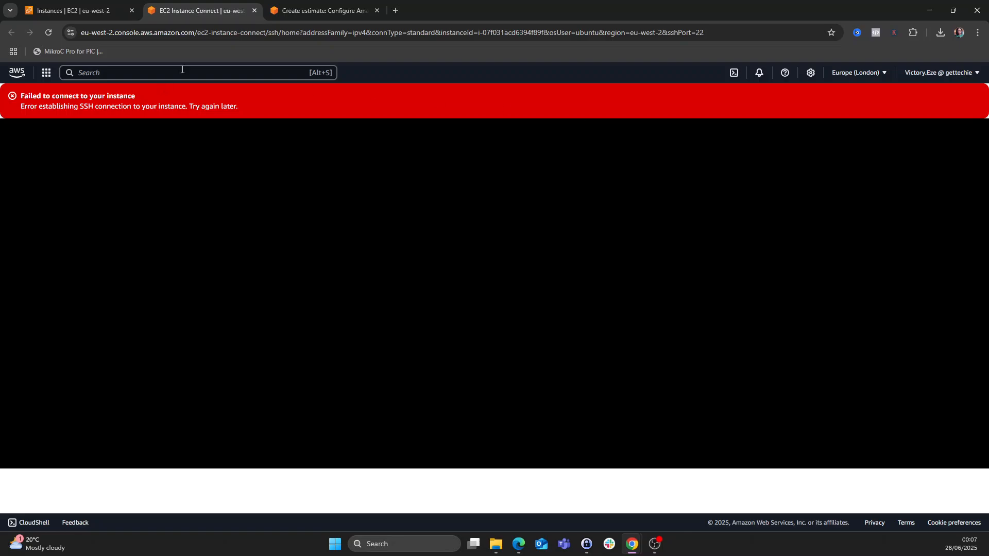
- Close the failed session and view mylinux's security rules, showing inbound SSH port 22 from a /32 source
left_click(255, 10)
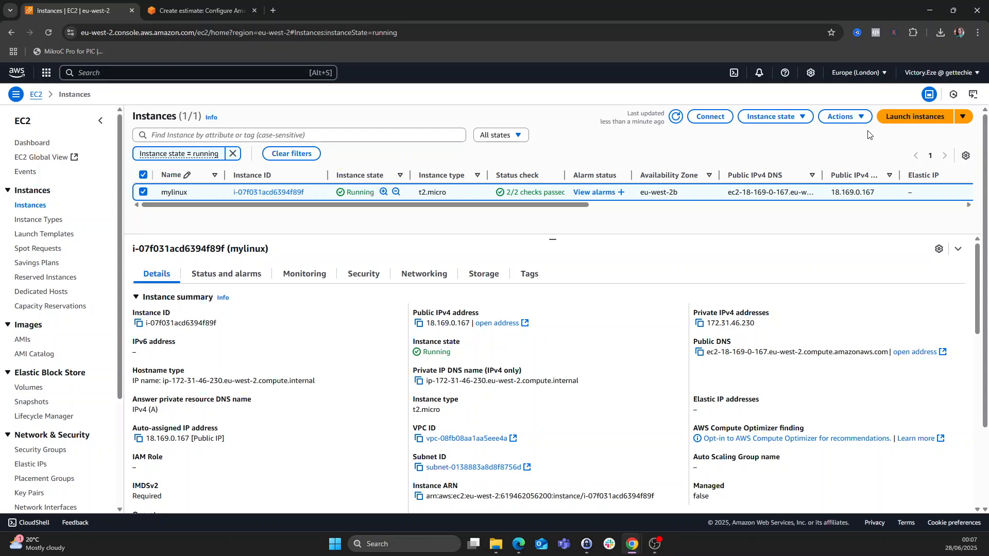
left_click(710, 116)
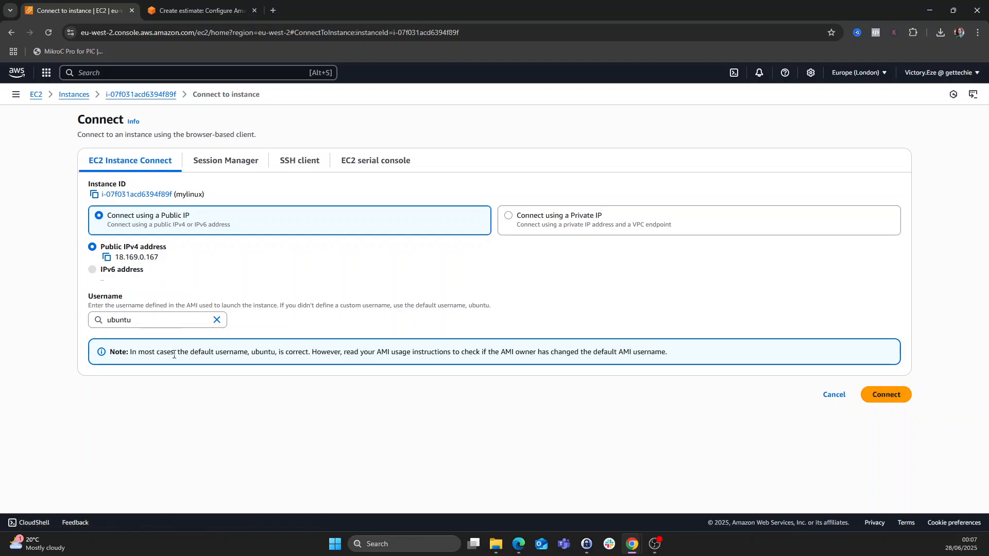
left_click(73, 95)
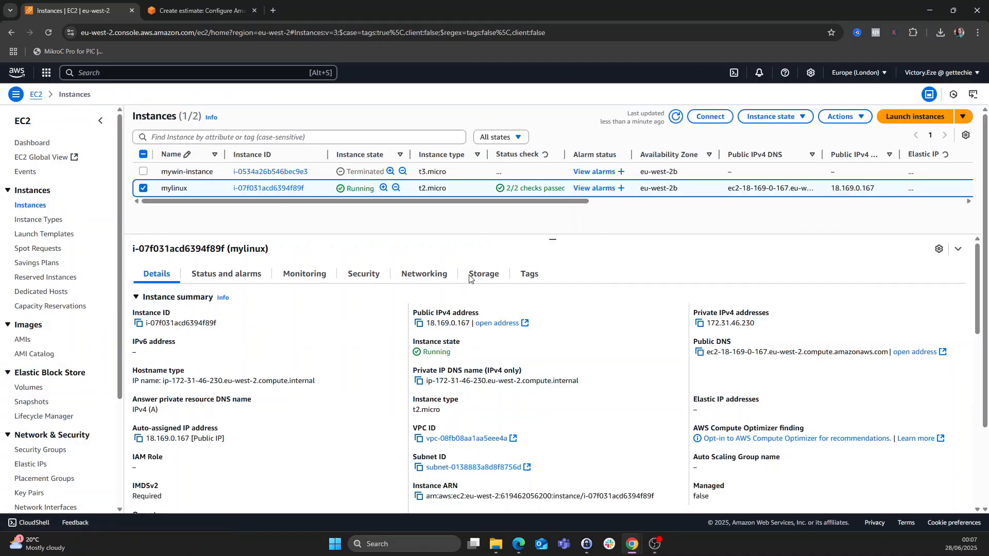
left_click(363, 273)
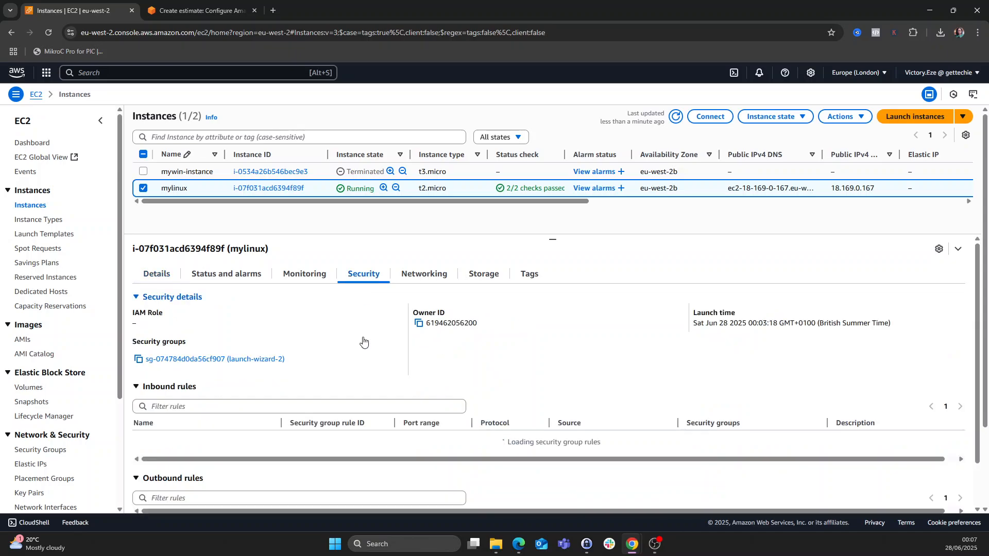
scroll(379, 357, "down", 3)
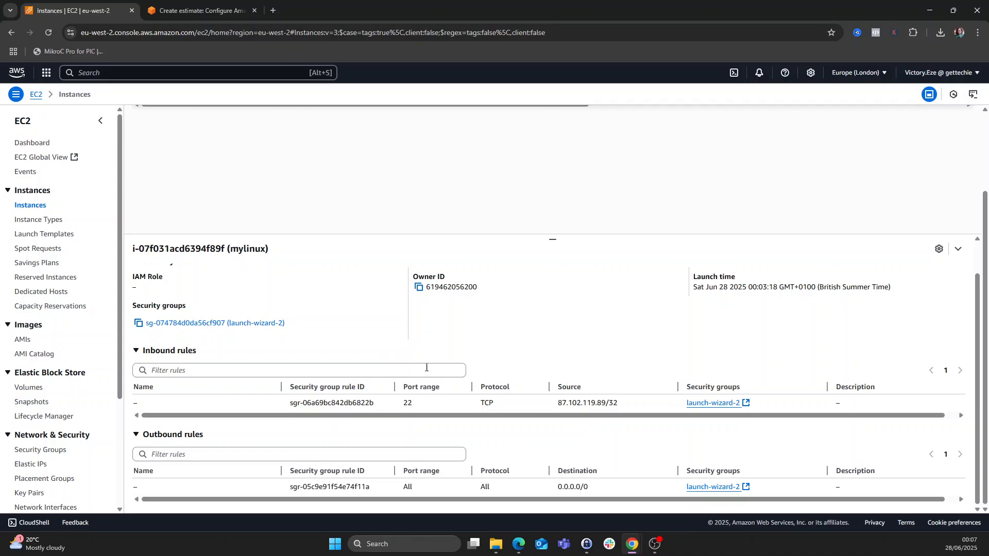
- Add an inbound SSH rule on port 22 from 0.0.0.0/0 to launch-wizard-2 and save the rules
left_click(241, 323)
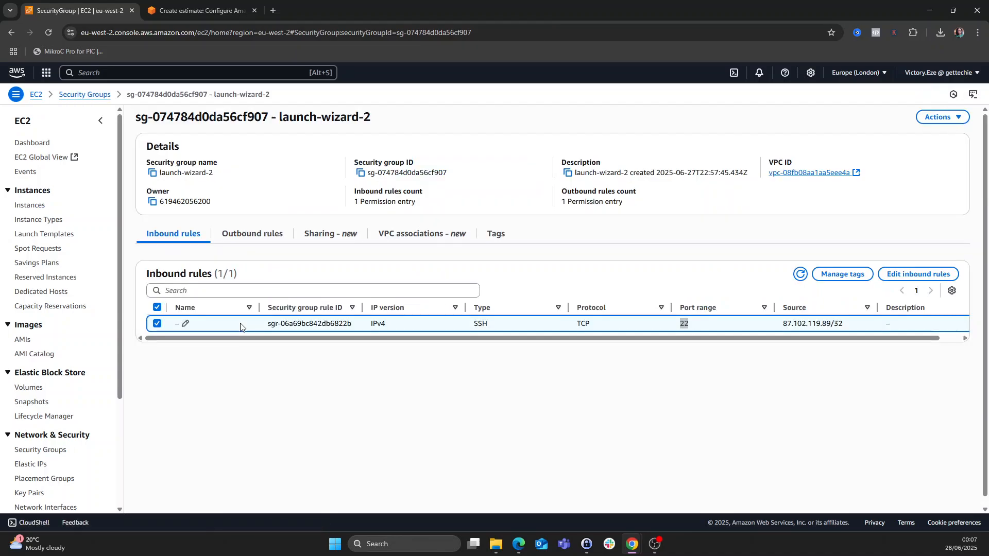
left_click(902, 280)
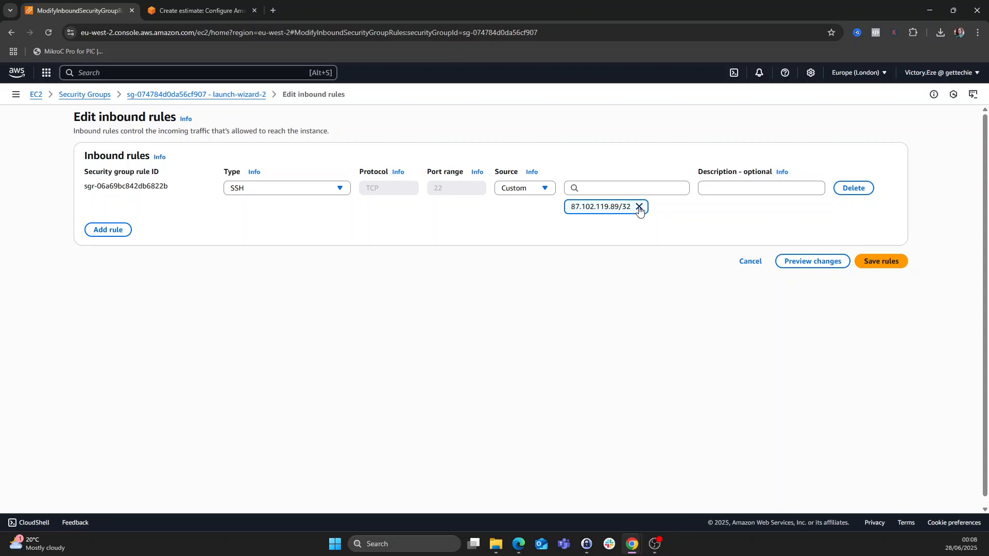
left_click(102, 231)
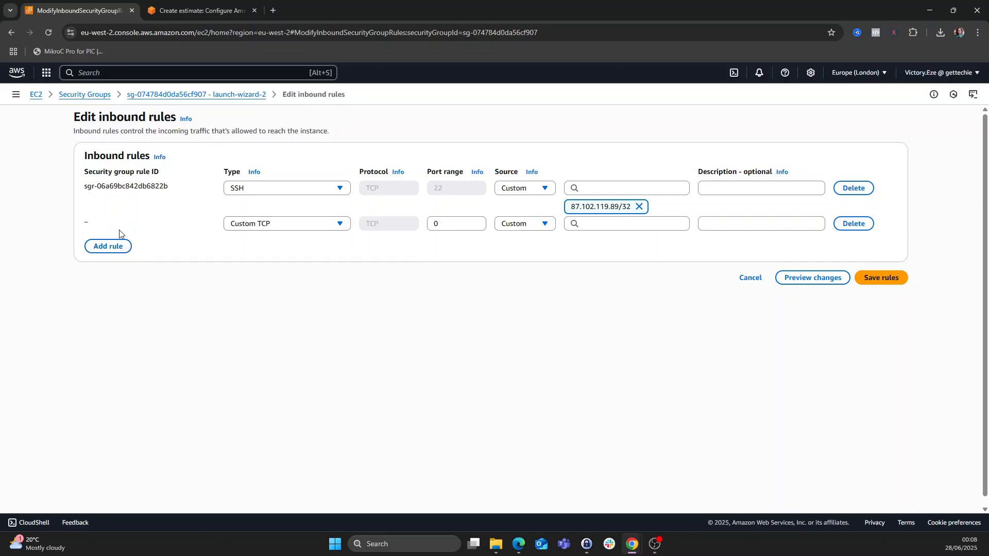
left_click(313, 225)
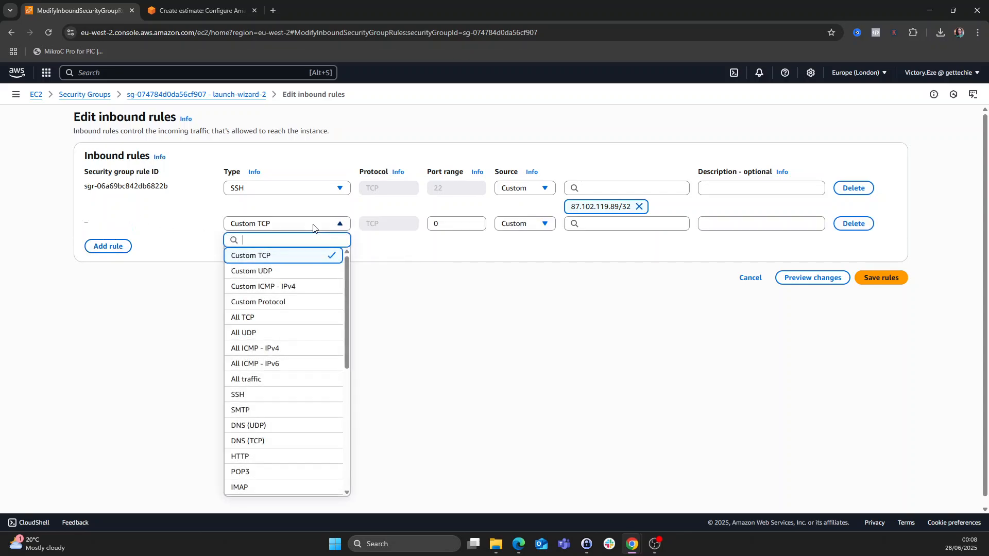
left_click(263, 395)
left_click(536, 225)
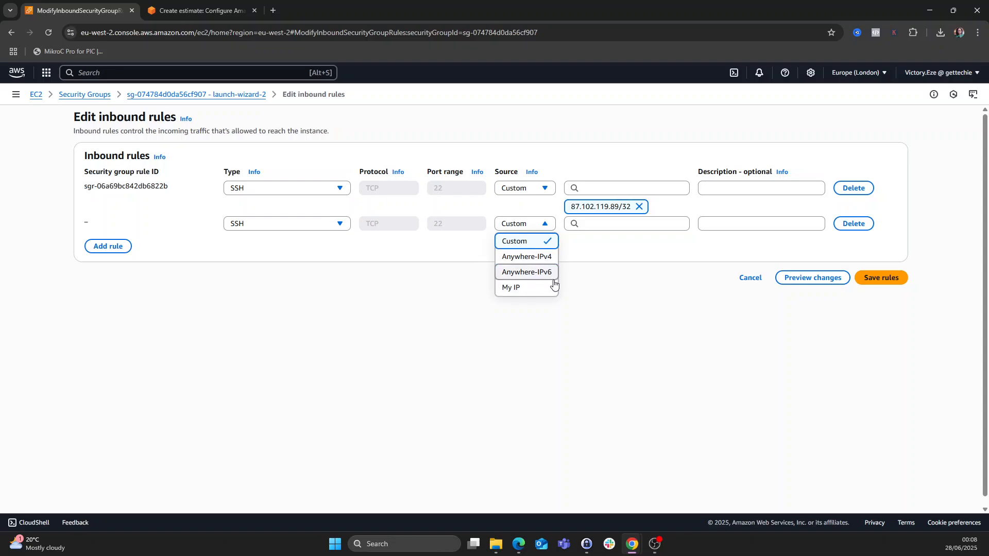
left_click(599, 225)
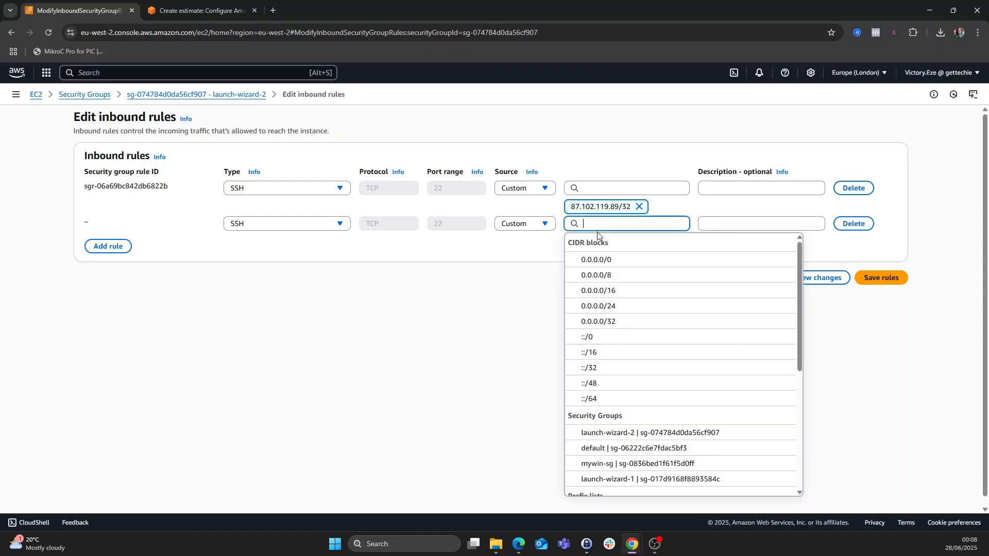
left_click(606, 260)
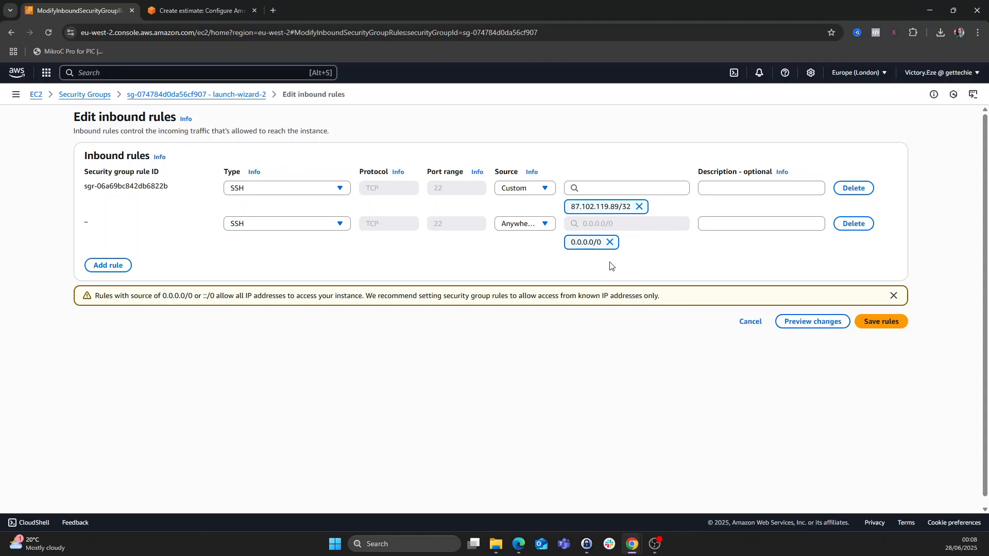
left_click(879, 321)
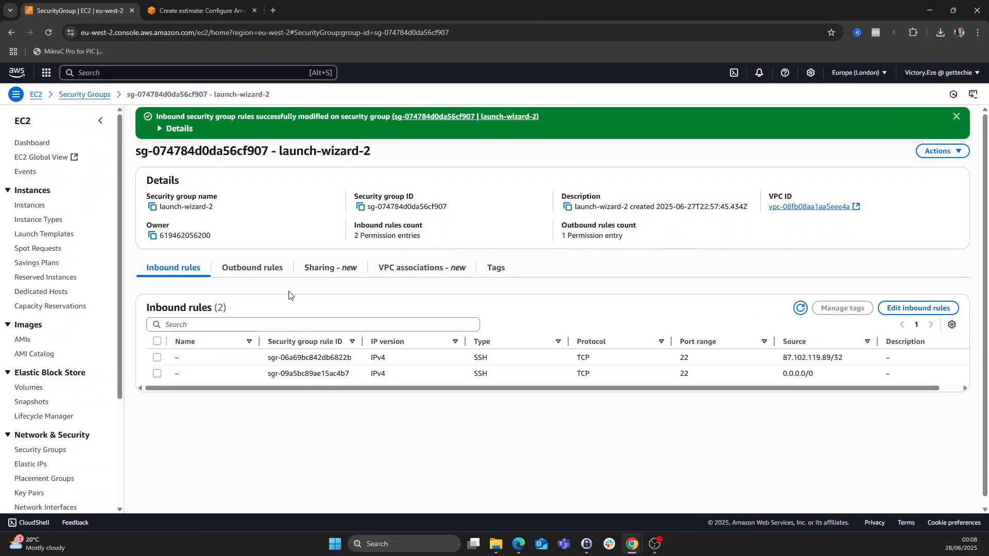
- Select running mylinux and connect through EC2 Instance Connect as ubuntu, reaching the Ubuntu 24.04.2 shell
left_click(31, 141)
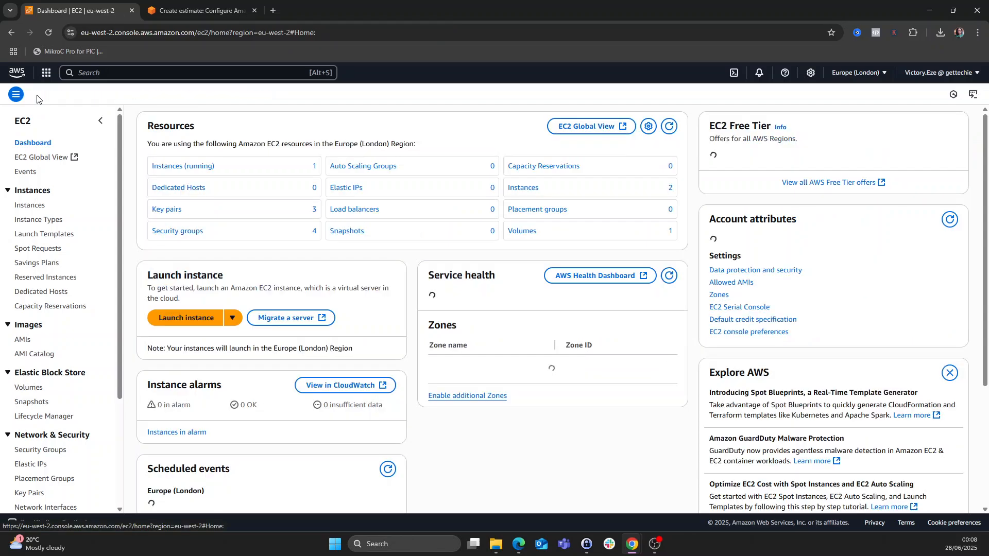
left_click(175, 166)
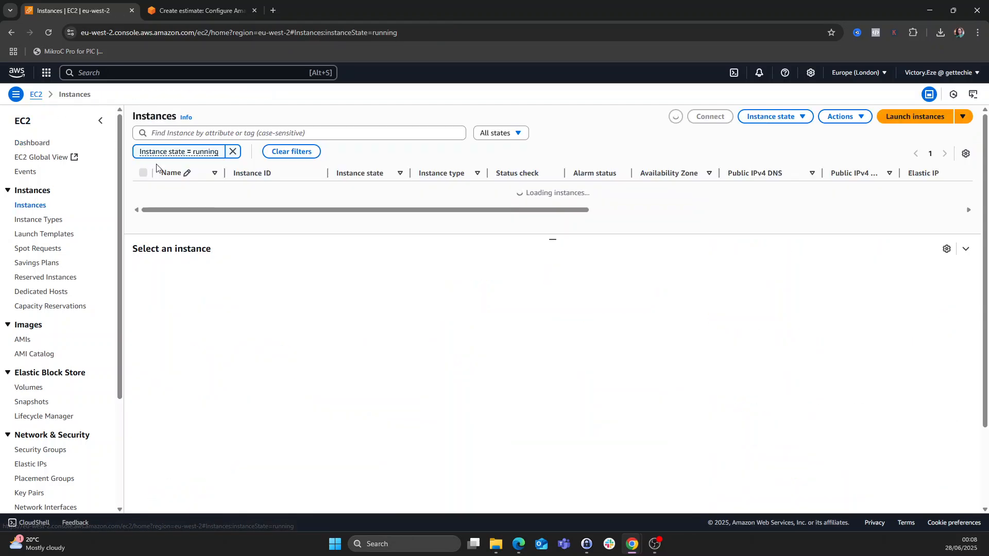
left_click(144, 192)
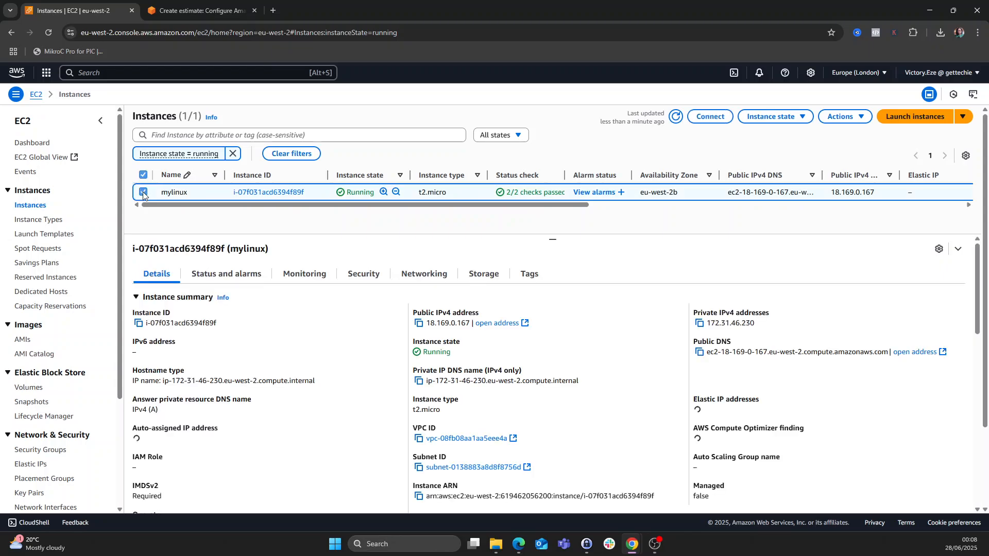
left_click(711, 116)
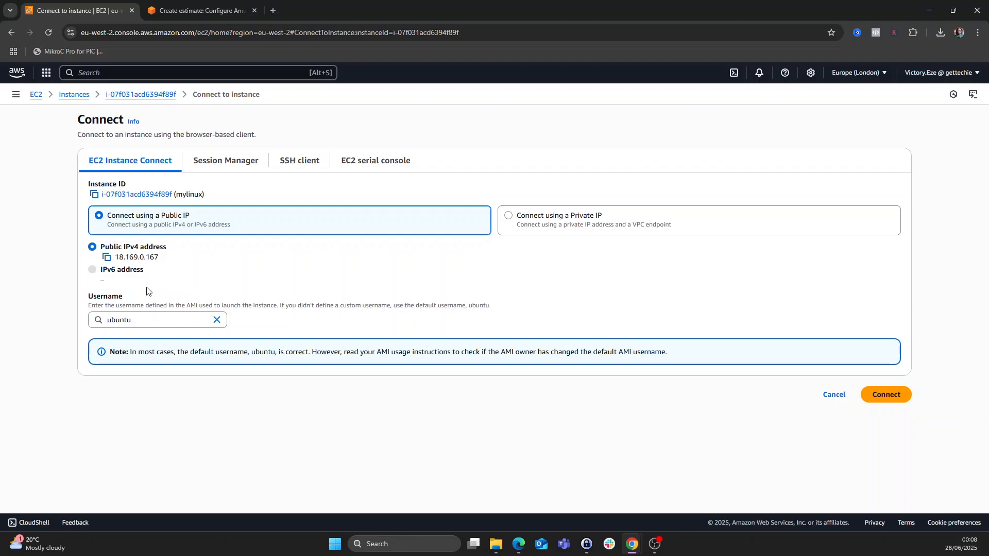
left_click(893, 399)
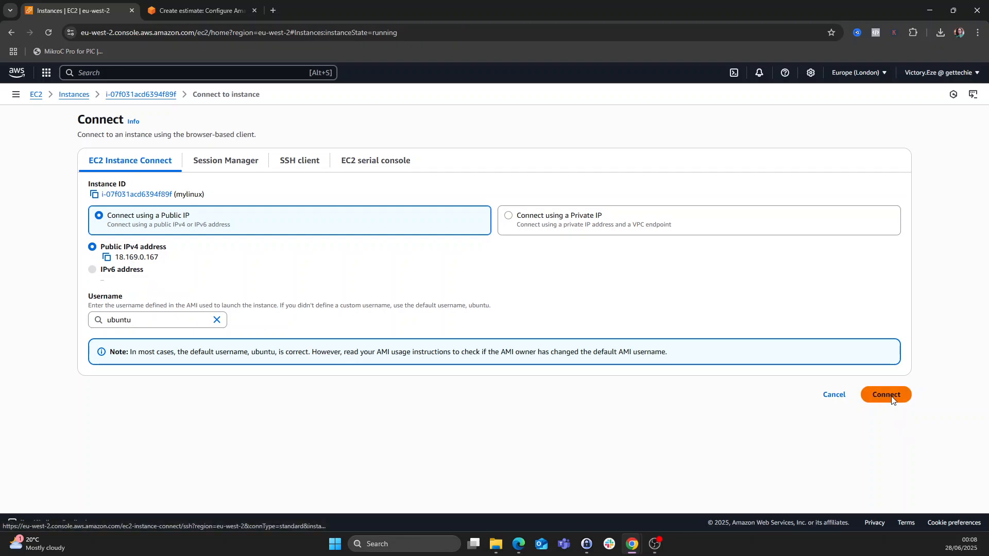
left_click(886, 394)
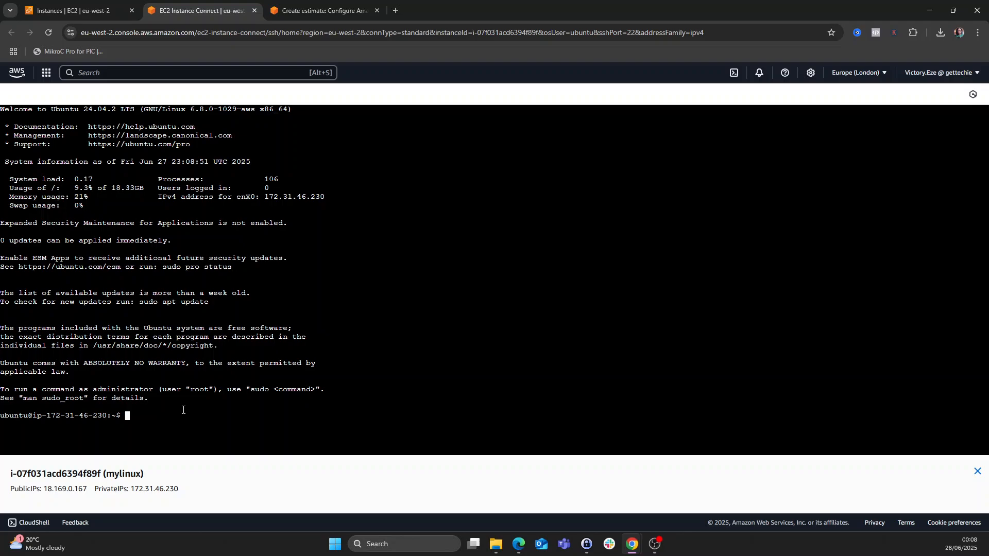
- List the contents of the home folder with ls
key("Return")
key("Return")
key("Return")
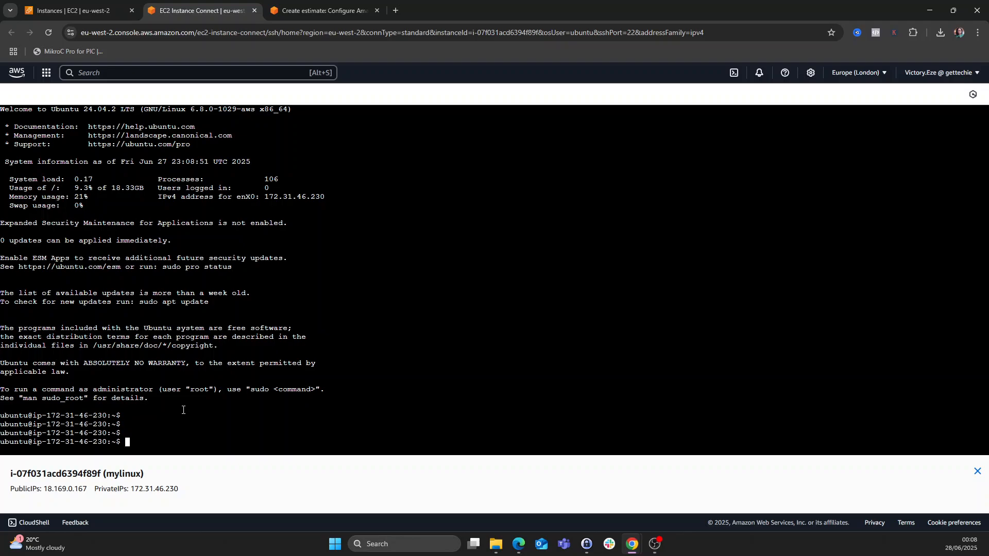
type("ls")
key("Return")
key("Return")
key("Return")
key("Return")
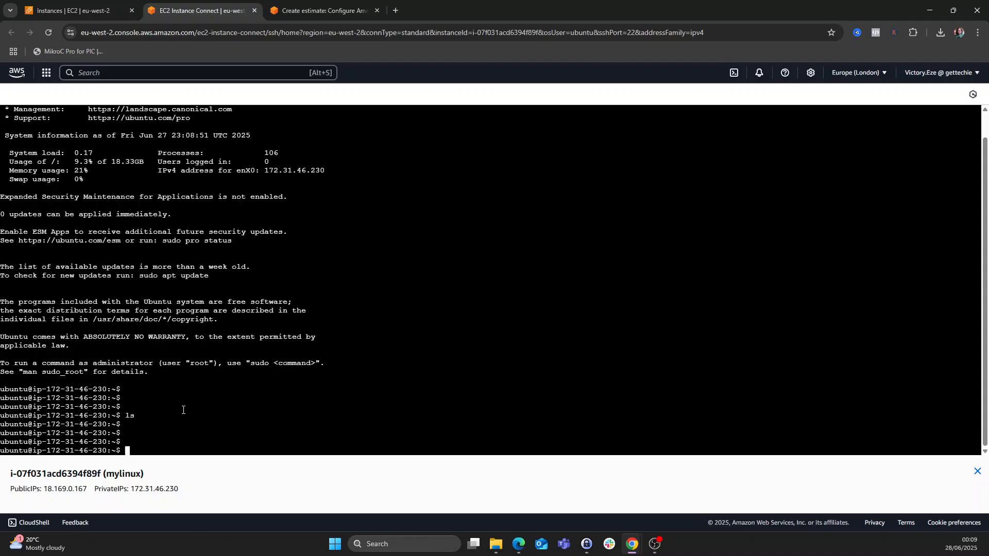
- Run sudo apt update, which fetches 34.8 MB and reports 30 upgradable packages
type("apt update")
key("Left")
key("Left")
key("Left")
key("Left")
key("Left")
key("Left")
key("Left")
key("Left")
key("Left")
key("Left")
type("sudo")
key("Return")
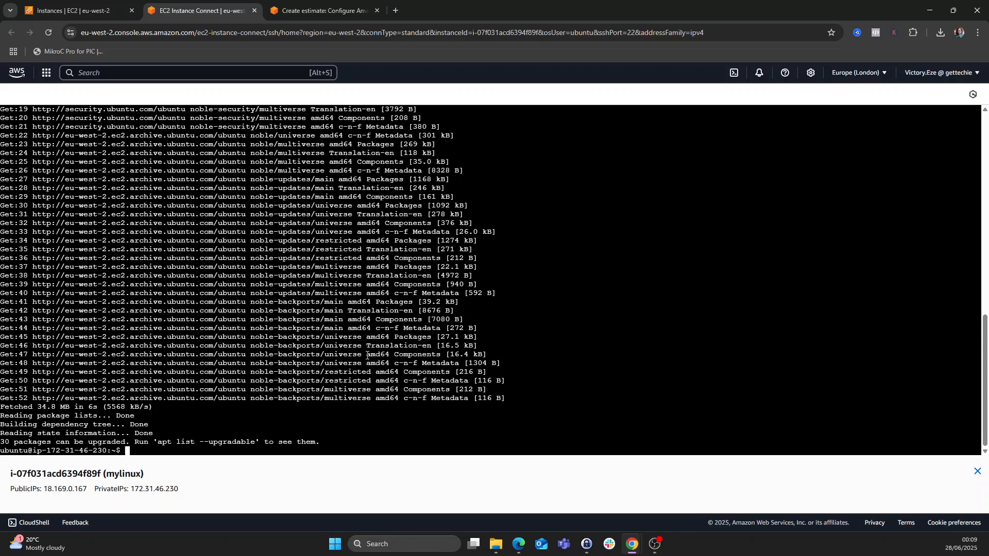
scroll(533, 271, "up", 2)
scroll(375, 342, "down", 2)
scroll(359, 363, "up", 6)
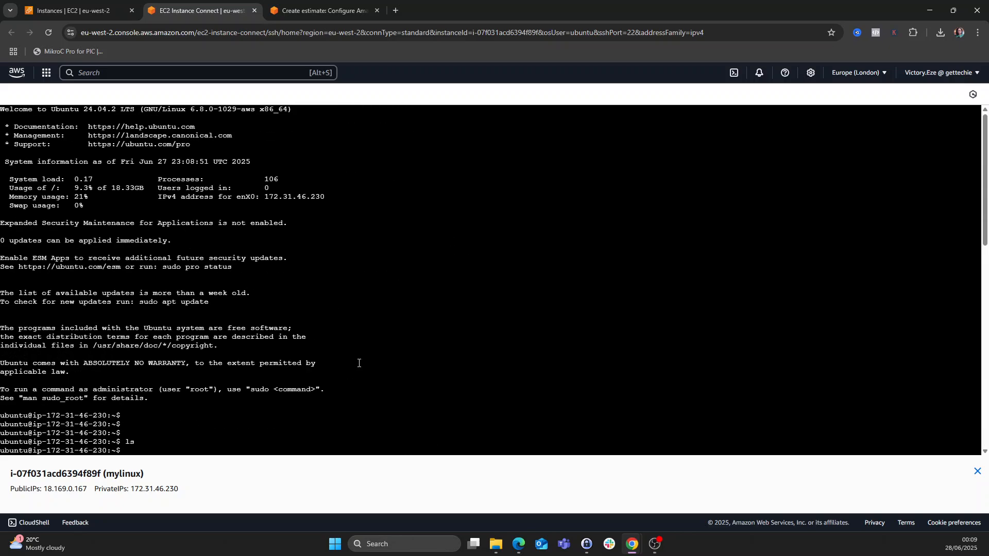
scroll(359, 363, "up", 4)
scroll(353, 356, "down", 10)
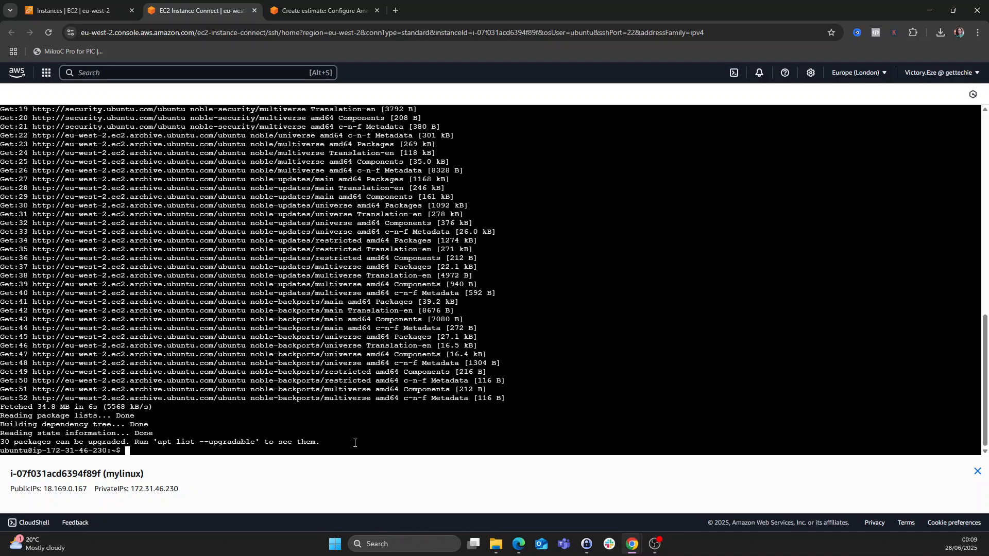
key("Return")
key("Return")
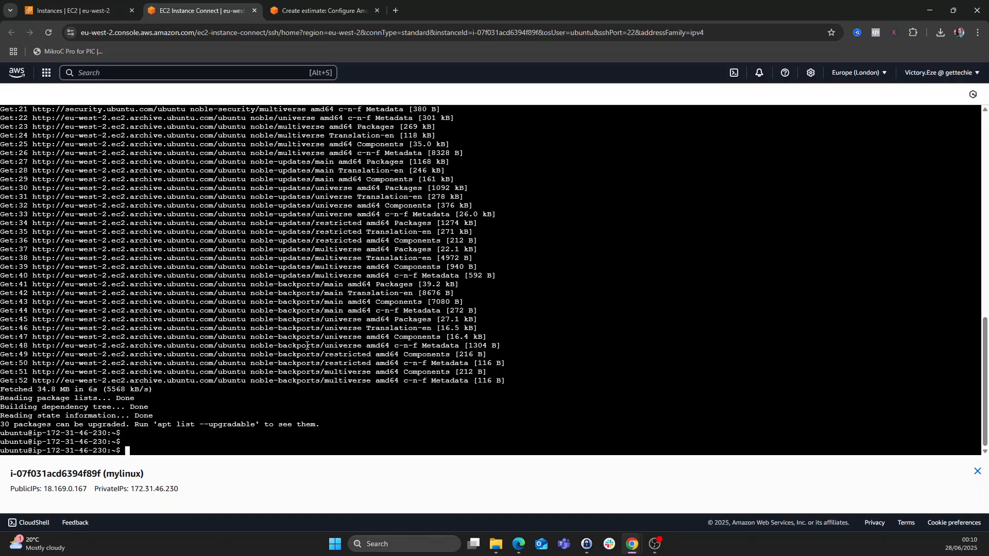
key("Return")
key("Return")
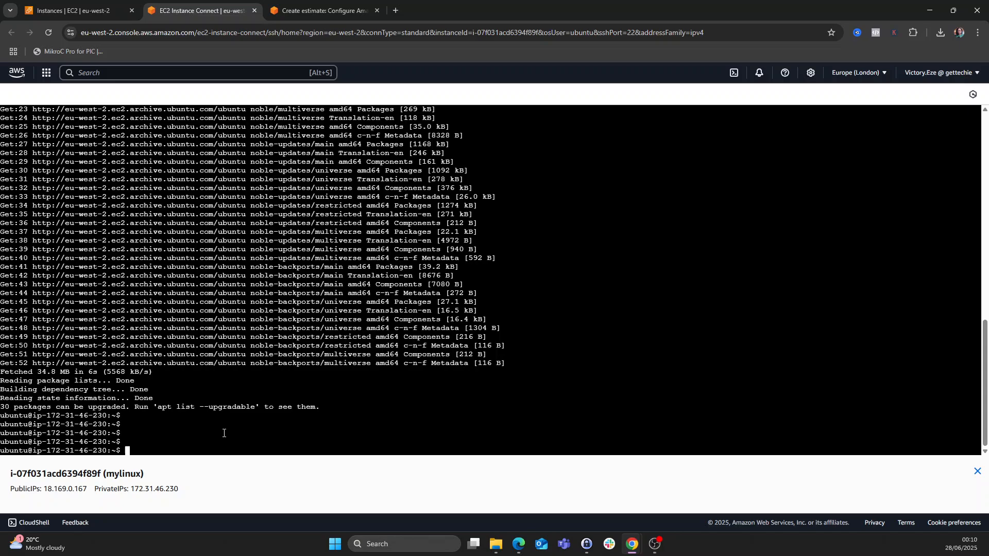
- Close the browser terminal and bring up mylinux's SSH client connection instructions
left_click(254, 10)
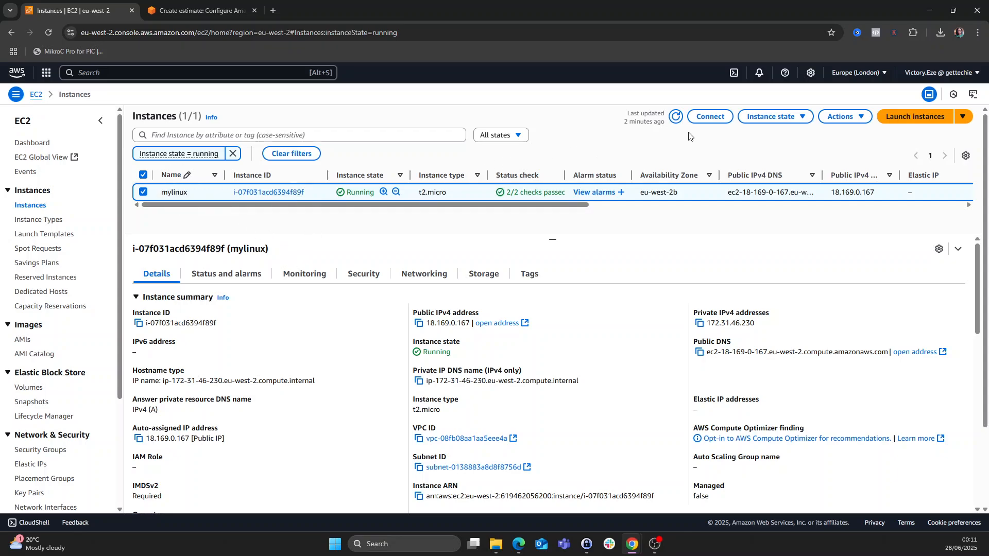
left_click(712, 117)
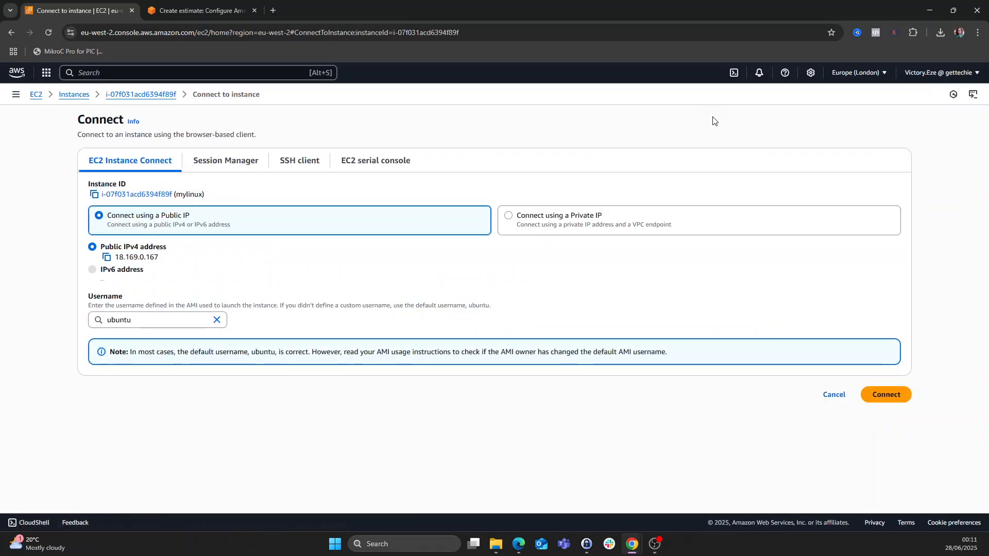
left_click(224, 161)
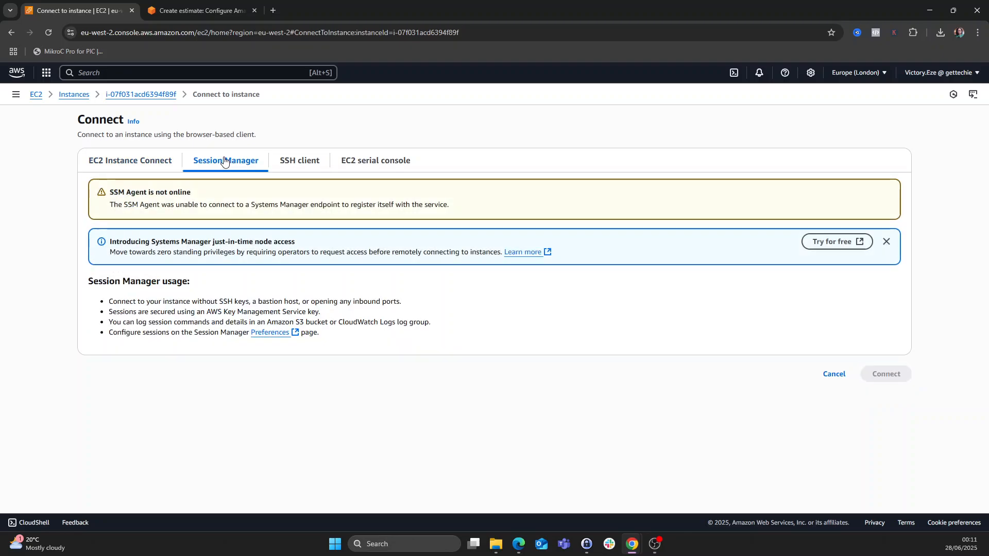
left_click(294, 164)
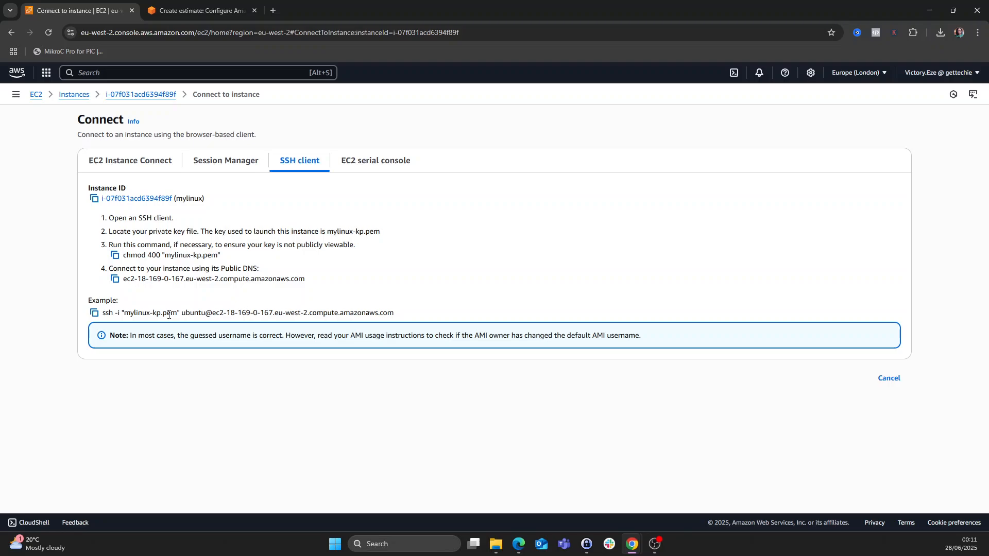
- Copy the example ssh command that uses mylinux-kp.pem
left_click_drag(125, 313, 121, 313)
left_click(115, 279)
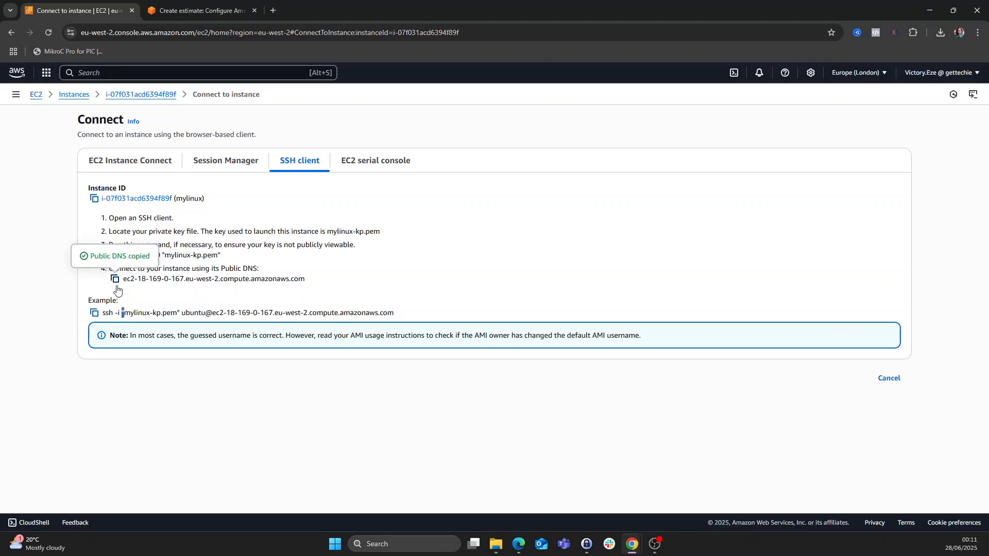
left_click(138, 314)
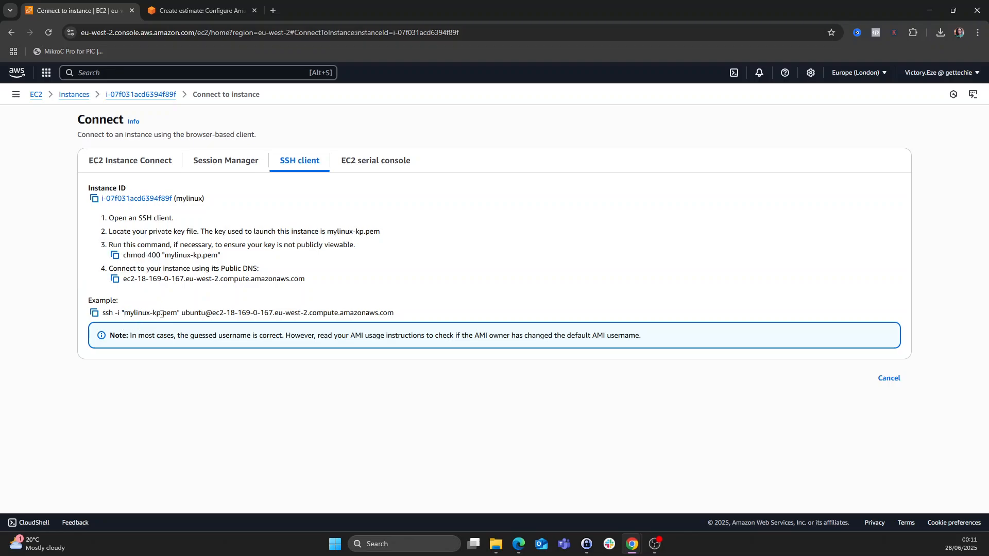
left_click(95, 314)
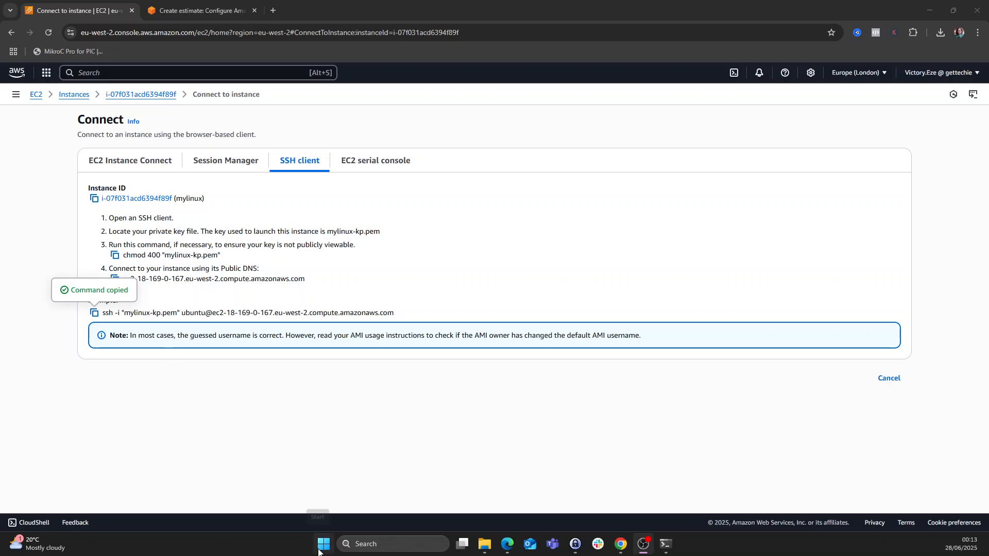
- Bring PowerShell into view beside the instructions and change into the Downloads folder
left_click(665, 544)
left_click_drag(0, 168, 494, 159)
left_click_drag(401, 156, 537, 164)
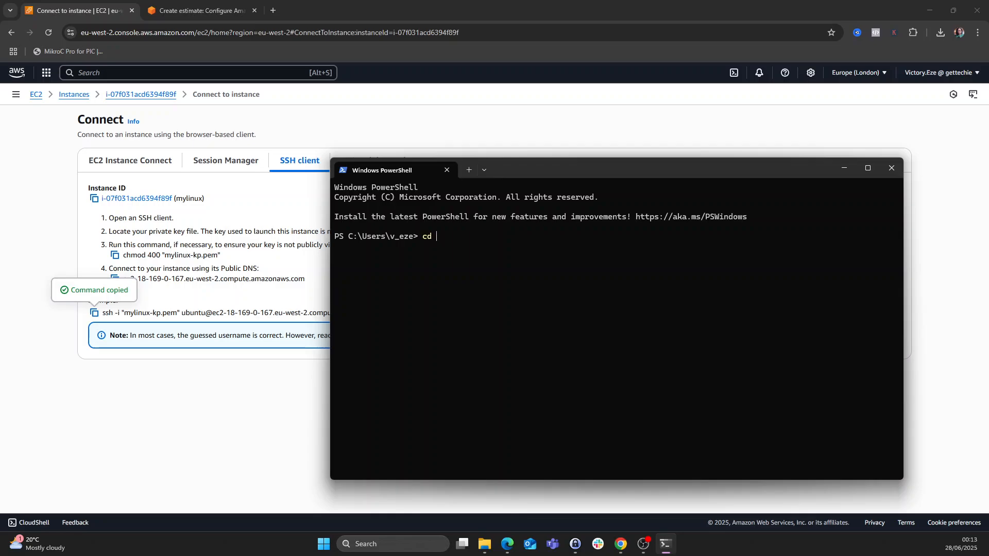
type("sow")
key("BackSpace")
key("BackSpace")
key("BackSpace")
type("dow")
key("Tab")
key("Return")
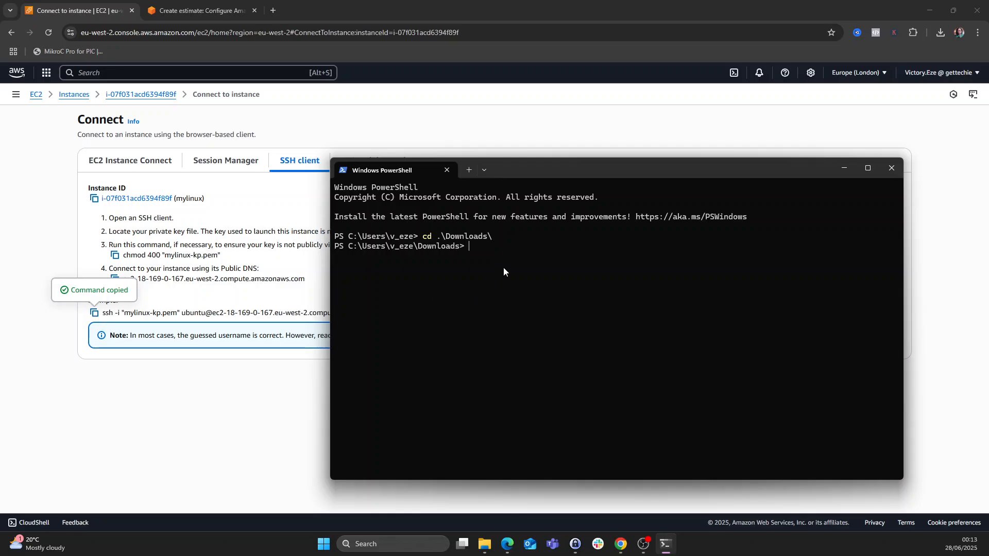
- Paste and run the ssh command, answering yes to accept the instance's host key
key("ctrl+v")
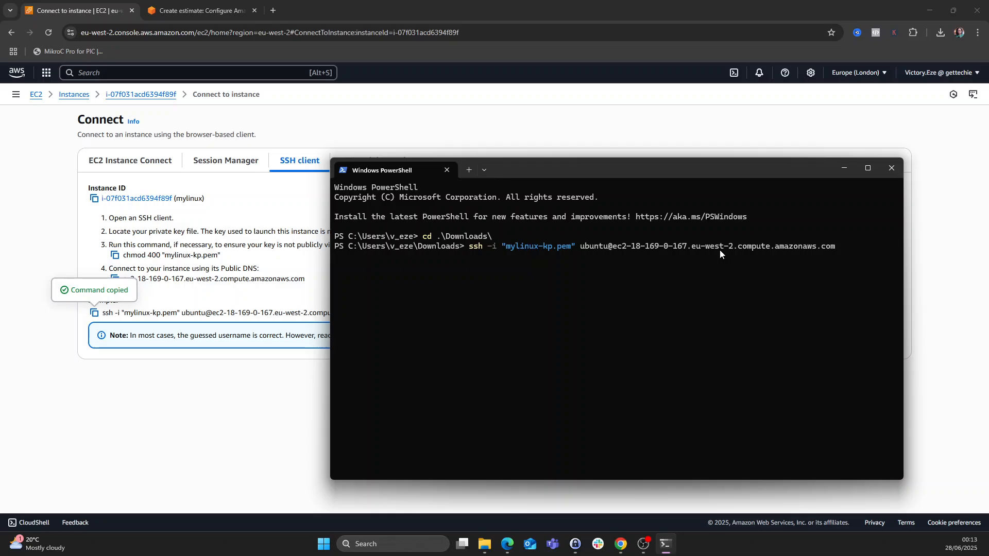
key("Return")
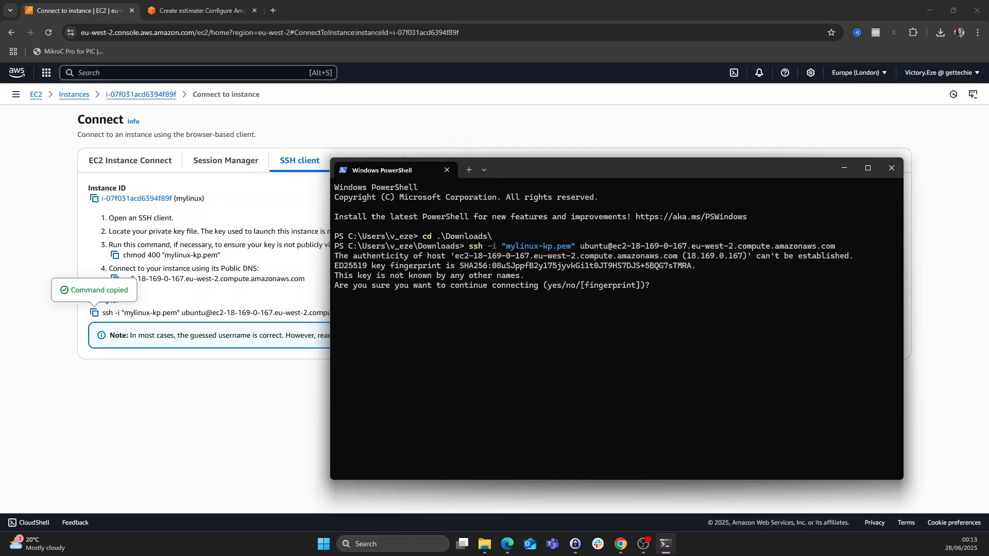
type("yes")
key("Return")
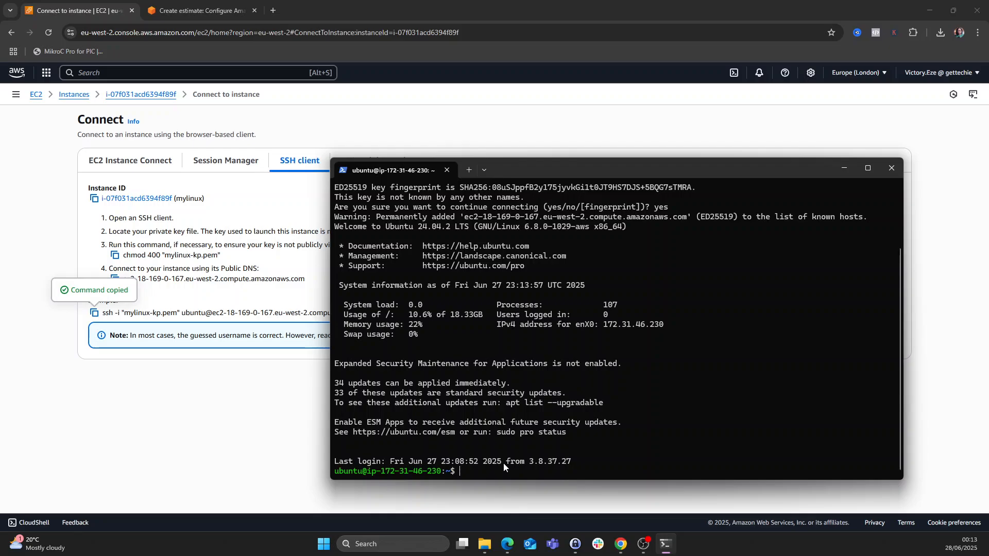
- List the remote ubuntu home folder with ls and highlight the remote prompt
key("Return")
key("Return")
key("Return")
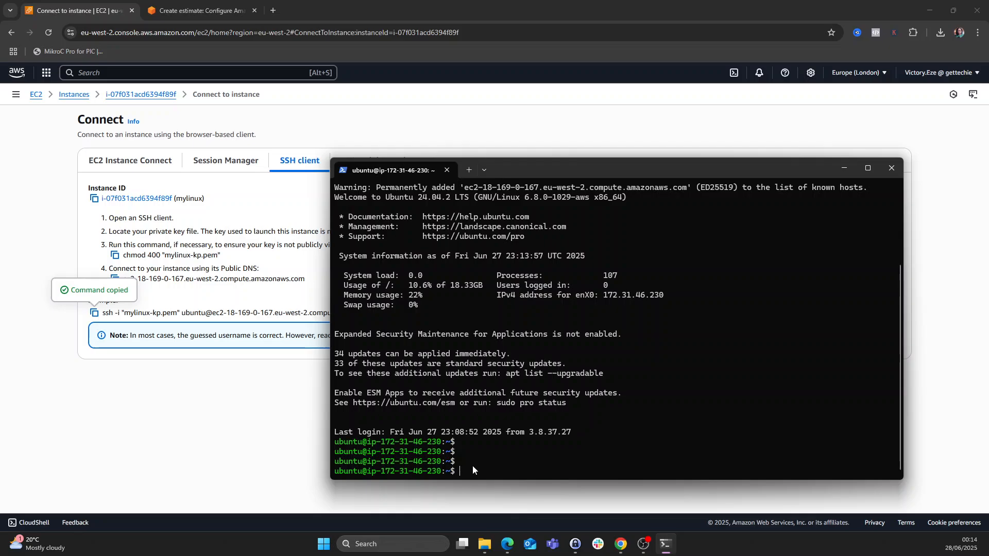
type("ls")
key("Return")
key("Return")
key("Return")
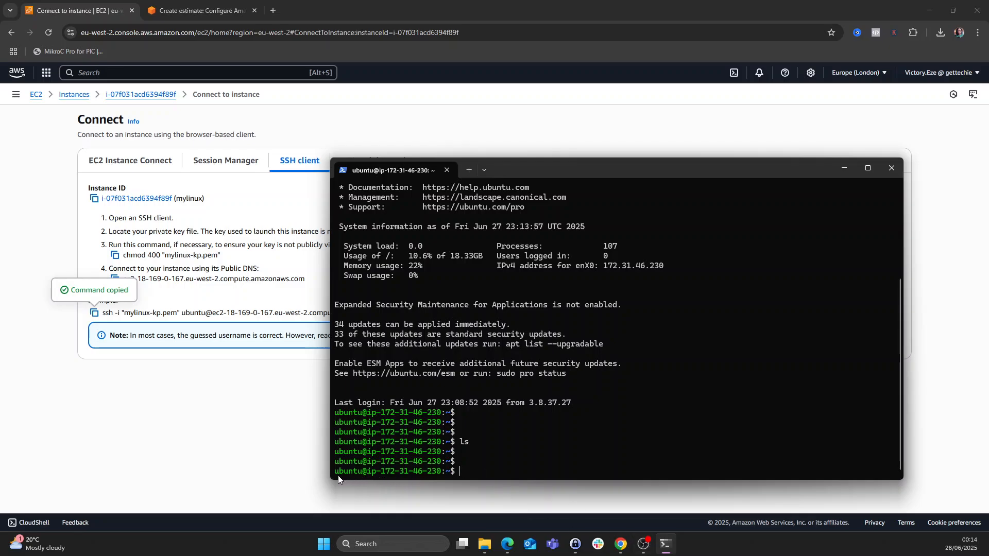
left_click_drag(338, 476, 447, 473)
left_click(490, 469)
- Close PowerShell and terminate the mylinux instance (i-07f031acd6394f89f) from the Instances list
left_click(893, 166)
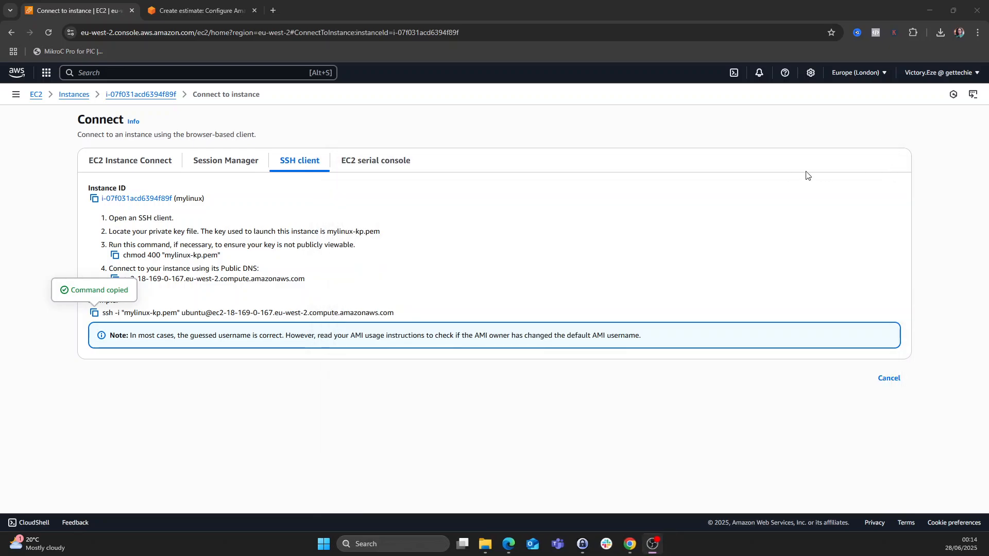
left_click(74, 96)
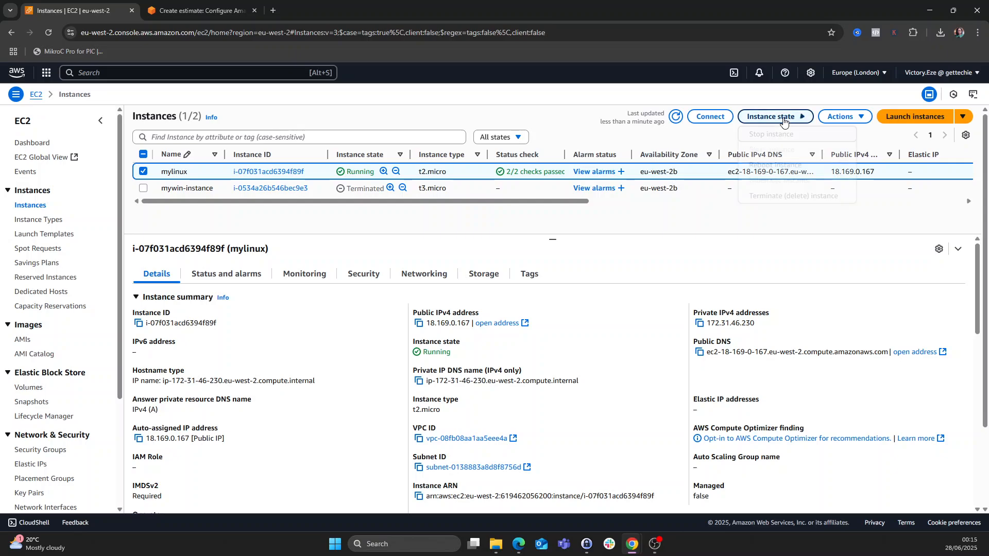
left_click(783, 117)
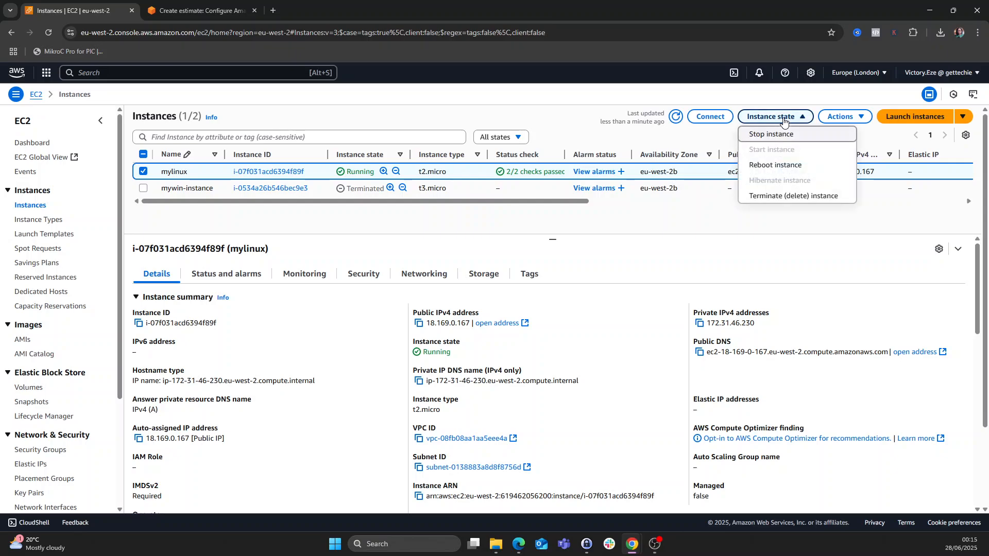
left_click(780, 199)
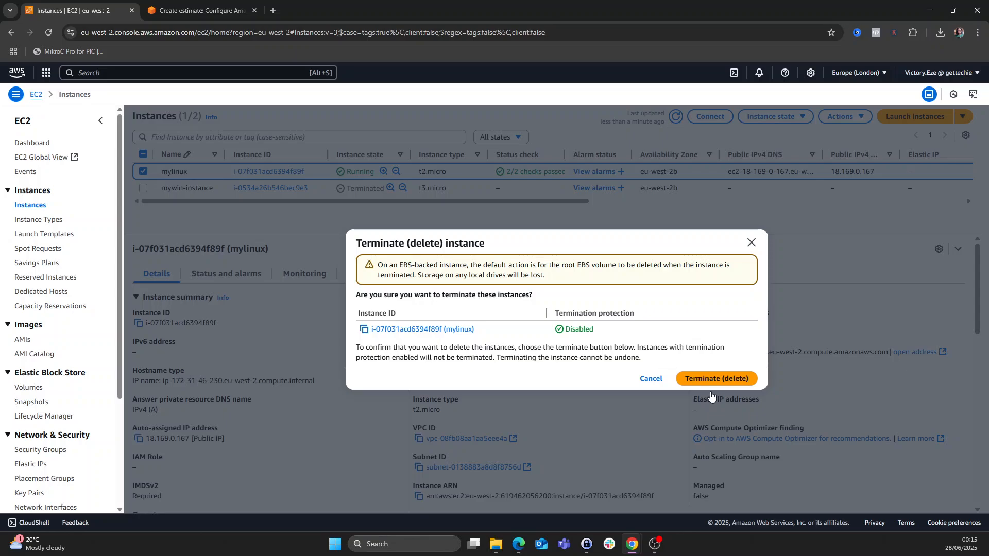
left_click(713, 381)
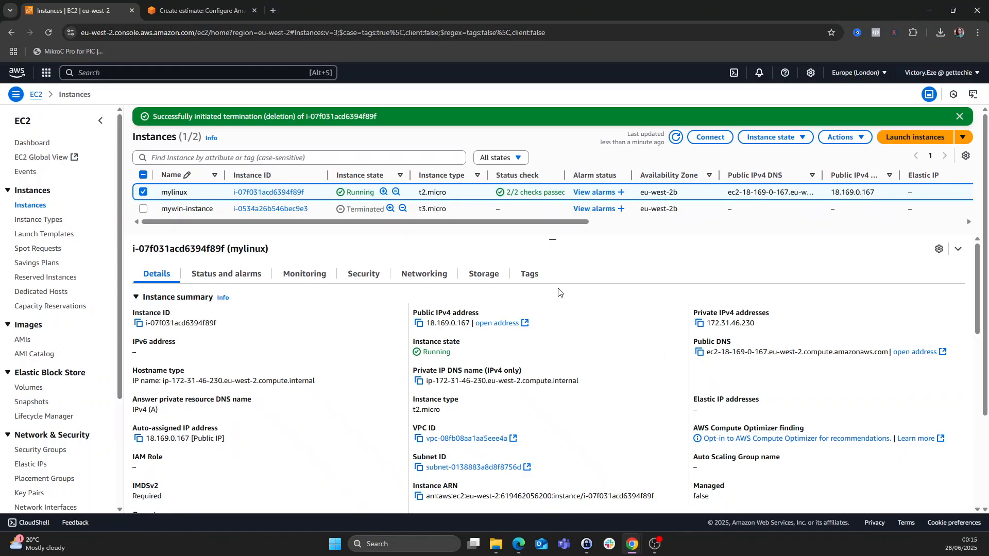